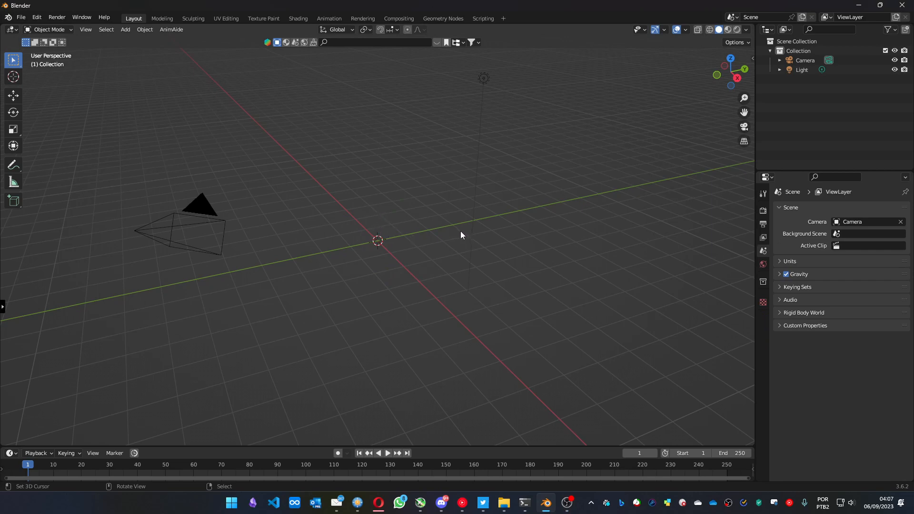
Step: Import the character CC3 Homen generico.Fbx from the bookmarked Characters folder with the CC/IC Pipeline add-on
key(n)
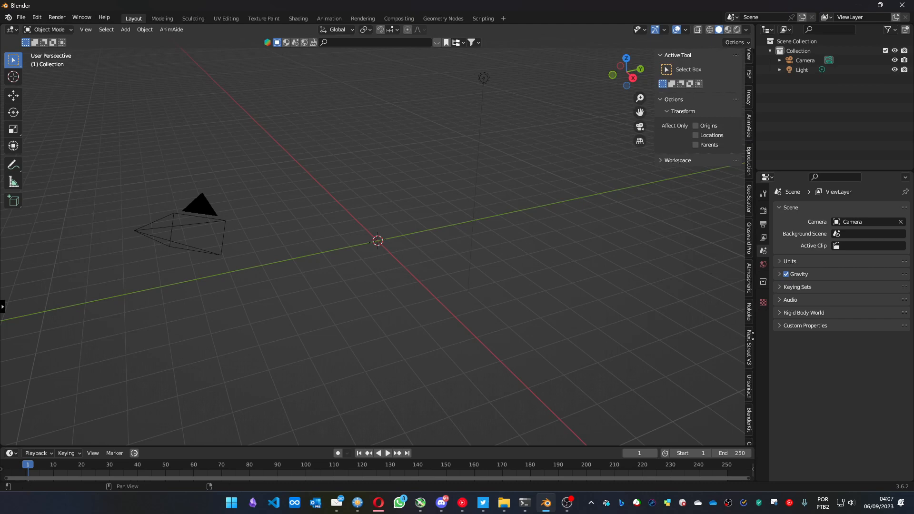
scroll(752, 335, down, 10)
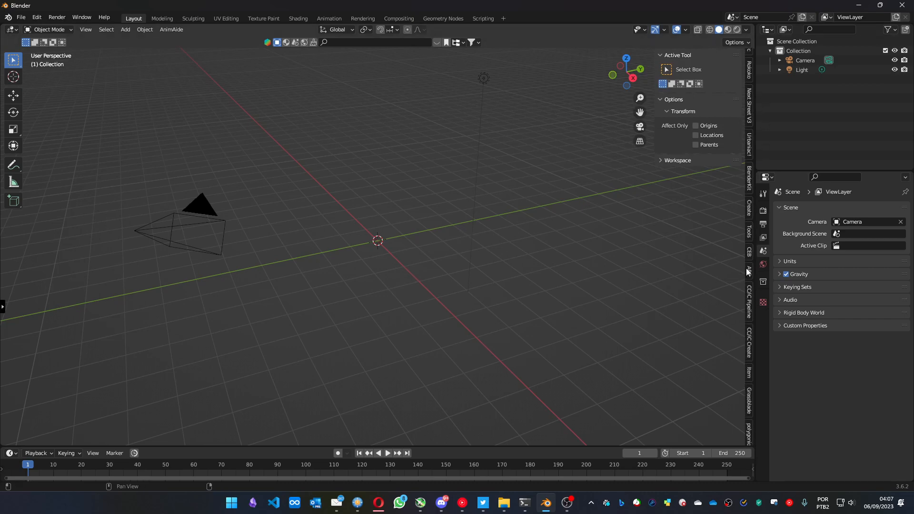
click(750, 344)
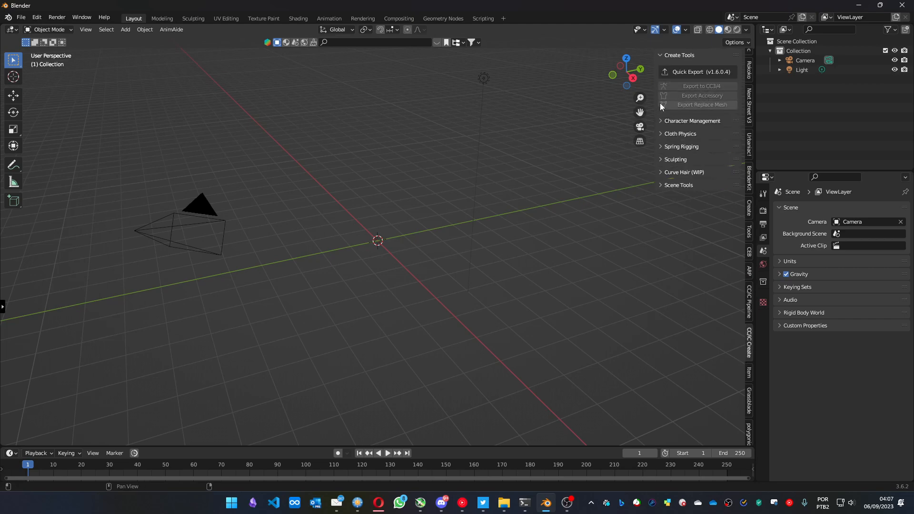
click(748, 301)
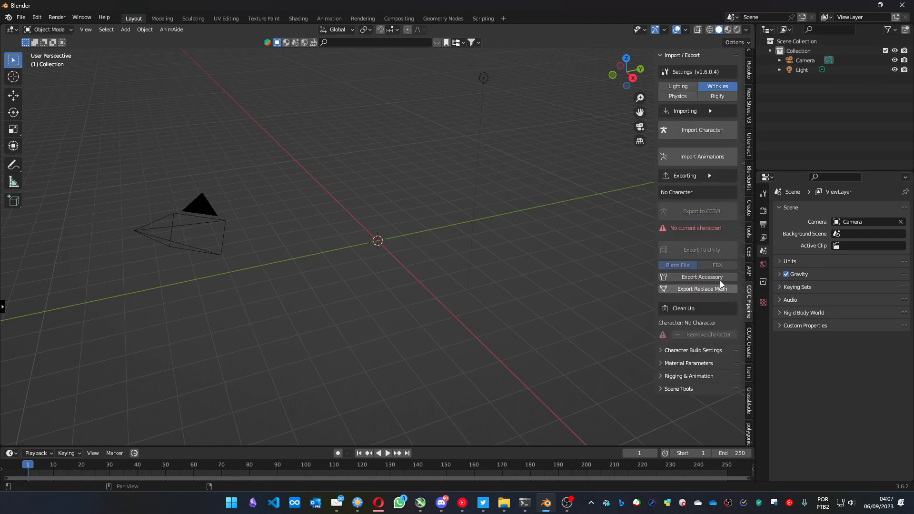
click(689, 134)
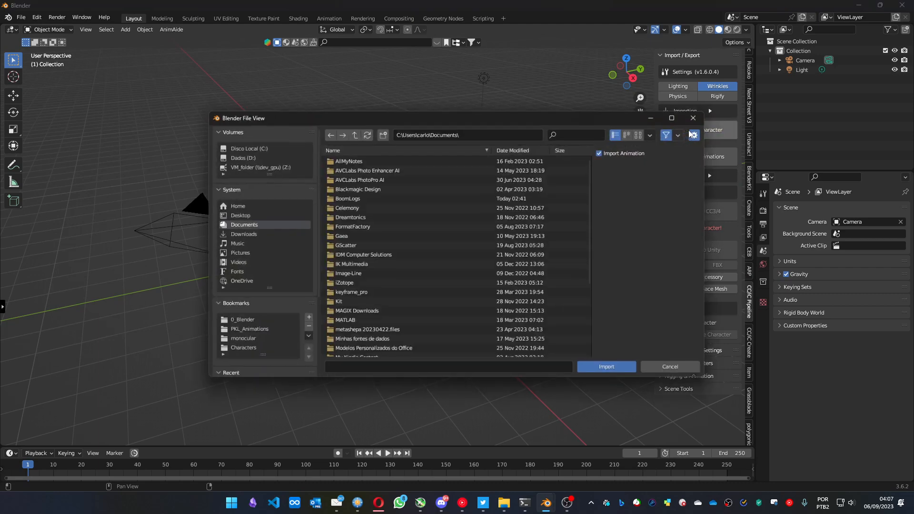
click(248, 350)
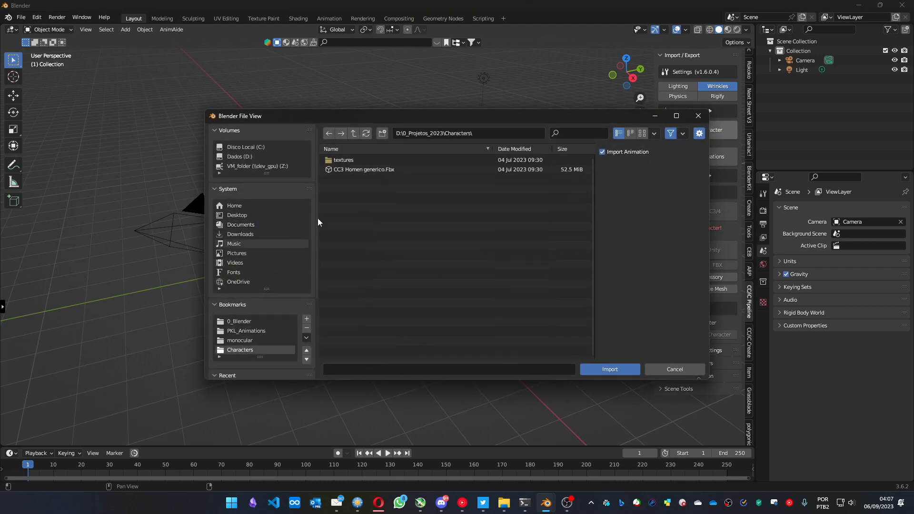
click(366, 170)
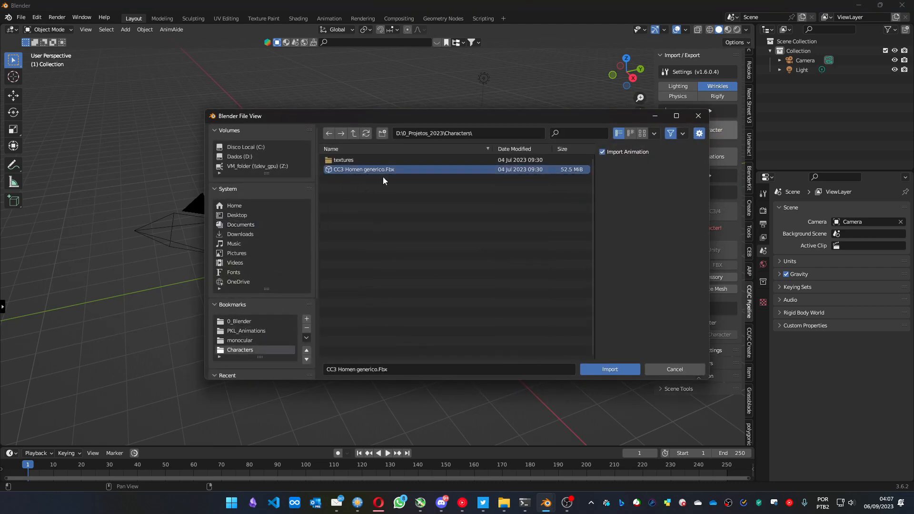
click(609, 370)
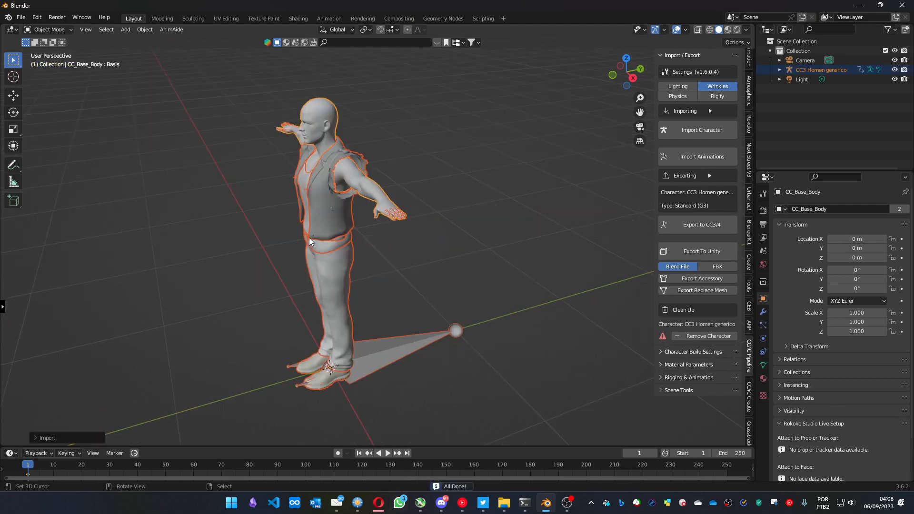
Step: Select the character's armature and load the Character Creator + preset in Auto-Rig Pro Quick Rig, clearing the current limbs
middle_drag(293, 275, 350, 273)
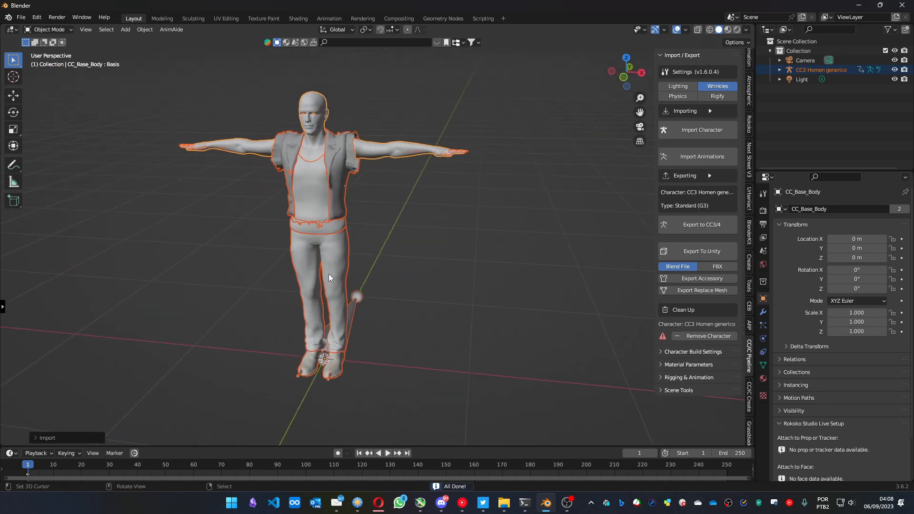
click(358, 298)
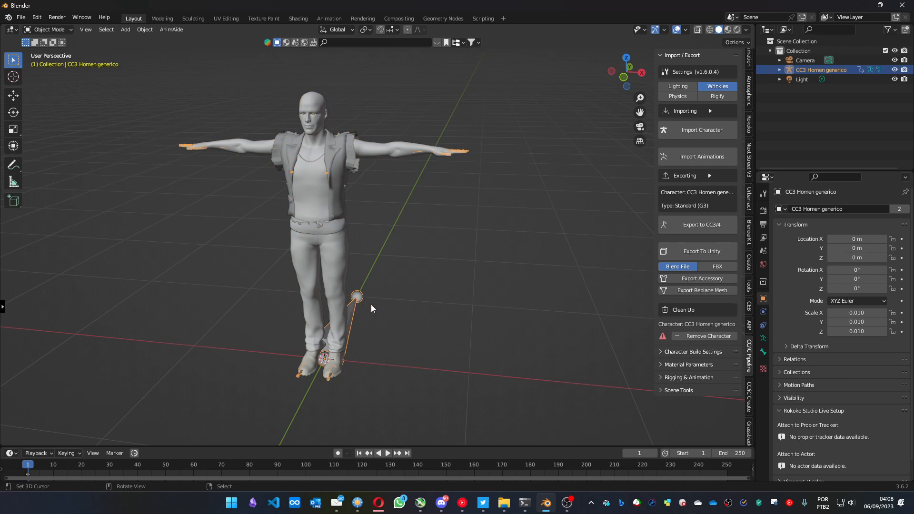
click(750, 326)
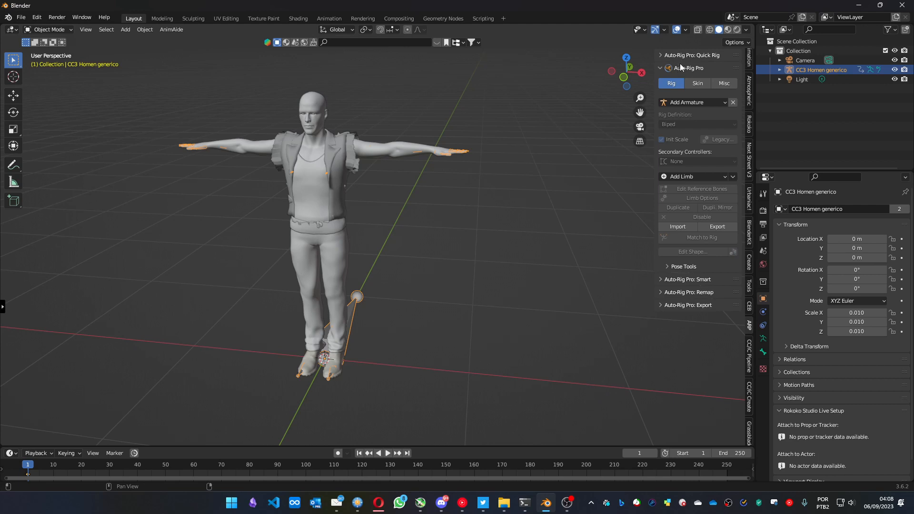
click(660, 69)
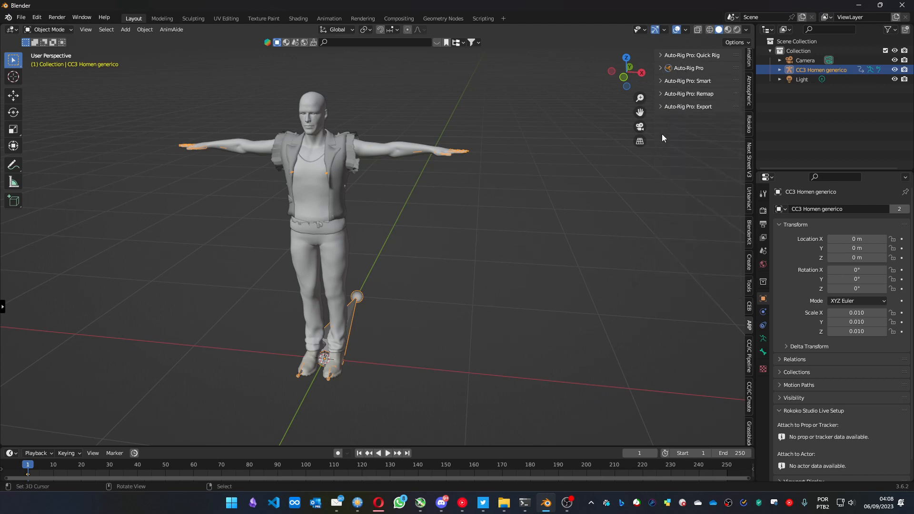
click(660, 56)
click(696, 88)
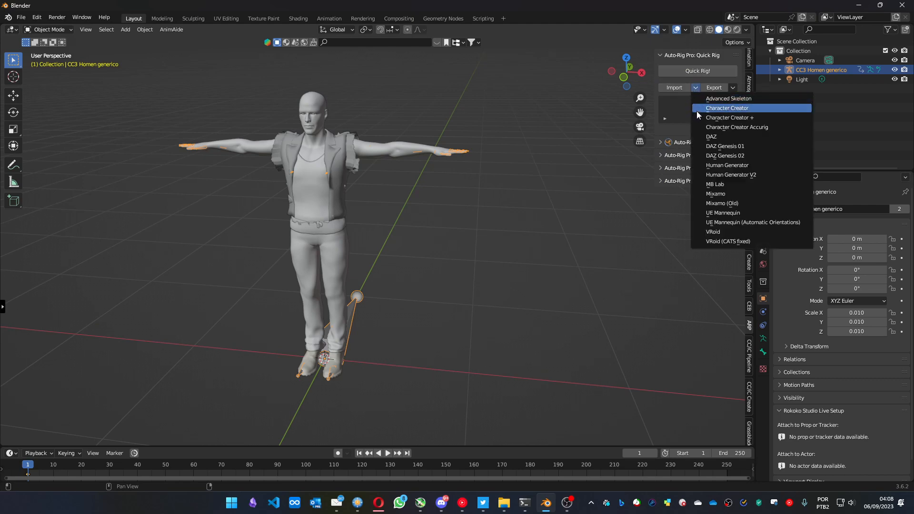
click(728, 119)
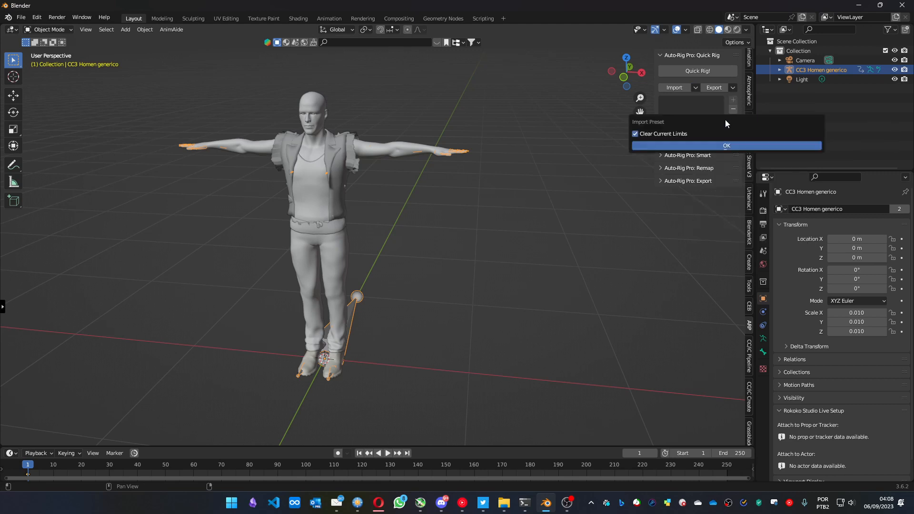
click(700, 145)
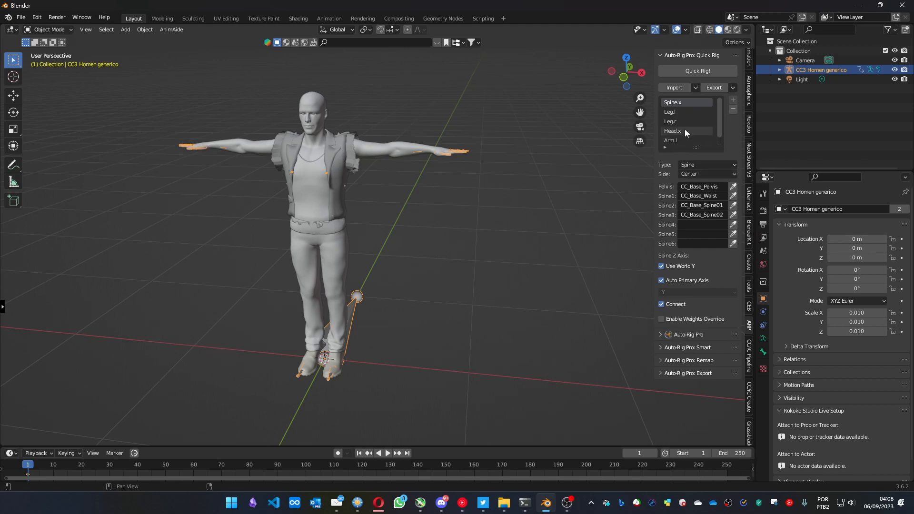
Step: Generate the character's control rig with Quick Rig in Convert mode, using FK arms and IK legs
click(693, 71)
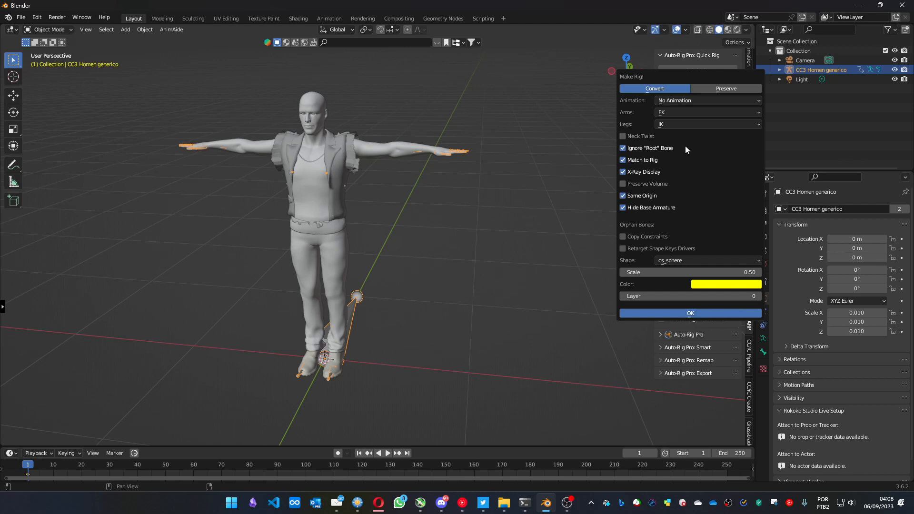
click(690, 316)
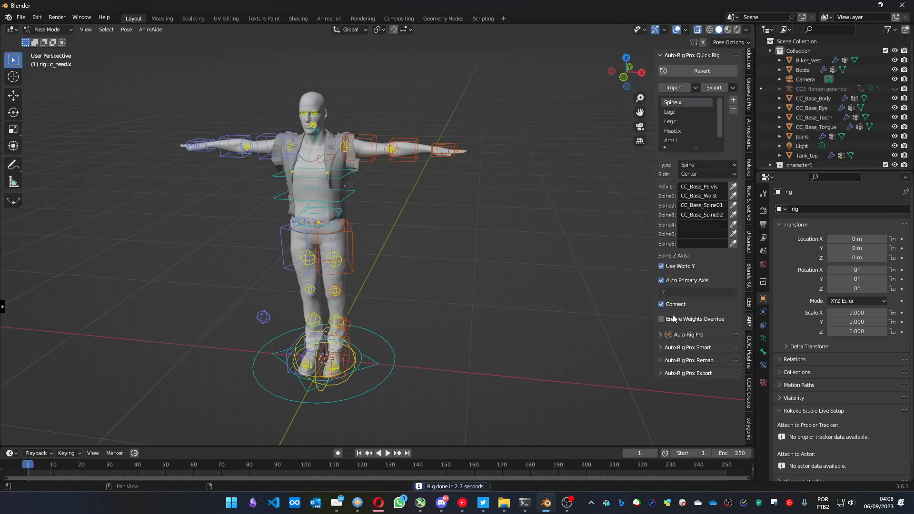
middle_drag(402, 272, 429, 279)
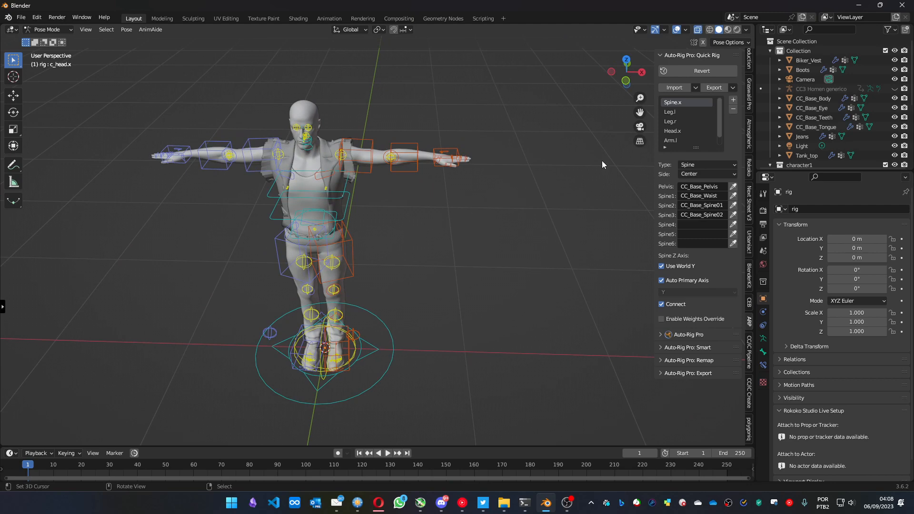
Step: Switch the left arm from FK to IK by snapping its hand control in the rig's main properties
scroll(749, 190, up, 8)
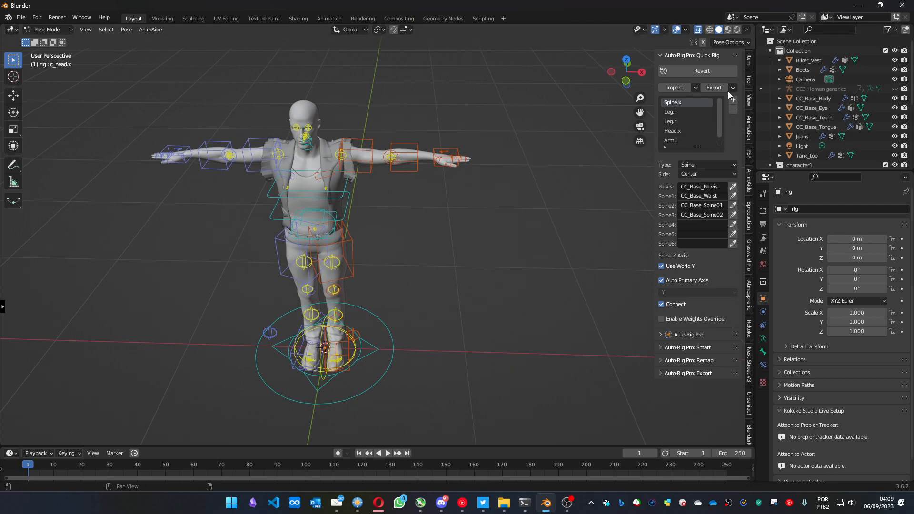
click(750, 82)
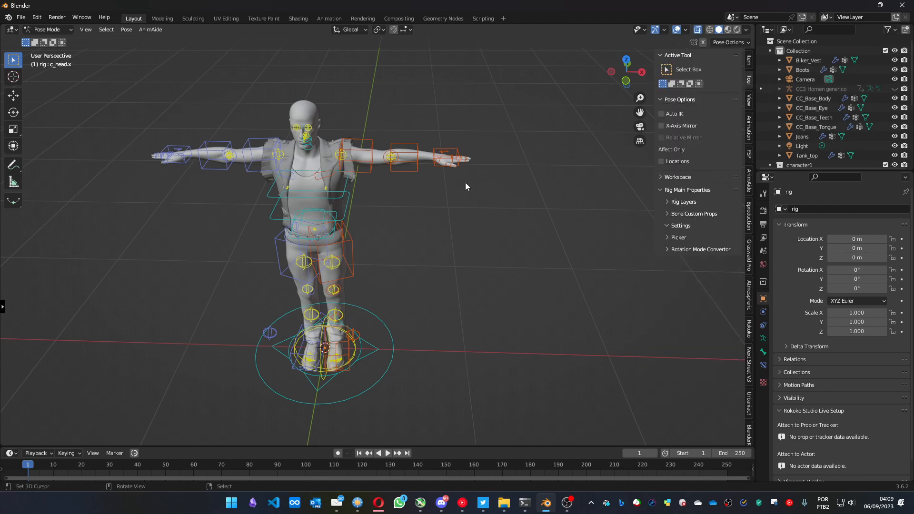
click(450, 156)
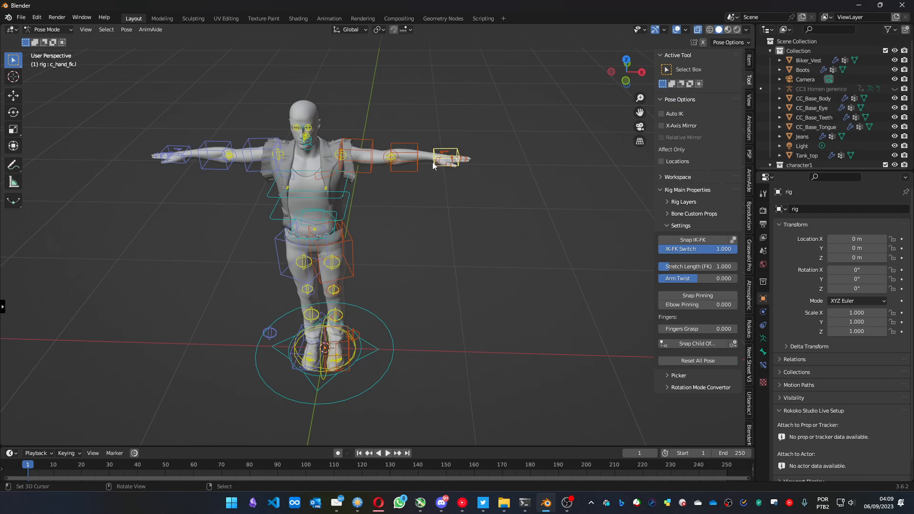
click(697, 239)
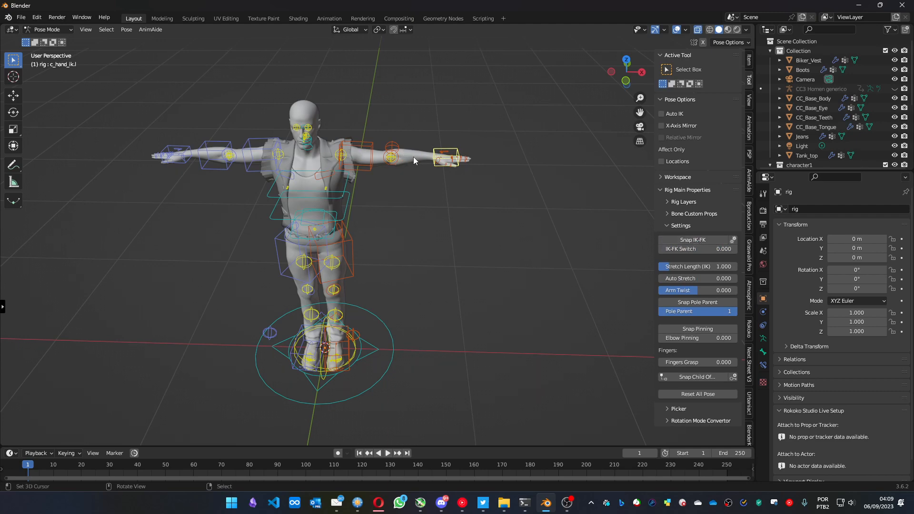
Step: Pull the left and right hand IK controls toward the body with the Move tool to bend both elbows
key(shift+space)
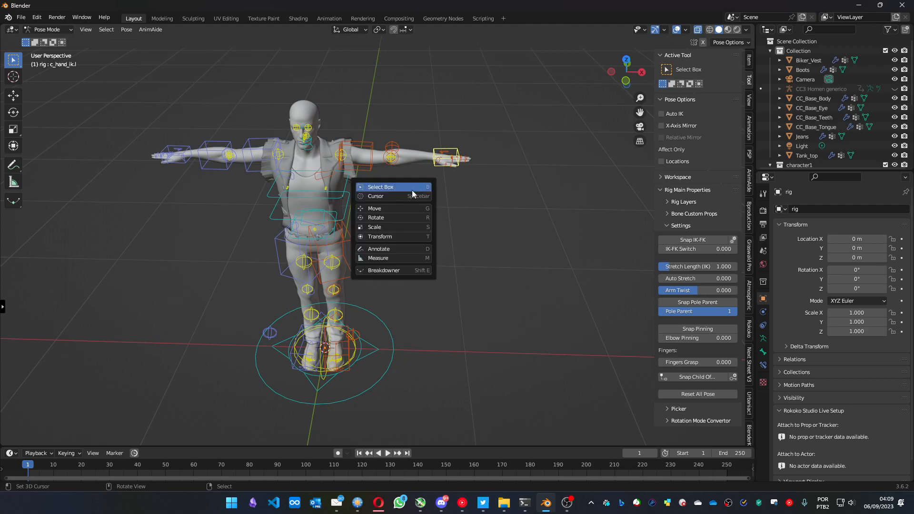
click(396, 208)
drag(460, 164, 450, 159)
middle_drag(375, 107, 381, 171)
drag(442, 186, 447, 185)
click(207, 177)
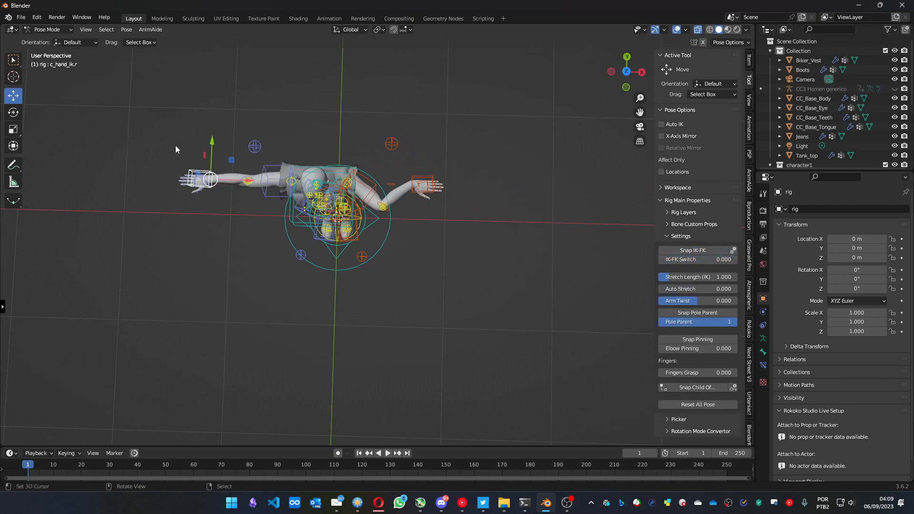
drag(239, 181, 254, 183)
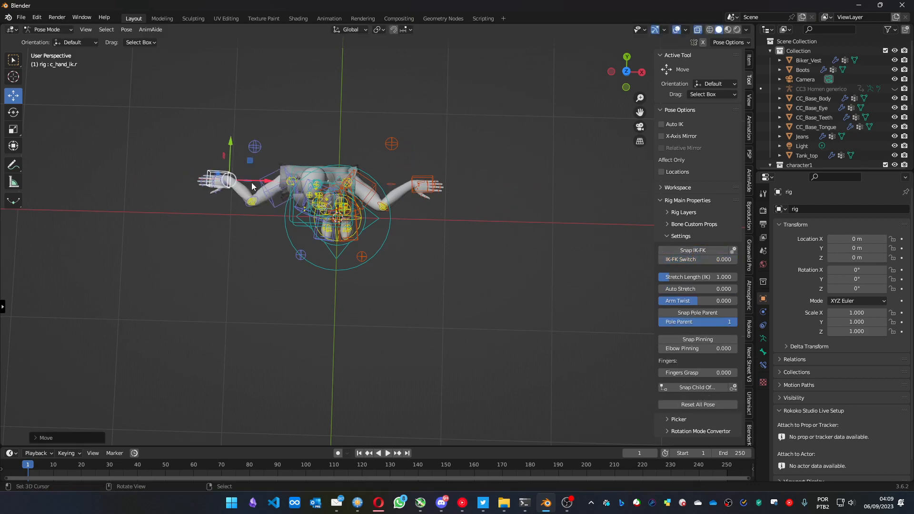
Step: Raise the left foot's IK control off the floor to bend the left knee
middle_drag(378, 279, 340, 221)
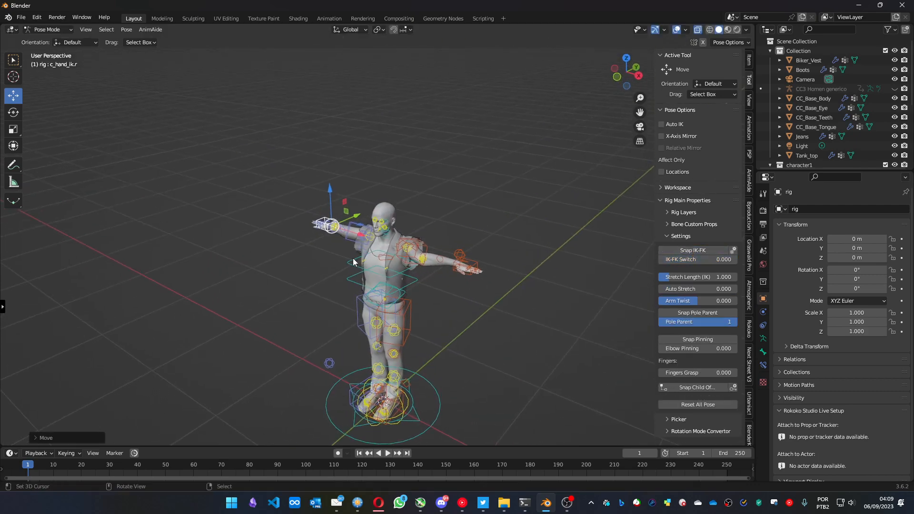
shift+middle_drag(364, 301, 328, 192)
ctrl+middle_drag(327, 308, 328, 251)
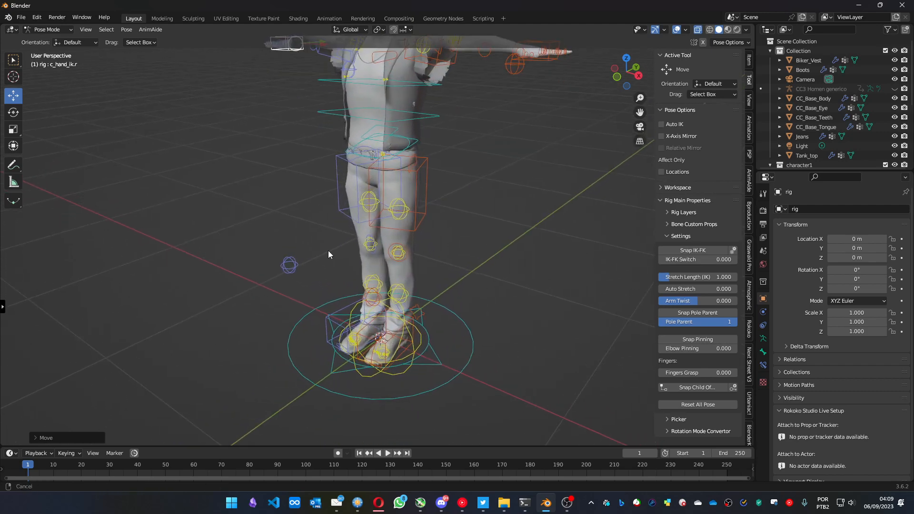
scroll(340, 315, up, 2)
click(389, 325)
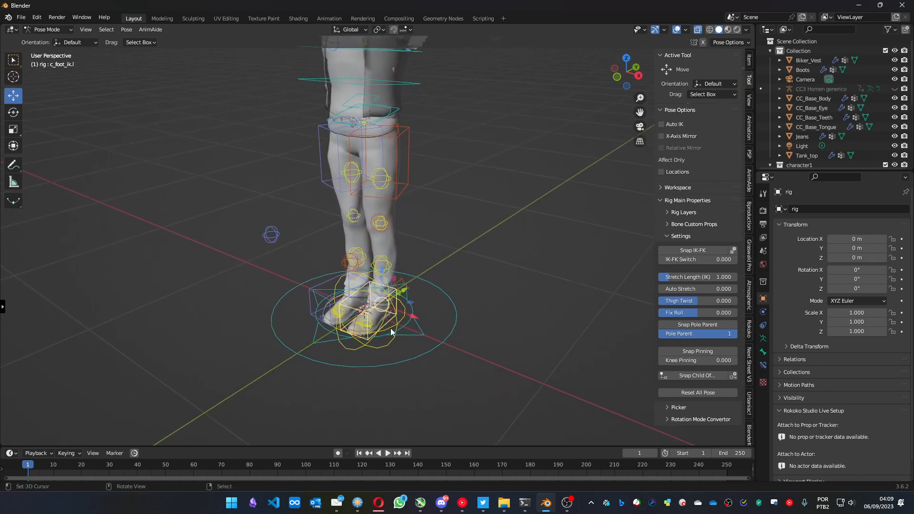
drag(385, 288, 383, 241)
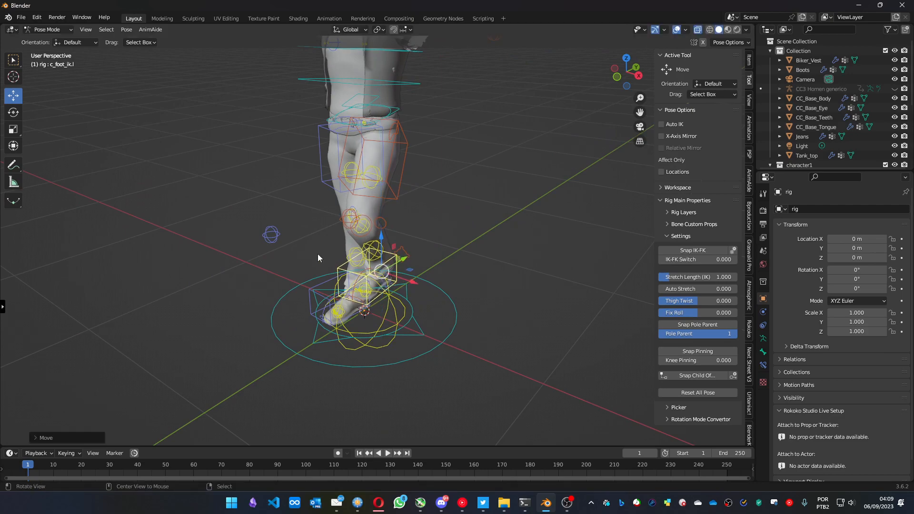
Step: Try raising the right foot's IK control to bend the right knee, and undo the move
alt+drag(319, 253, 344, 253)
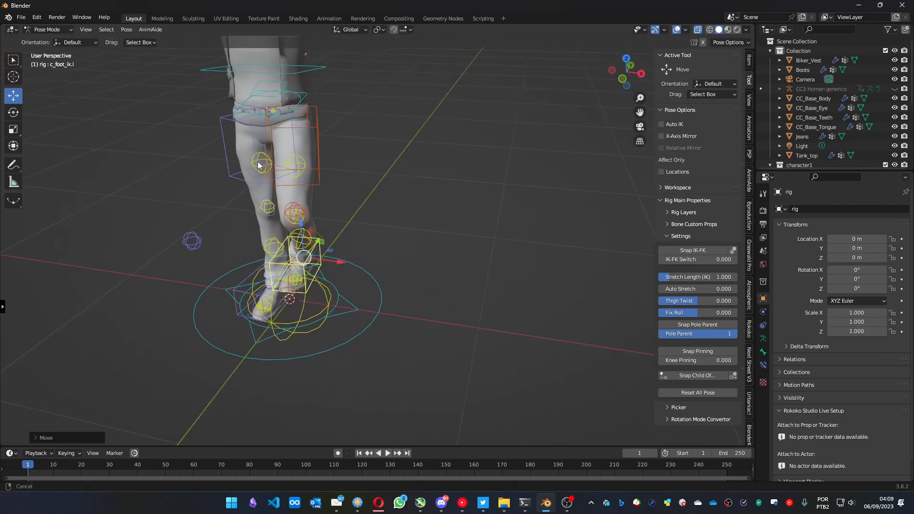
alt+drag(258, 162, 351, 284)
click(367, 327)
alt+drag(427, 284, 364, 279)
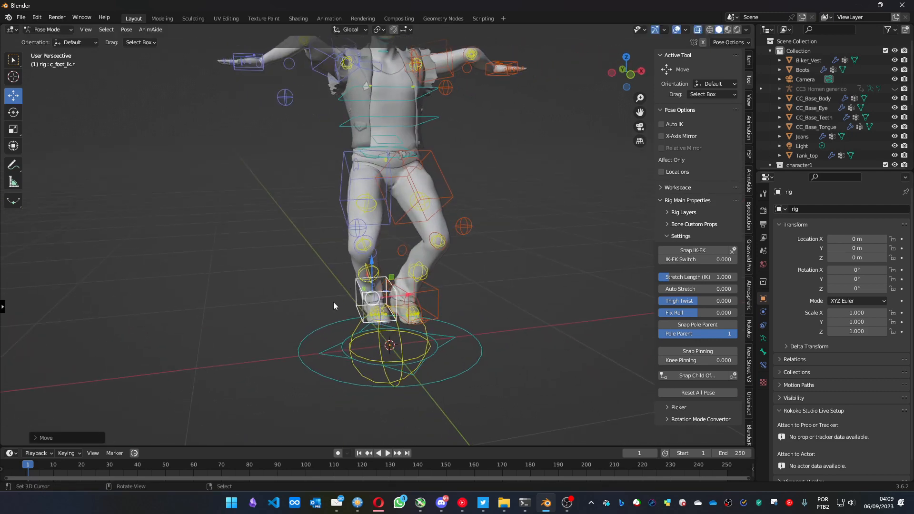
key(ctrl+z)
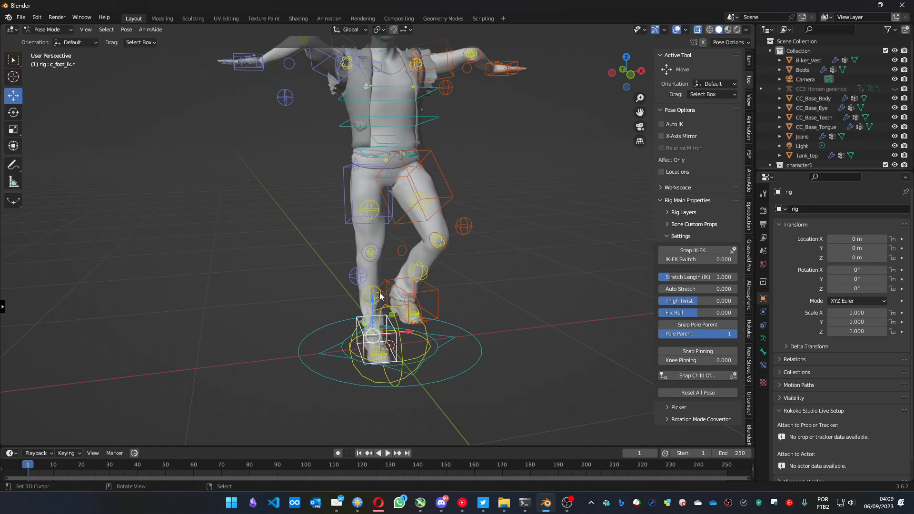
Step: Clear the location of the left foot, left hand and right hand IK controls to restore the rest pose
click(438, 291)
key(alt+g)
alt+shift+drag(483, 166, 466, 195)
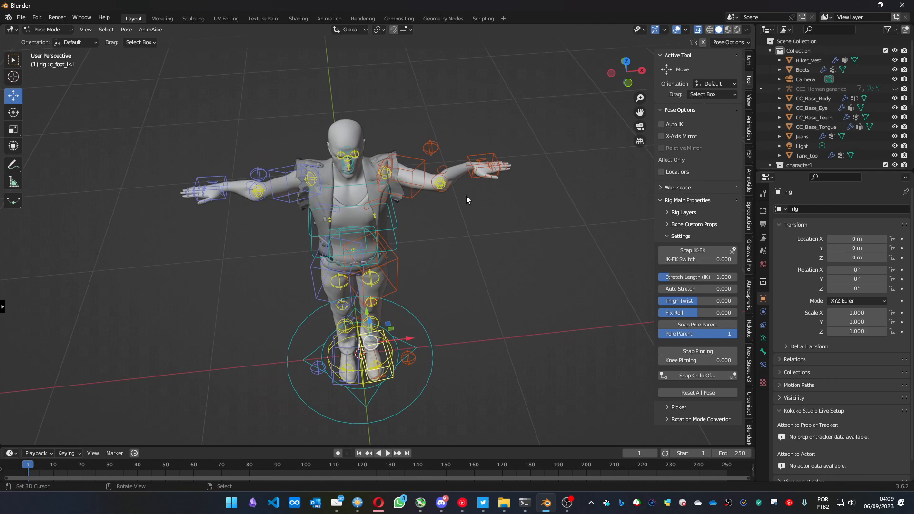
click(490, 155)
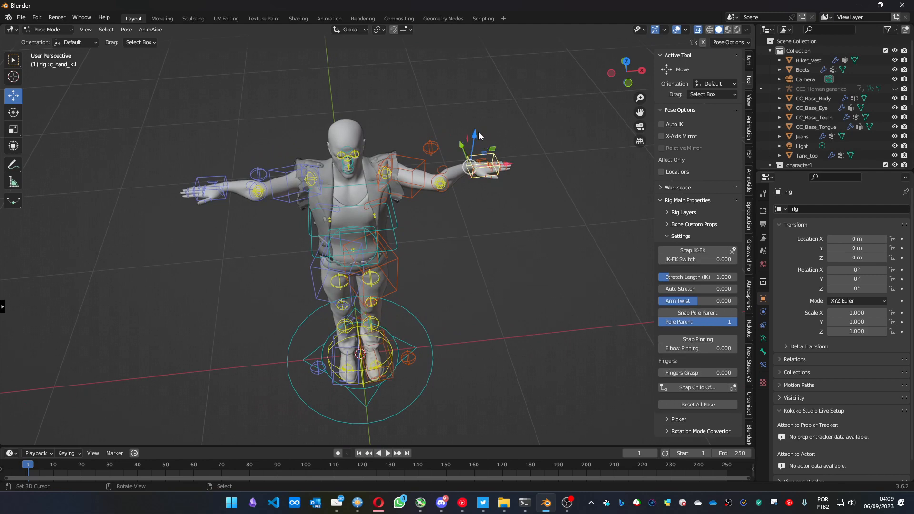
key(alt+g)
click(227, 176)
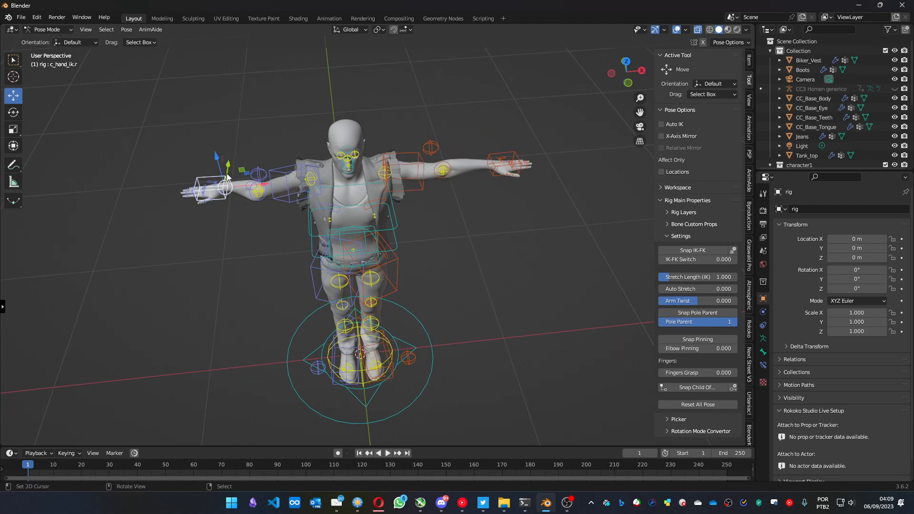
key(alt+g)
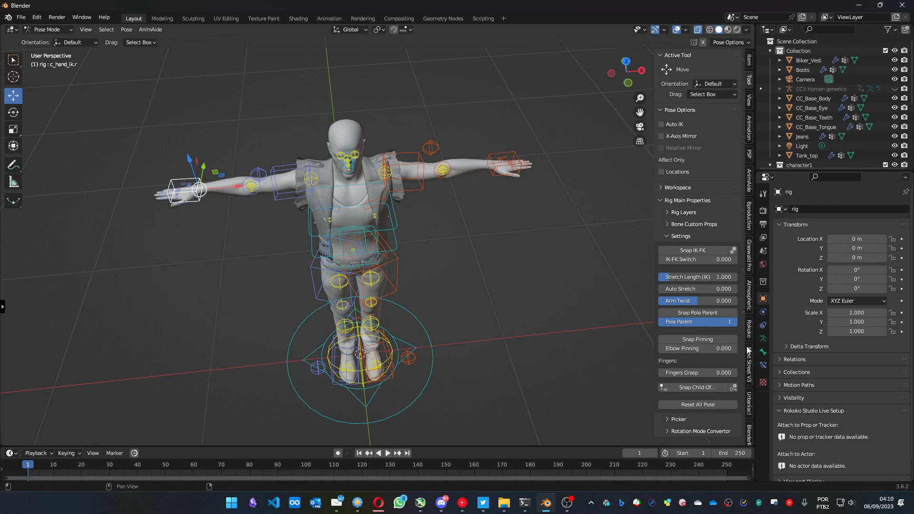
Step: Switch the rig to editing its reference bones with Auto-Rig Pro's rig tools, collapsing the Quick Rig settings
scroll(749, 362, down, 3)
scroll(749, 353, down, 3)
click(750, 326)
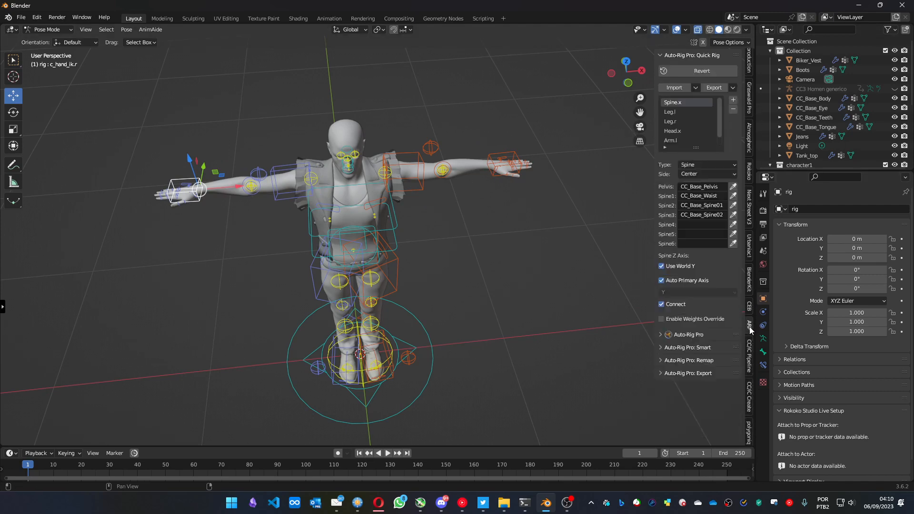
click(666, 55)
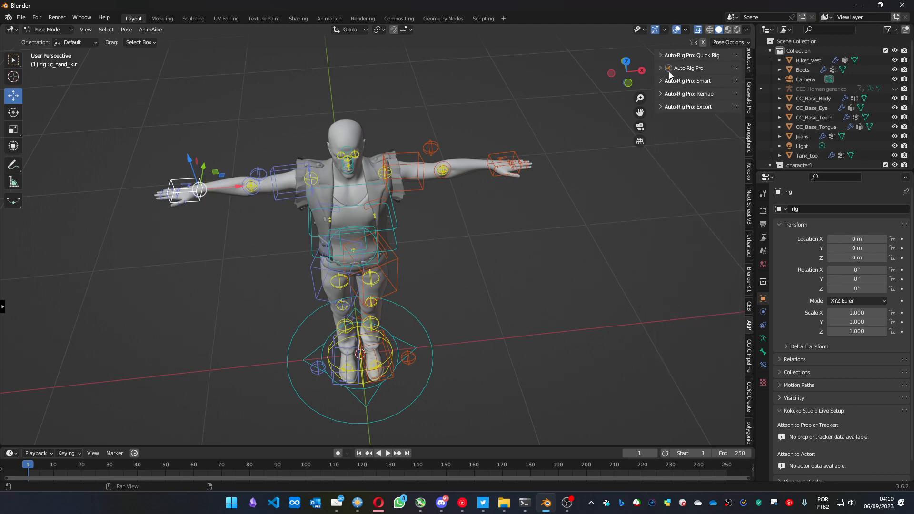
click(663, 69)
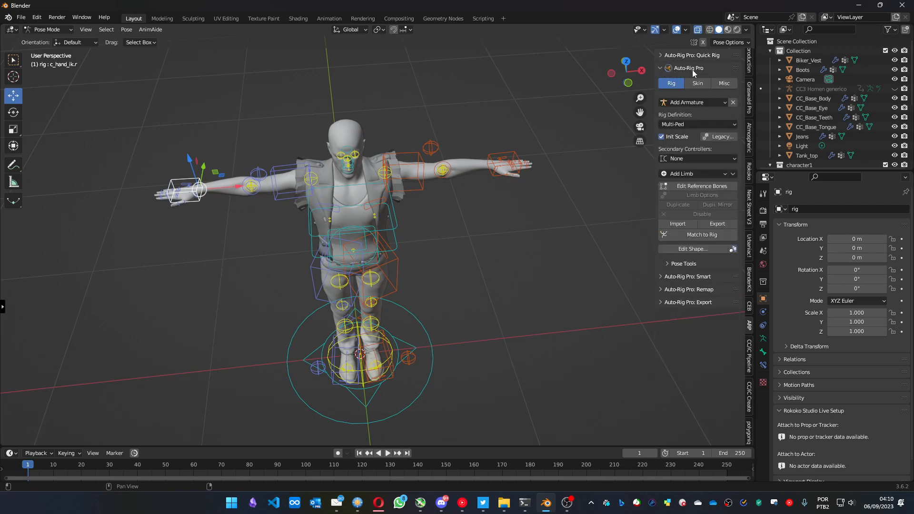
click(696, 185)
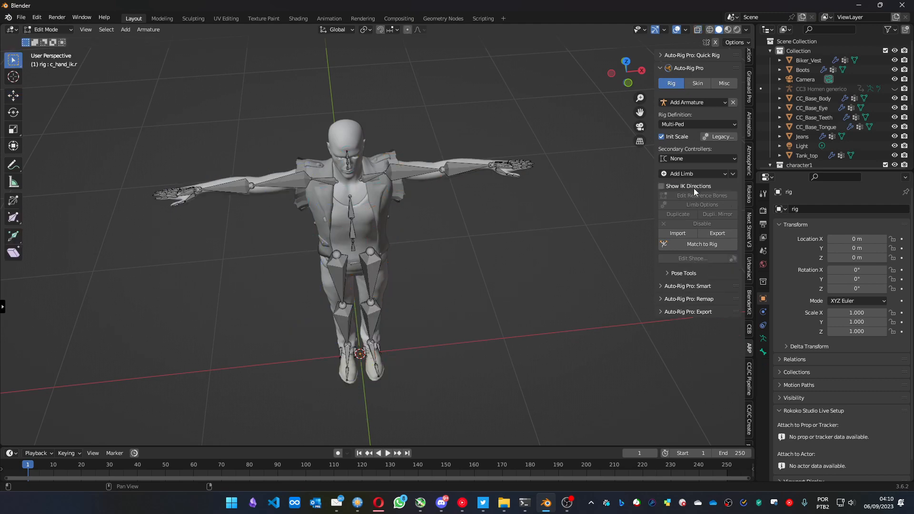
Step: Move the elbow joints of both arms' reference bones slightly backward along Y in the top view
alt+middle_drag(386, 210, 388, 245)
scroll(416, 267, up, 3)
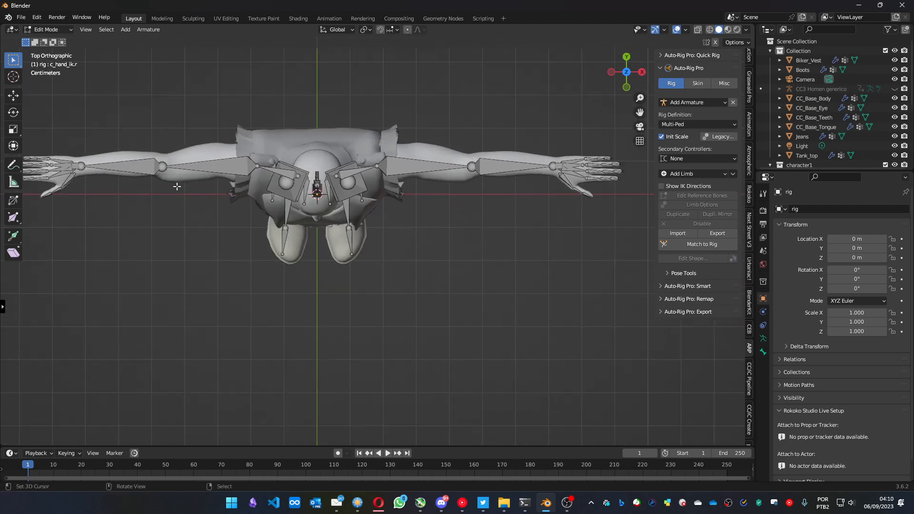
click(471, 166)
key(shift+space)
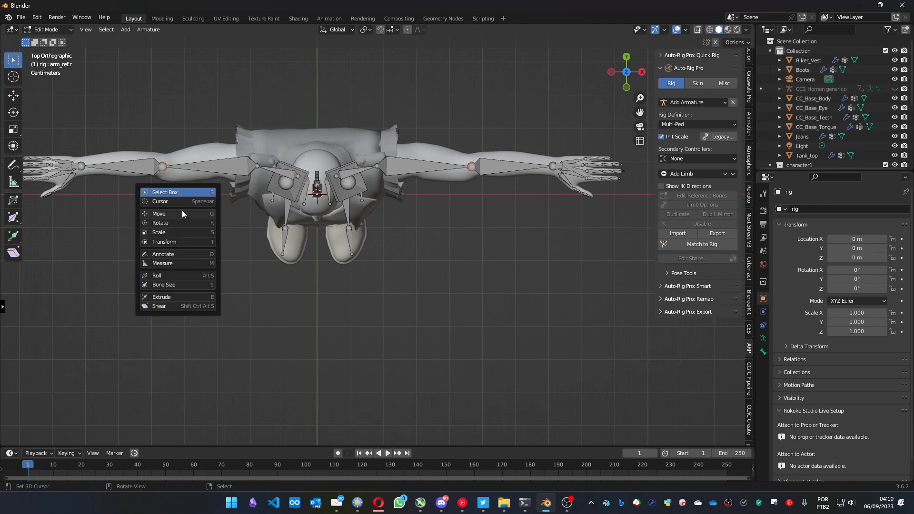
key(g)
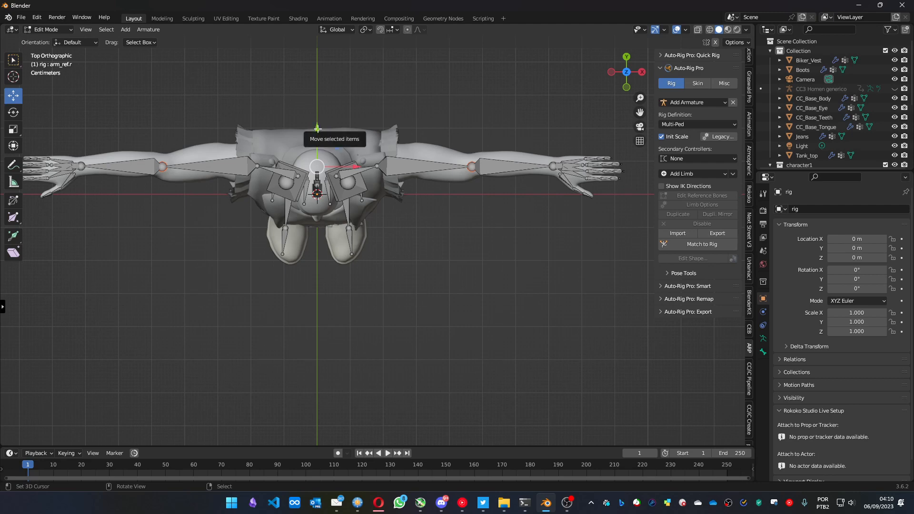
drag(317, 127, 317, 125)
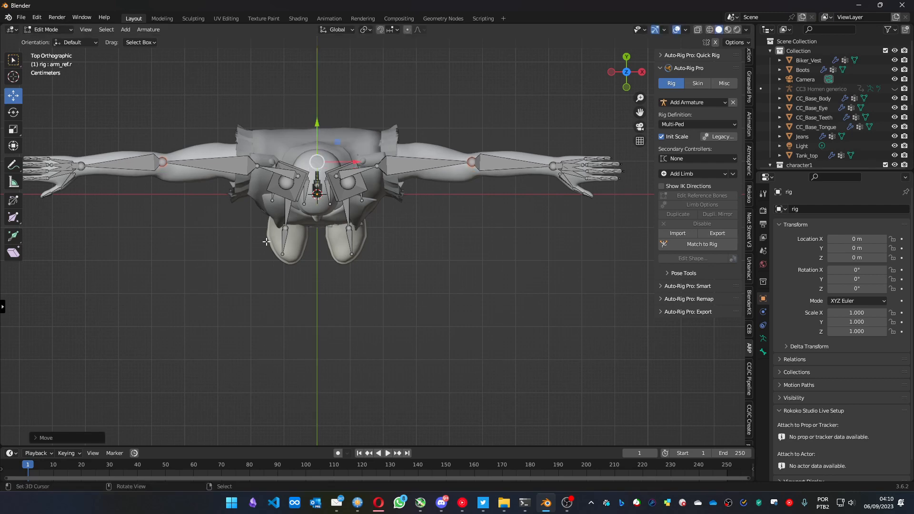
Step: Move both knee joints of the reference bones slightly forward along Y in the side view and apply Match to Rig
alt+drag(405, 286, 288, 212)
alt+drag(347, 291, 346, 243)
alt+shift+drag(344, 289, 341, 123)
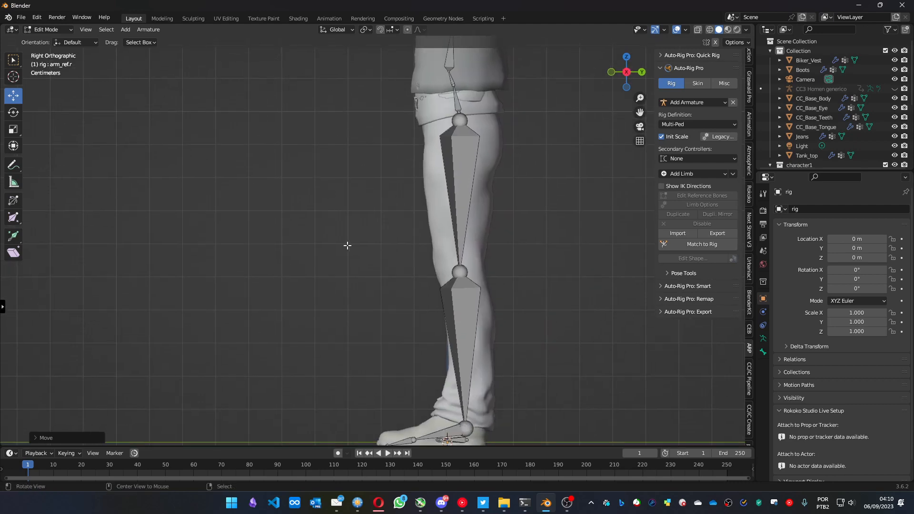
alt+drag(363, 251, 440, 262)
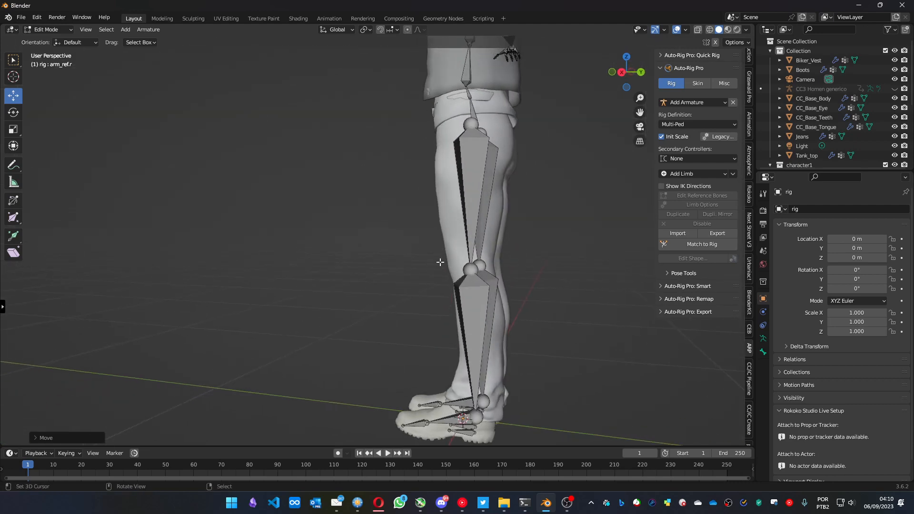
click(463, 273)
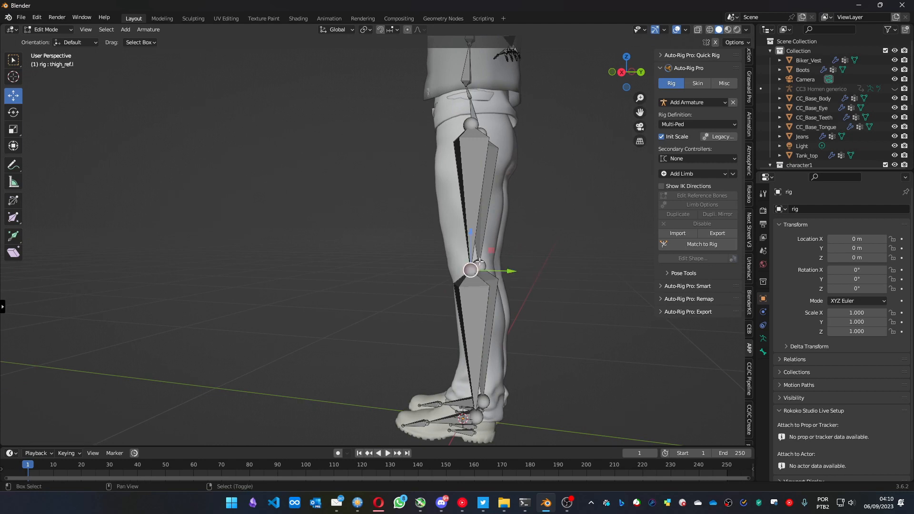
key(KP_3)
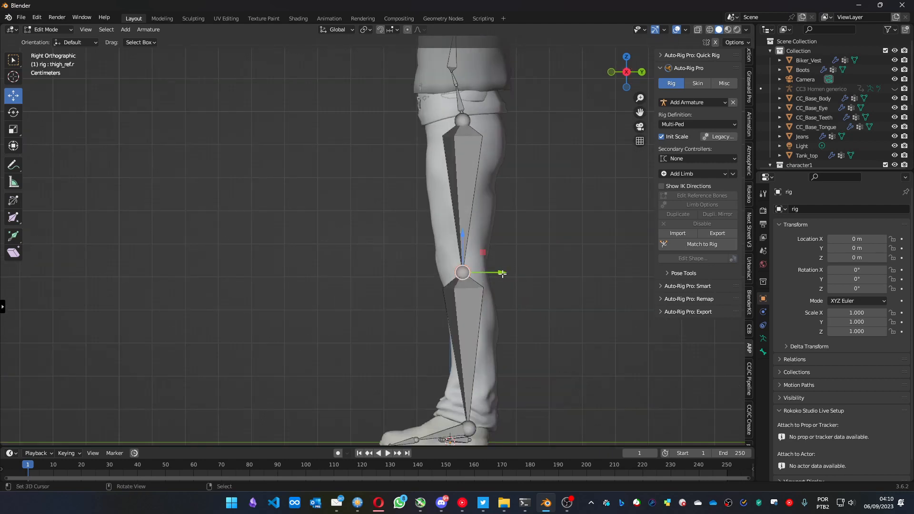
drag(502, 272, 497, 272)
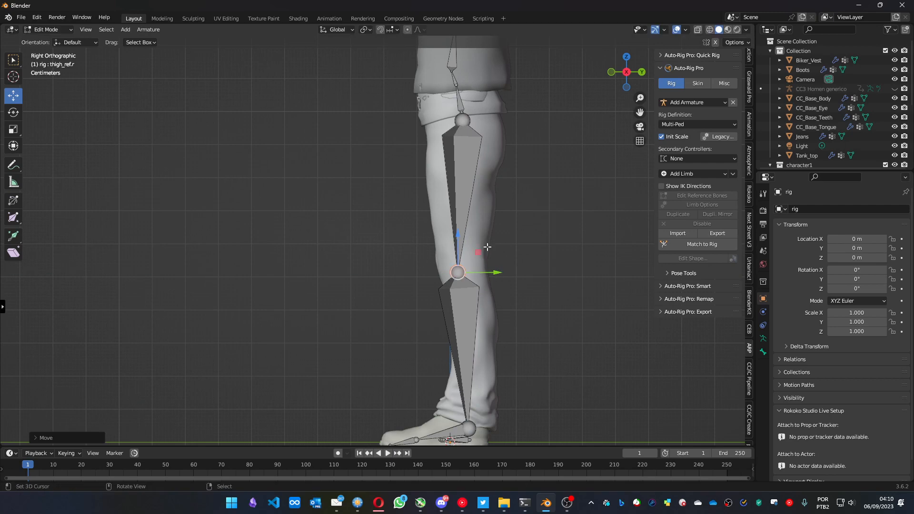
middle_drag(611, 219, 570, 208)
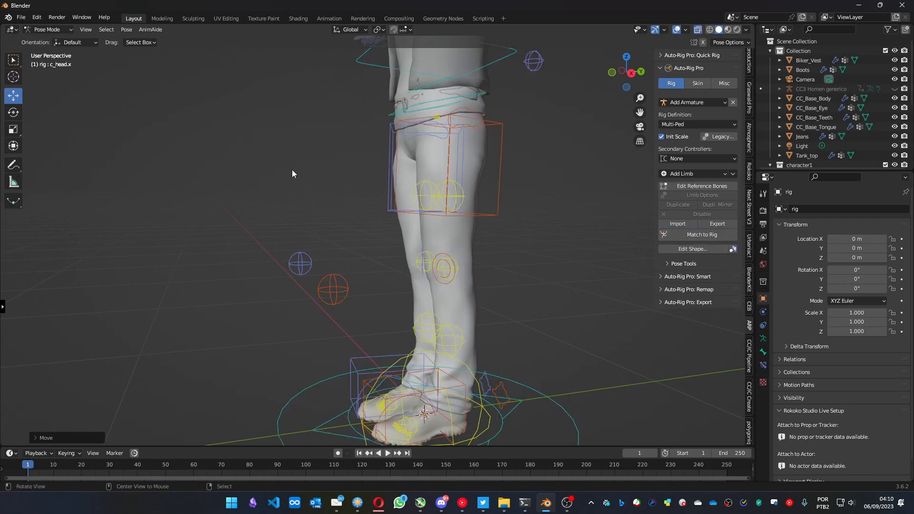
Step: Raise the right foot's IK control along Z to test the knee bend, and undo the move
middle_drag(310, 157, 307, 147)
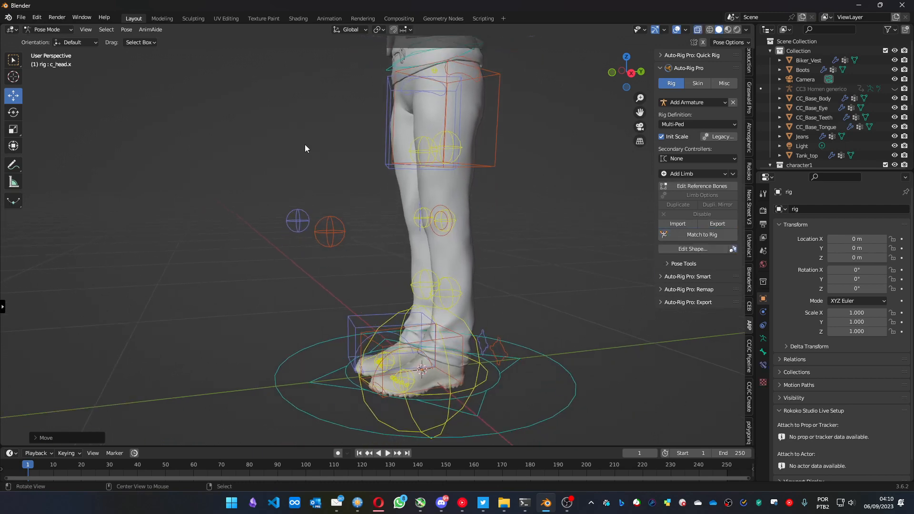
click(348, 320)
key(g)
key(z)
click(428, 291)
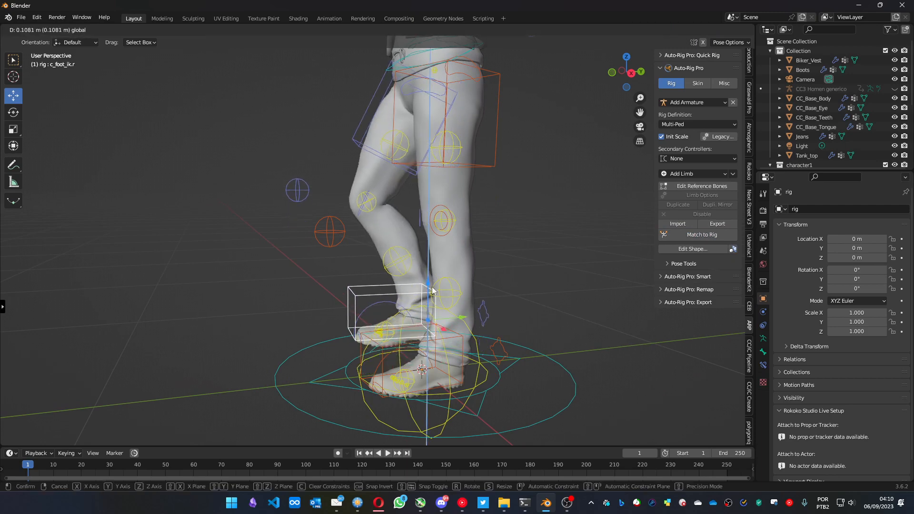
middle_drag(419, 262, 333, 276)
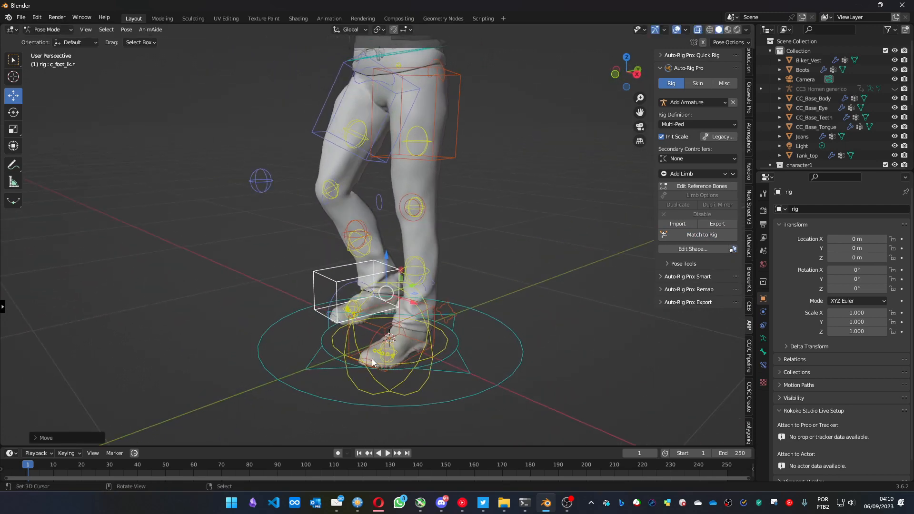
key(ctrl+z)
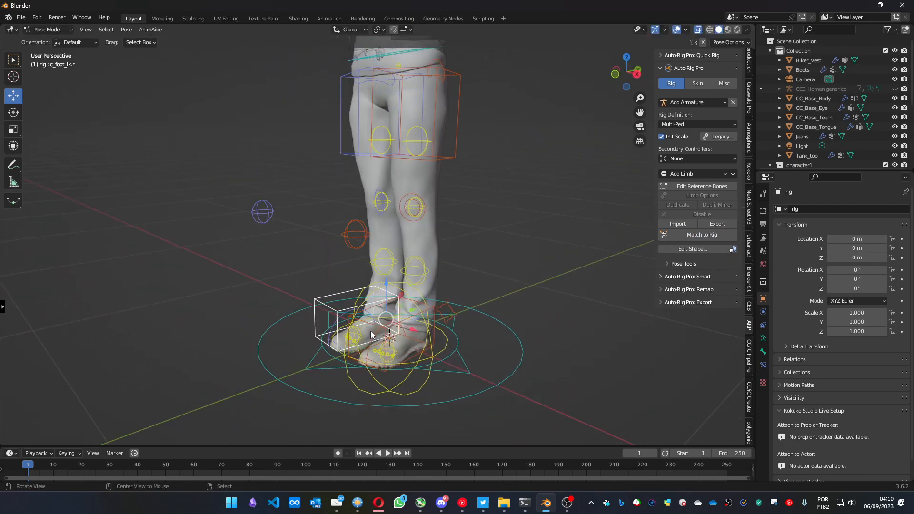
Step: Raise the left foot's IK control to test the knee bend, and undo the move
click(437, 344)
click(438, 344)
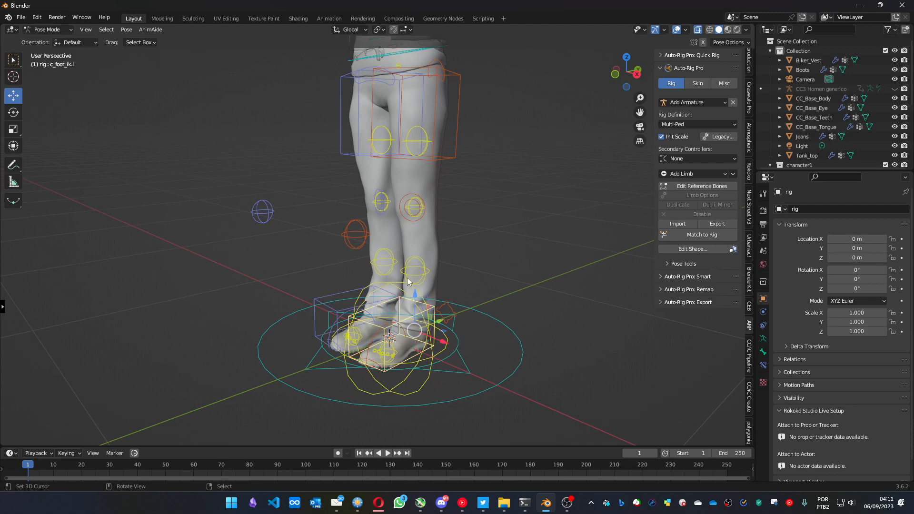
drag(417, 299, 416, 263)
key(ctrl+z)
Step: Move the left hand's IK control toward the body along X to test the elbow bend
shift+middle_drag(303, 114, 284, 347)
shift+middle_drag(279, 198, 477, 183)
click(510, 197)
key(g)
key(x)
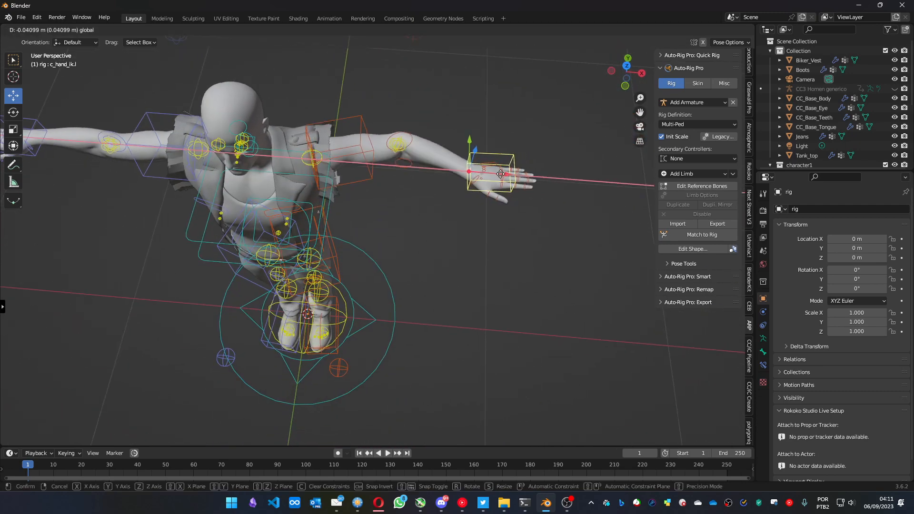
click(468, 177)
Step: Move the right hand's IK control toward the body along X to test the elbow bend, and undo the move
middle_drag(427, 208, 293, 159)
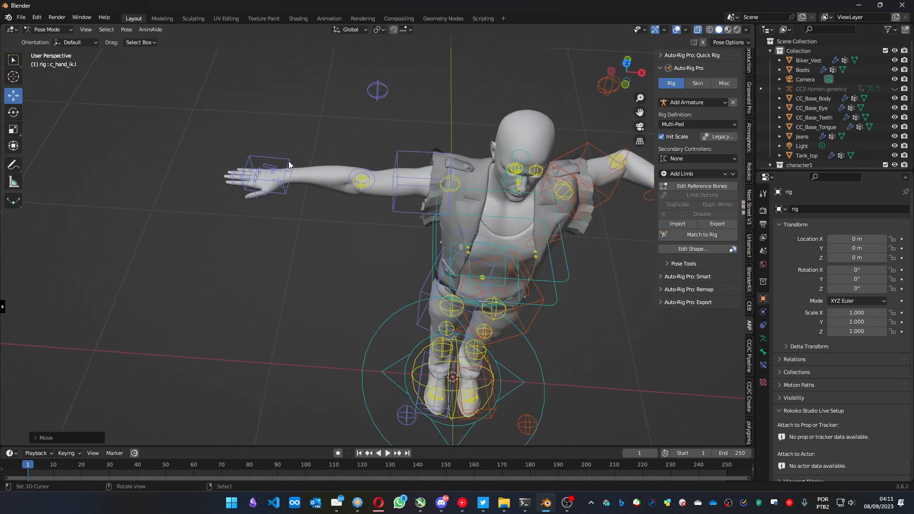
click(289, 162)
key(g)
key(x)
click(379, 231)
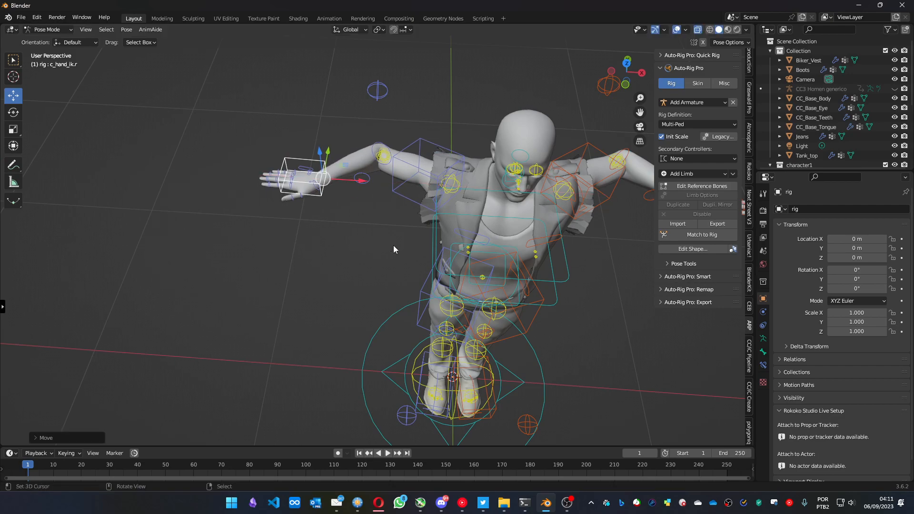
middle_drag(393, 245, 361, 232)
key(ctrl+z)
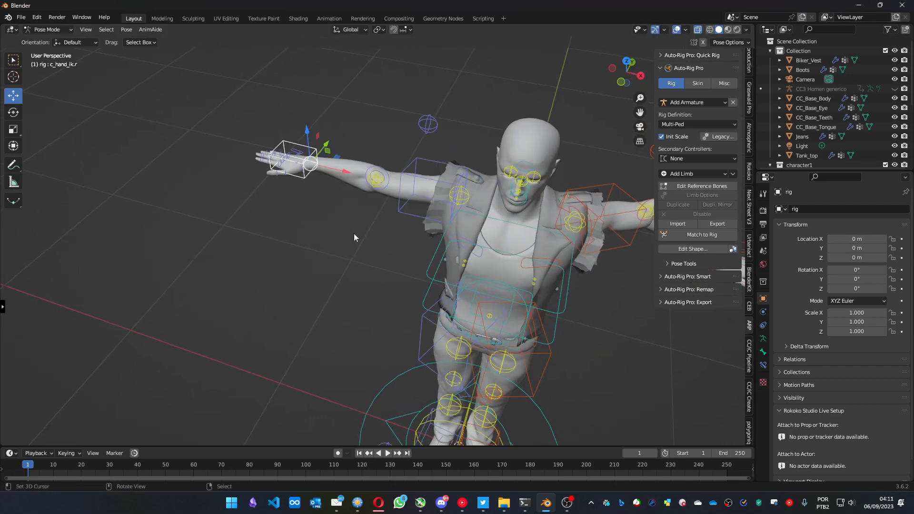
Step: Return the left hand's IK control to its original position to straighten the arm
middle_drag(356, 247, 413, 299)
click(554, 247)
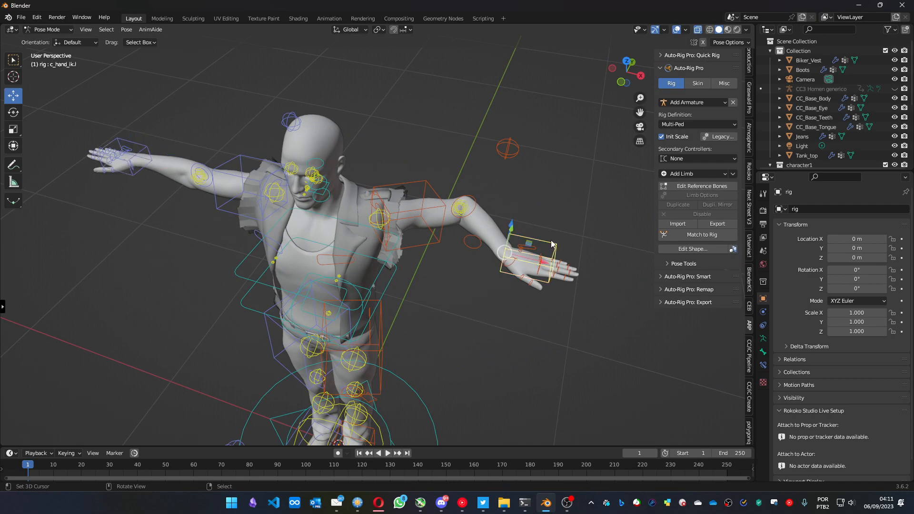
key(ctrl+shift+z)
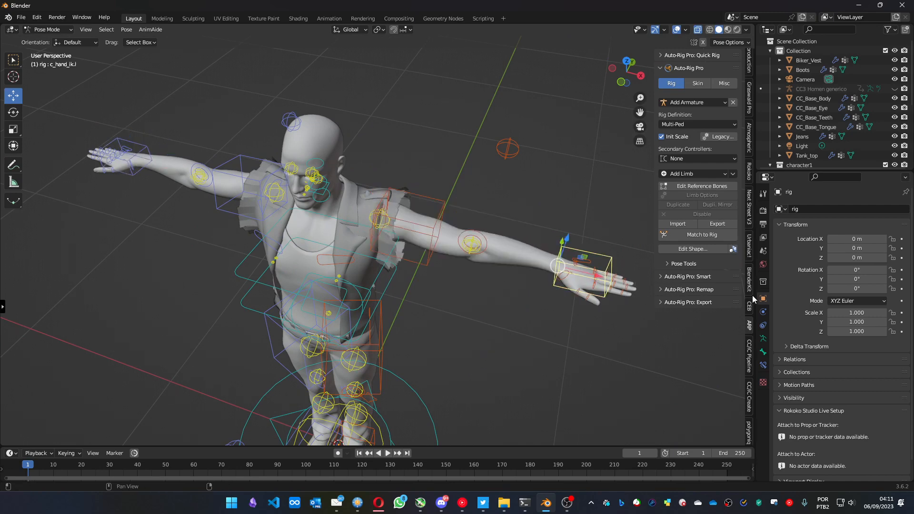
Step: Open the 4D Humans add-on's settings and switch the rig from Pose Mode to Object Mode
click(750, 308)
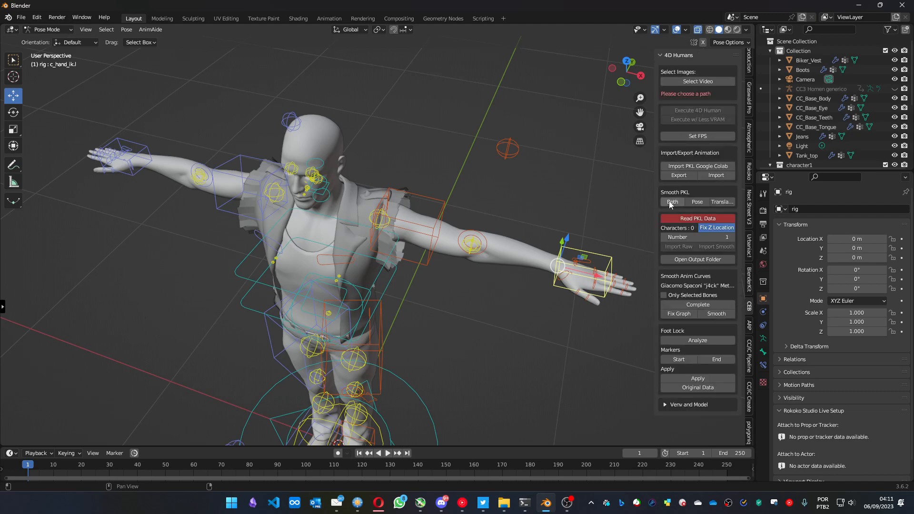
middle_drag(662, 203, 494, 268)
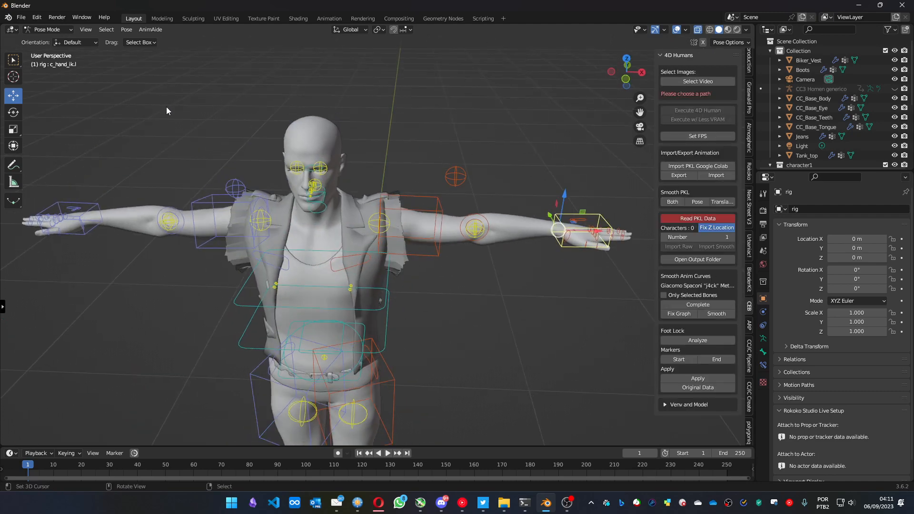
click(50, 29)
click(51, 40)
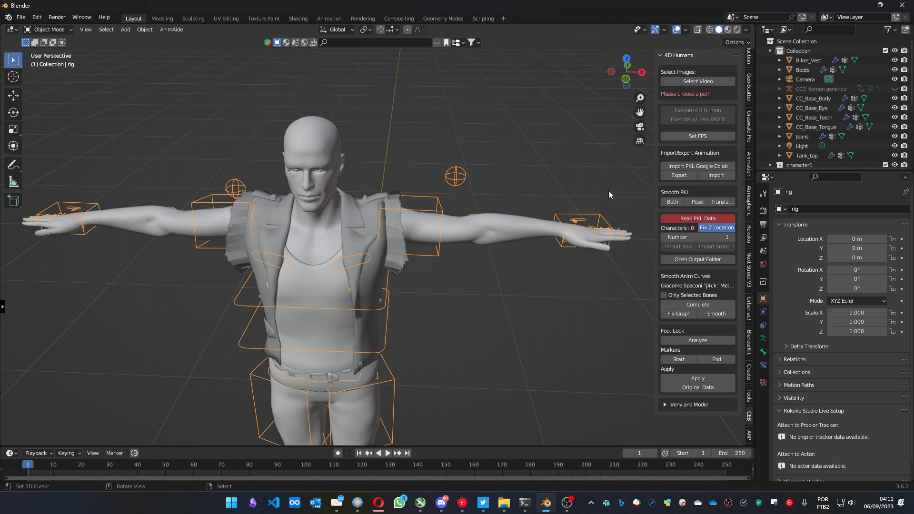
Step: Read the 4D Humans PKL data, import the raw animation of character number 1 and start playback
click(693, 220)
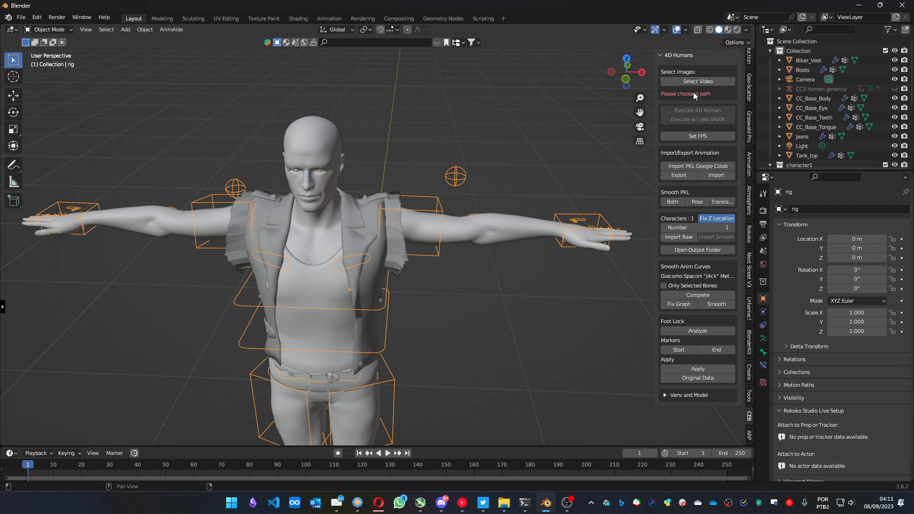
click(685, 240)
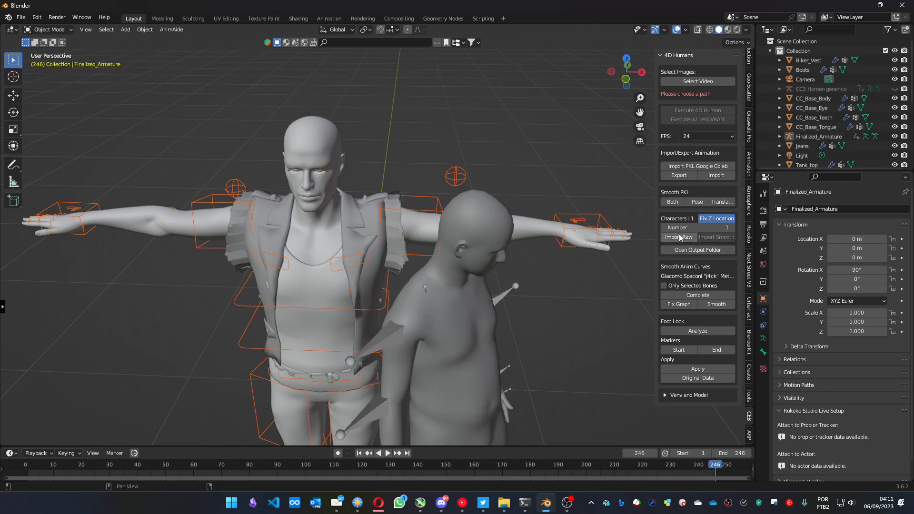
key(space)
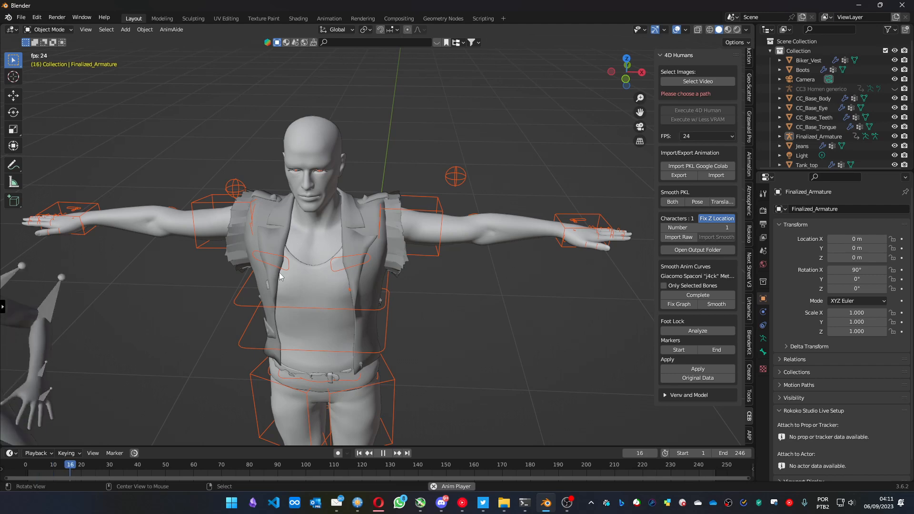
Step: Play the imported motion with both figures in view and stop playback to check the raw movement
scroll(250, 284, down, 5)
middle_drag(236, 275, 247, 252)
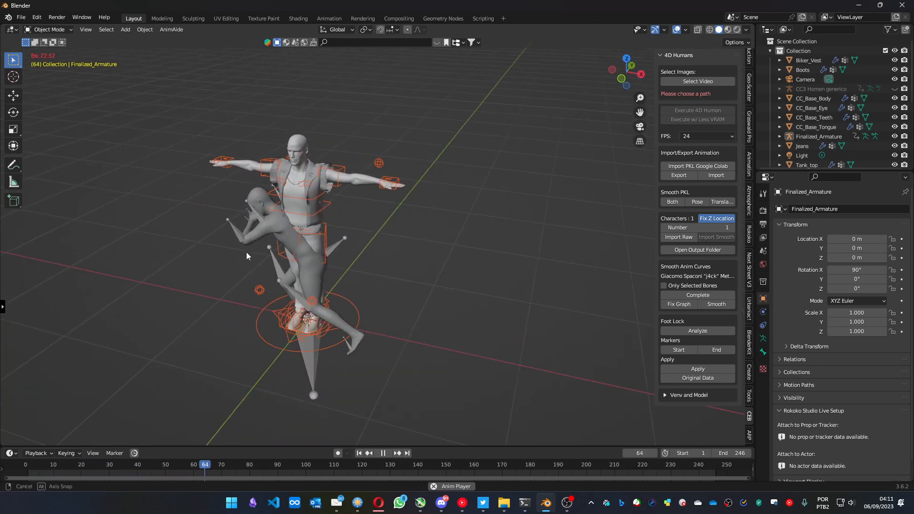
key(space)
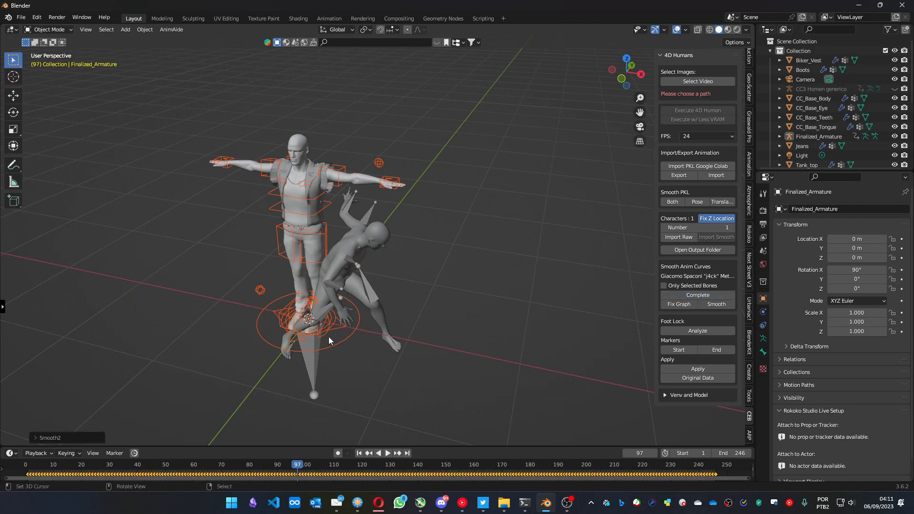
key(space)
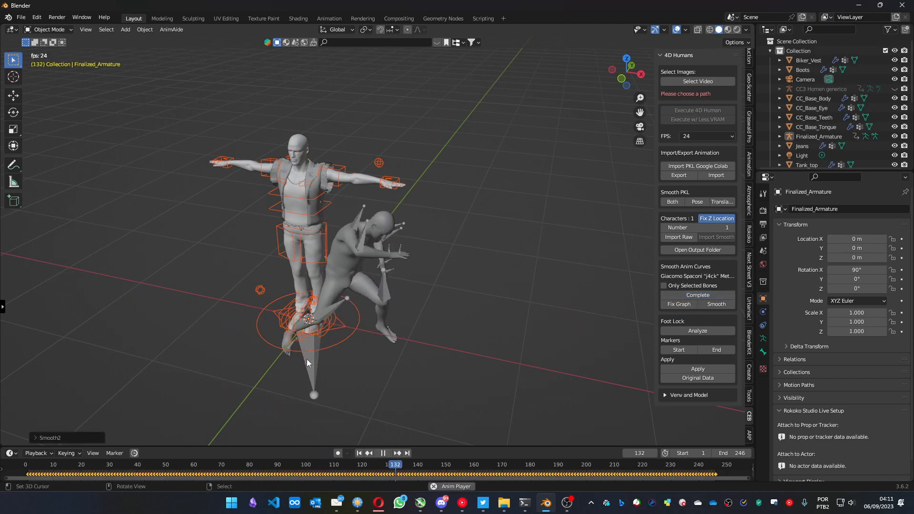
key(space)
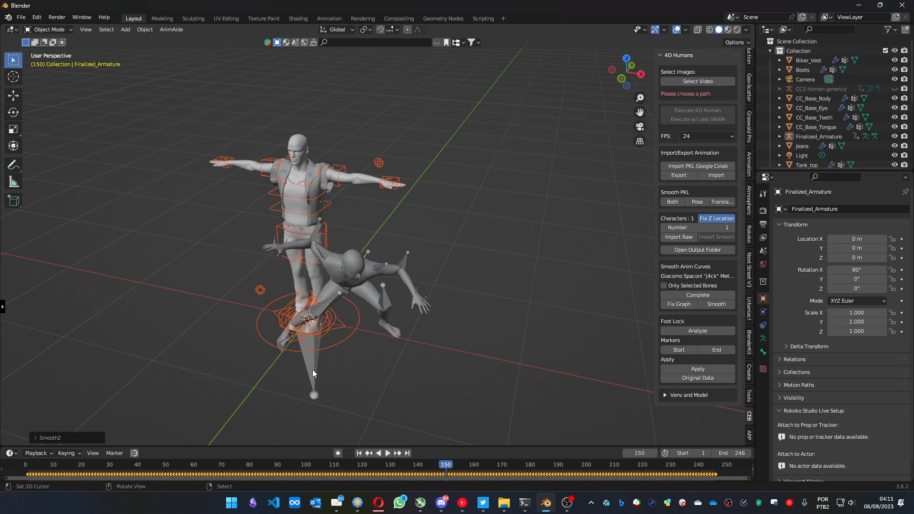
Step: Select the imported armature, run the Complete curve smoothing on it, preview the playback and return to frame 1
click(312, 370)
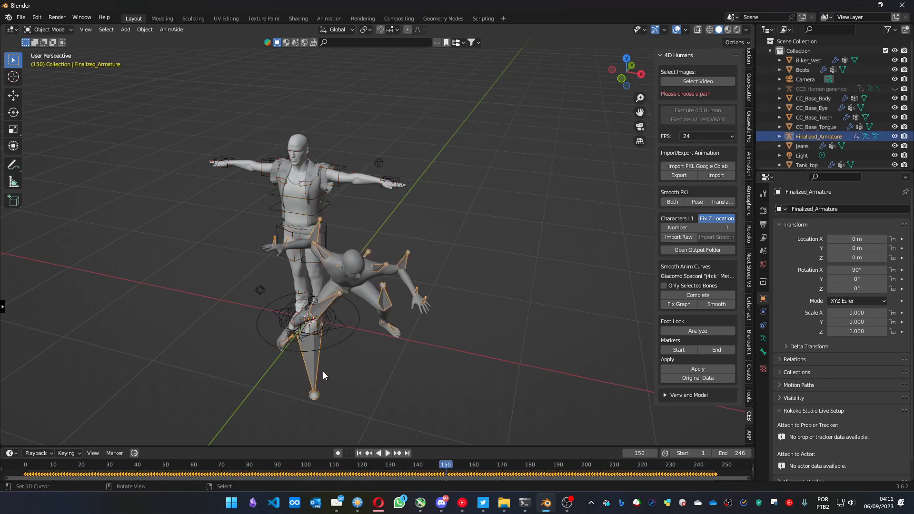
click(700, 296)
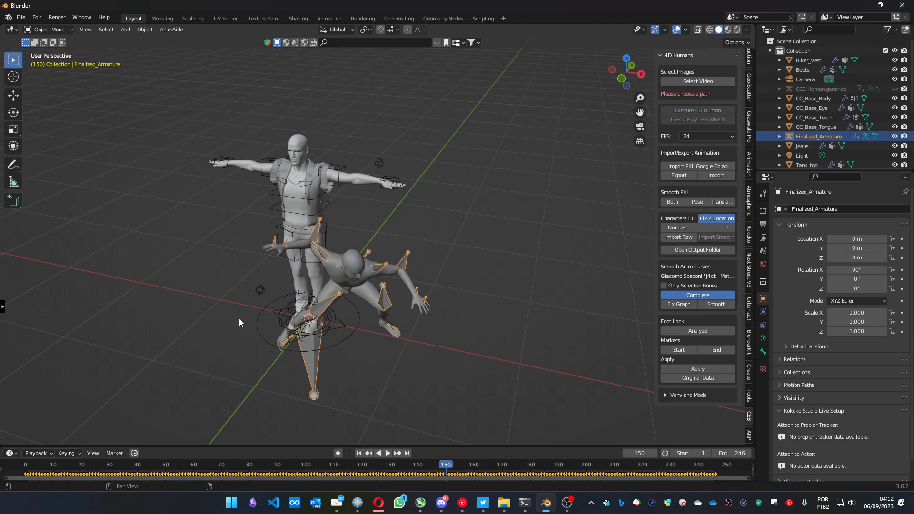
key(space)
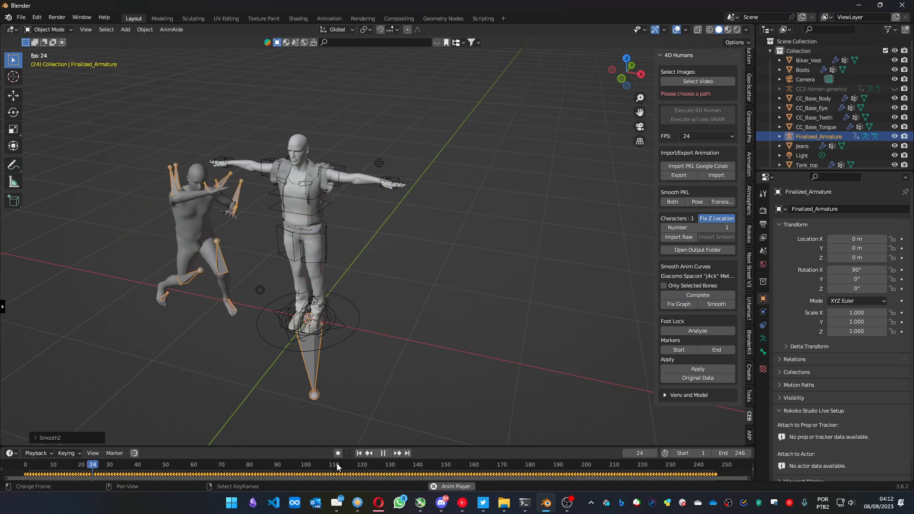
key(space)
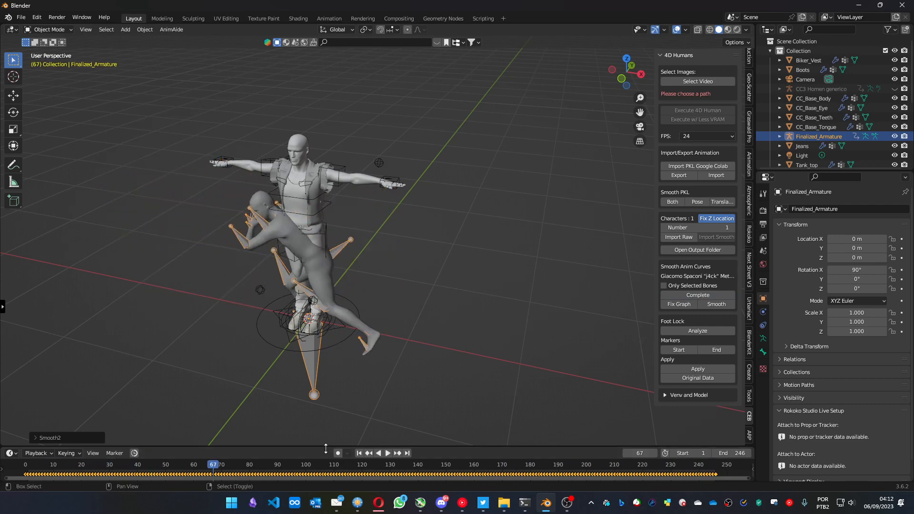
click(360, 453)
Step: In Auto-Rig Pro Remap, set Finalized_Armature as the source armature and the character's rig as the target armature
shift+middle_drag(176, 297, 279, 355)
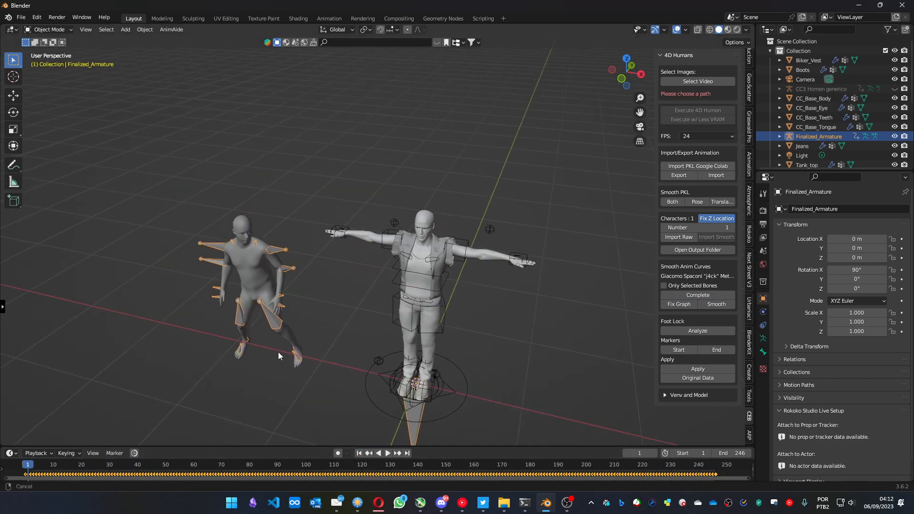
scroll(291, 343, up, 4)
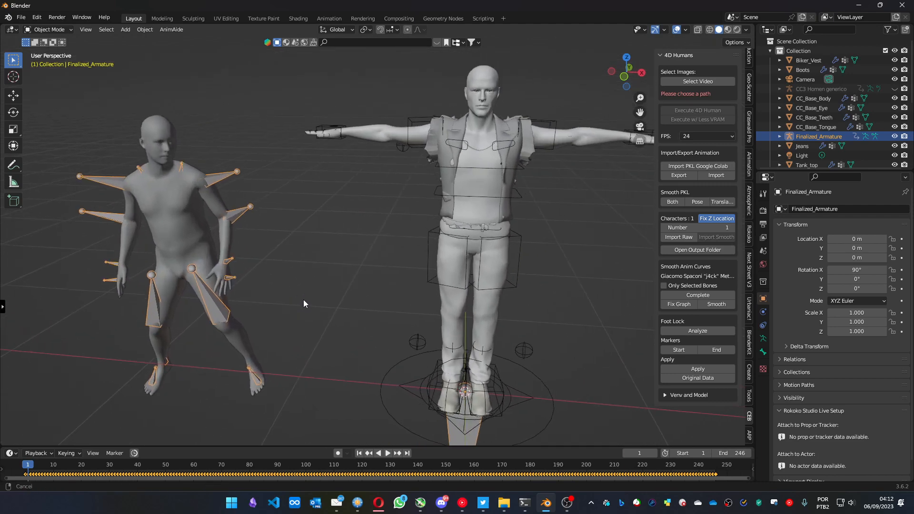
shift+middle_drag(304, 301, 283, 315)
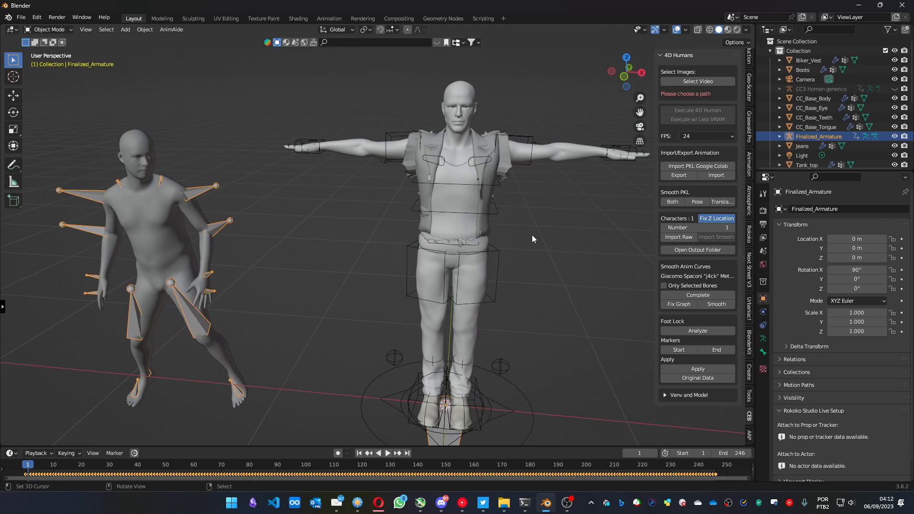
click(750, 435)
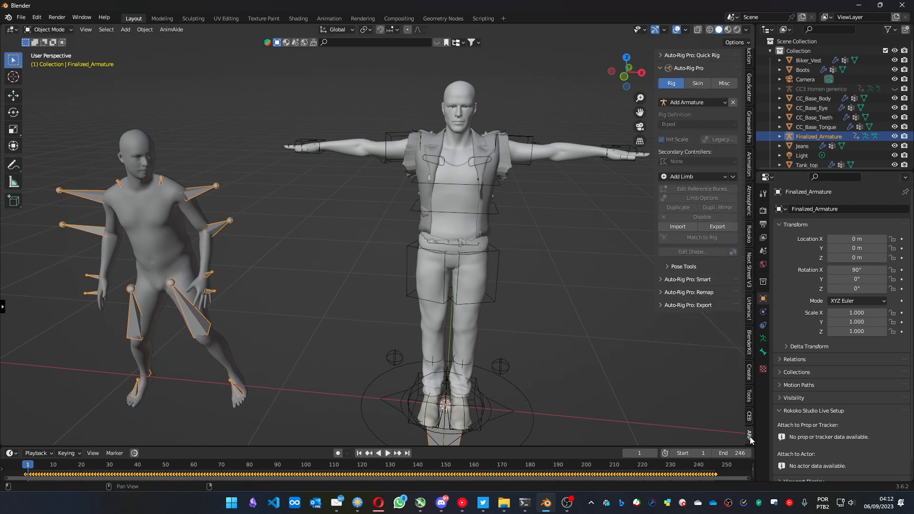
click(661, 70)
click(661, 95)
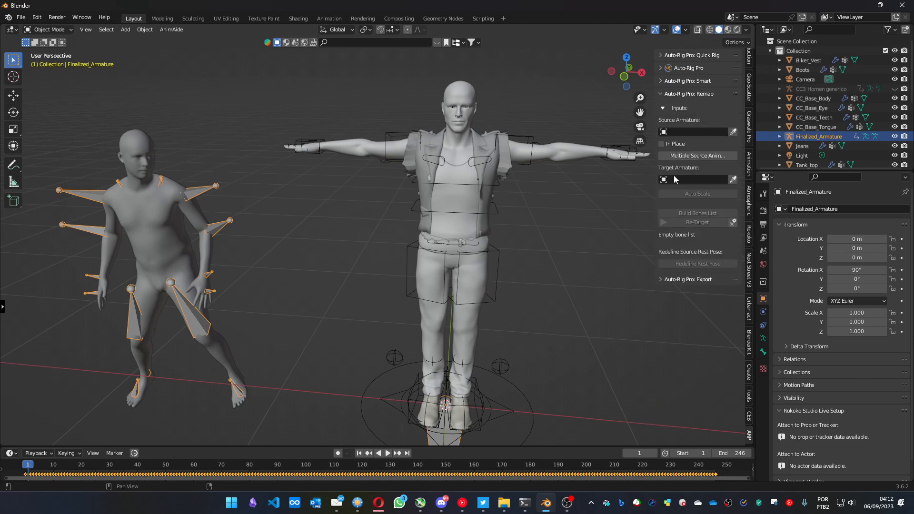
click(734, 133)
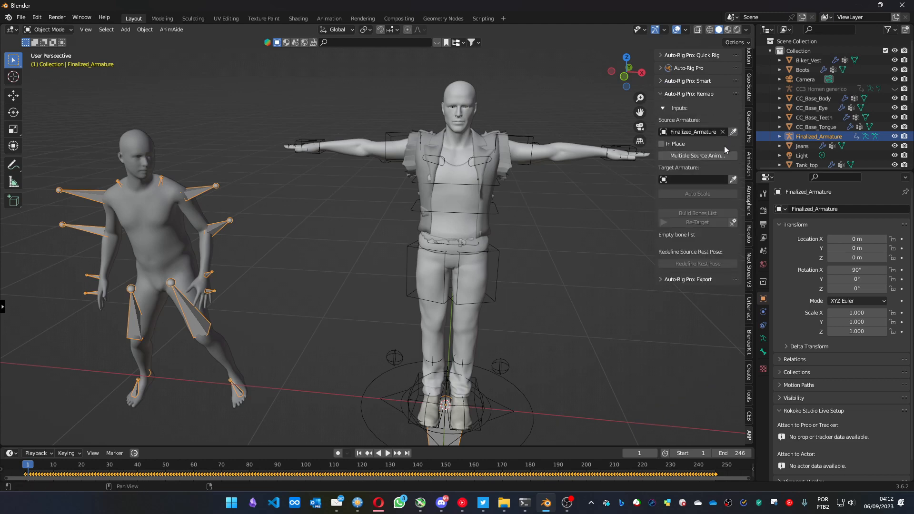
click(527, 141)
click(734, 180)
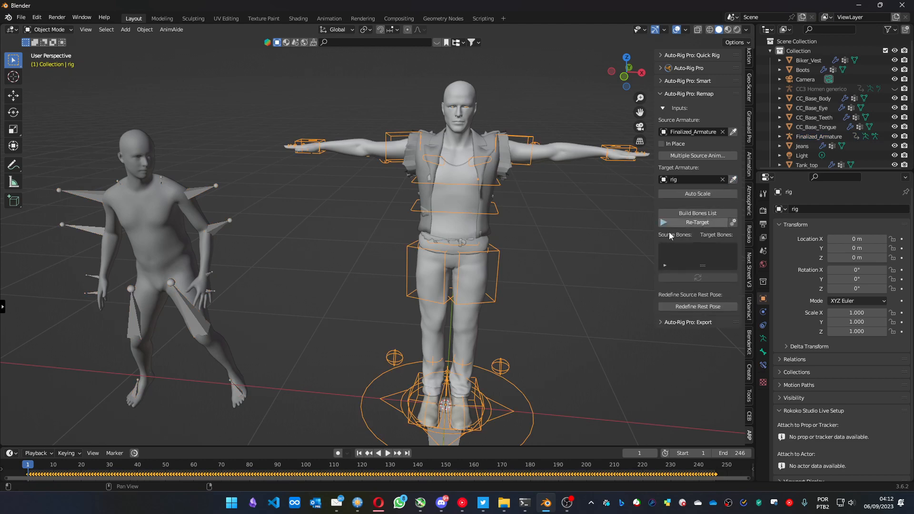
Step: Build the bones list for the remap and enlarge it until every source and target bone pair fits
click(693, 215)
drag(655, 275, 606, 273)
drag(670, 296, 660, 382)
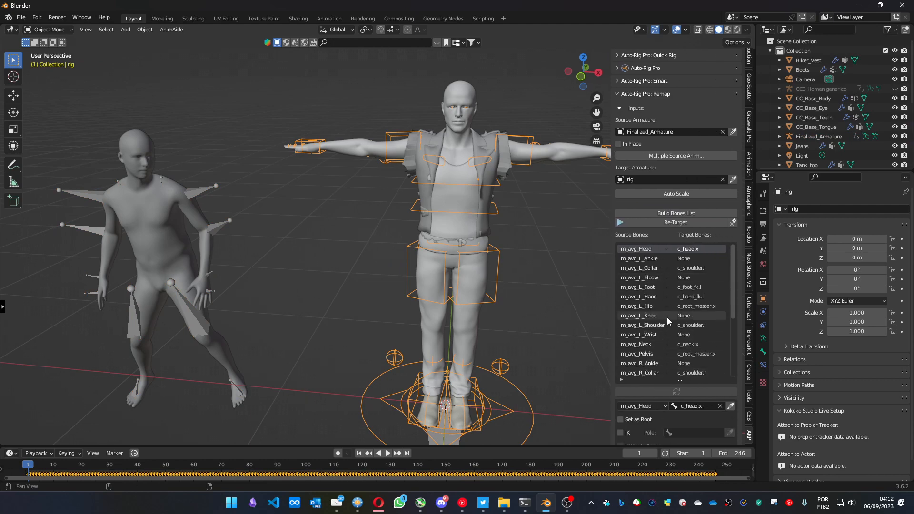
middle_drag(672, 308, 680, 188)
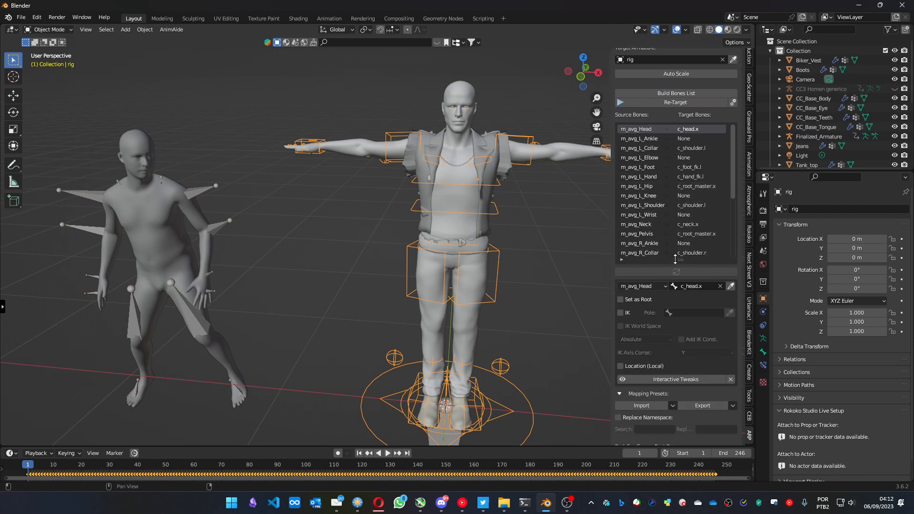
drag(675, 260, 665, 353)
middle_drag(671, 310, 673, 270)
drag(676, 316, 674, 334)
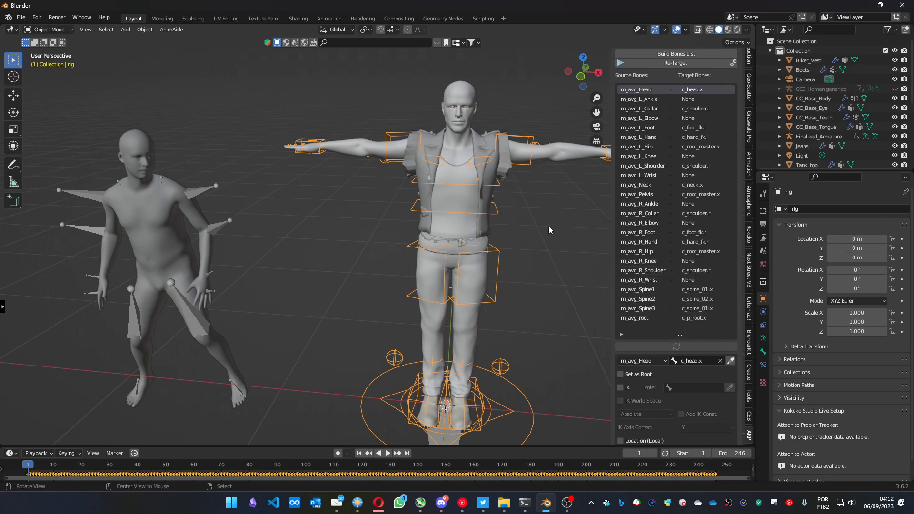
Step: Add the motion capture armature to the selection alongside the character's rig and switch both to Pose Mode
middle_drag(325, 236, 312, 245)
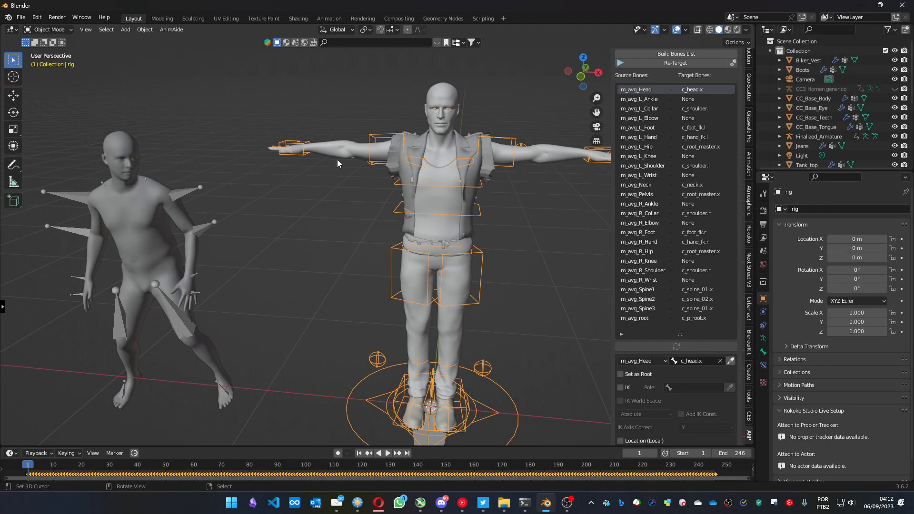
shift+click(186, 191)
click(63, 31)
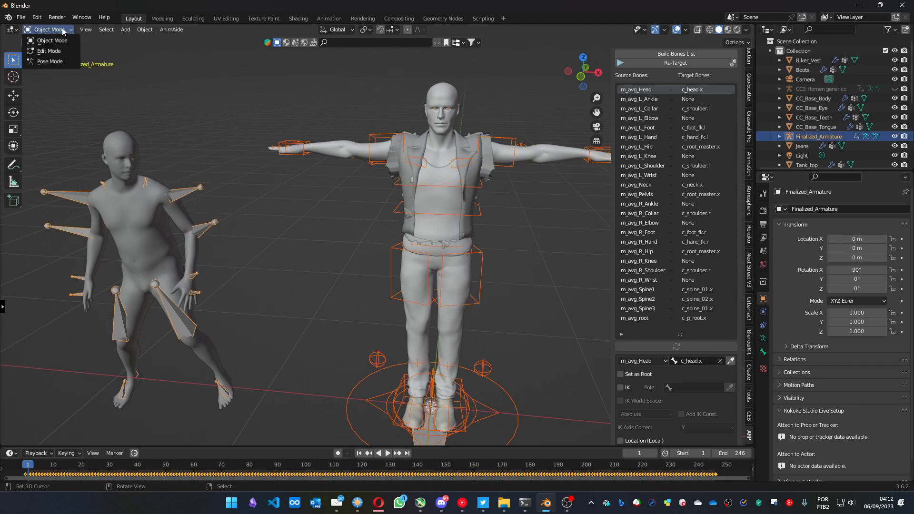
click(56, 62)
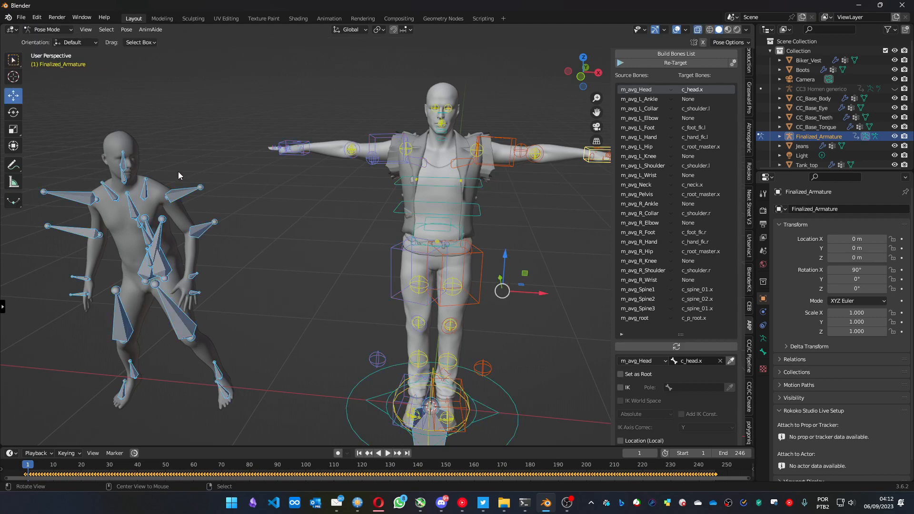
Step: Identify the head bone on both armatures, then clear and reassign c_head.x as the target for m_avg_Head
mouse_move(206, 194)
alt+mouse_down()
mouse_move(227, 209)
mouse_move(199, 207)
mouse_move(201, 194)
alt+mouse_up()
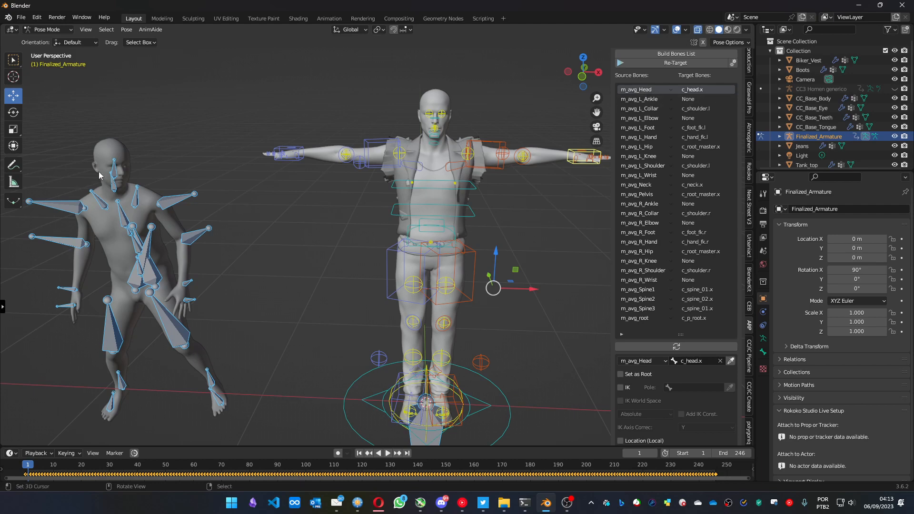
click(114, 170)
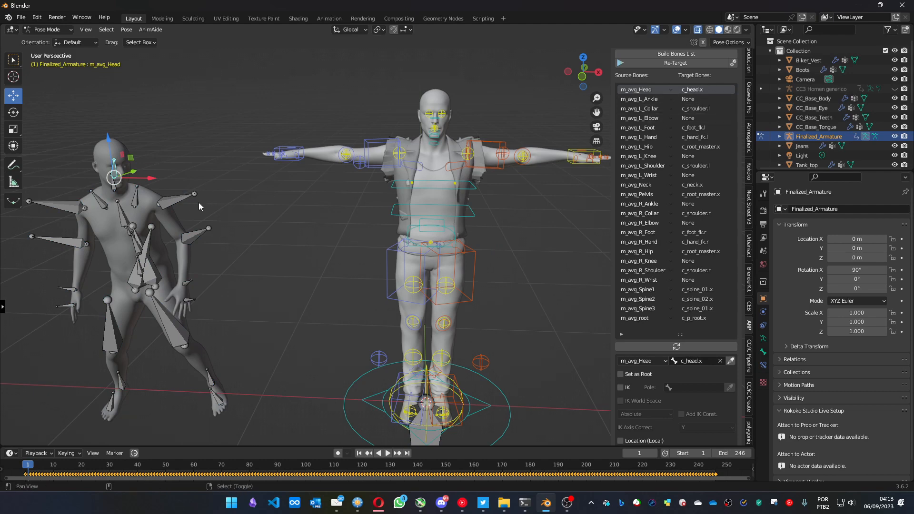
middle_drag(199, 205, 224, 194)
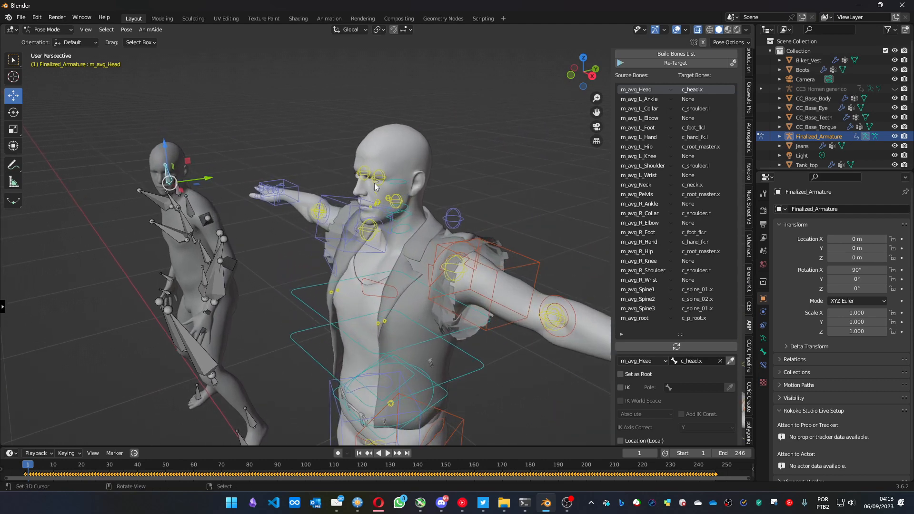
click(395, 186)
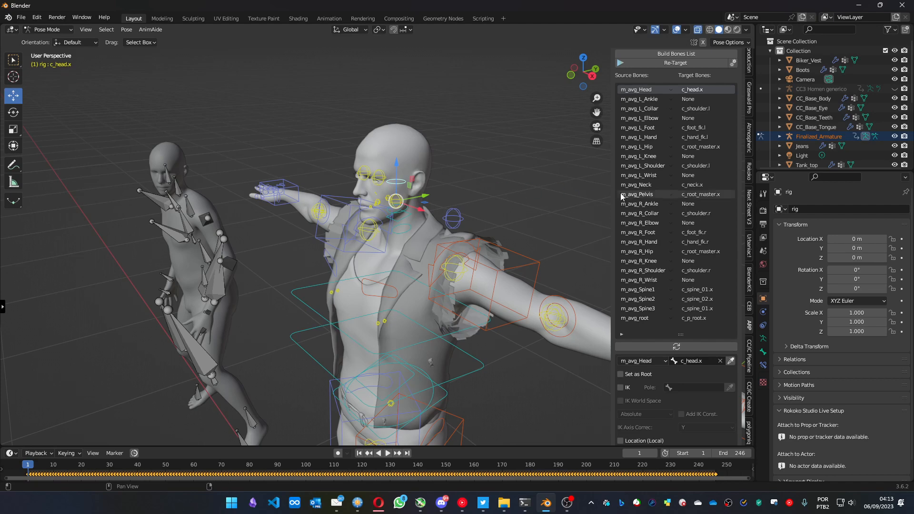
click(720, 361)
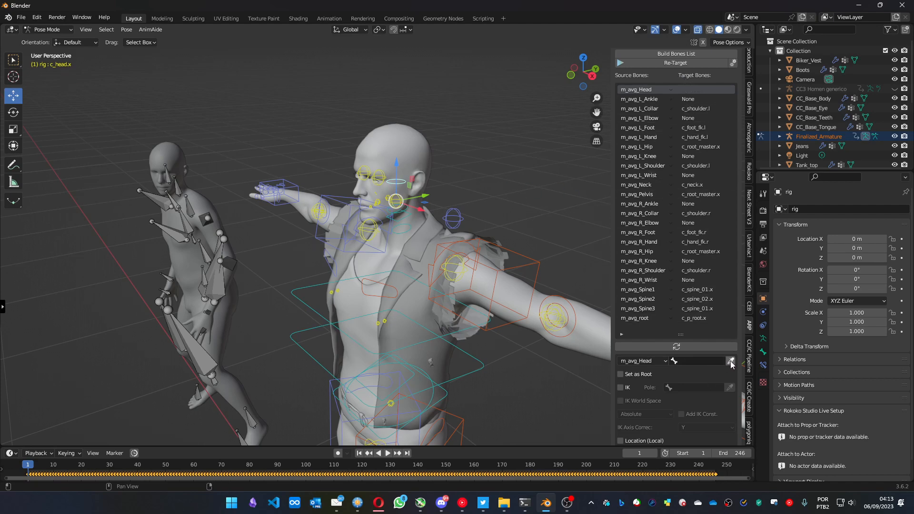
click(731, 363)
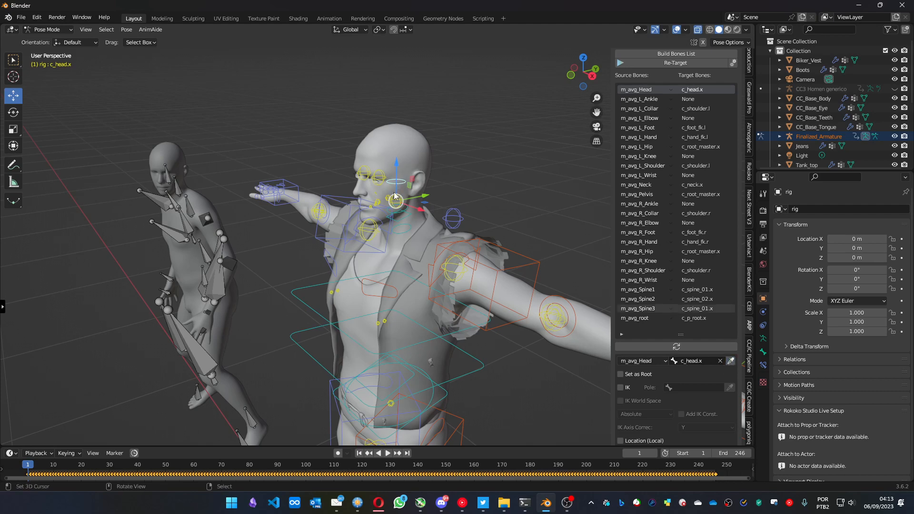
Step: Locate the source's left ankle bone and map m_avg_L_Ankle to the character's left foot IK control, c_foot_ik.l
shift+middle_drag(286, 290, 290, 264)
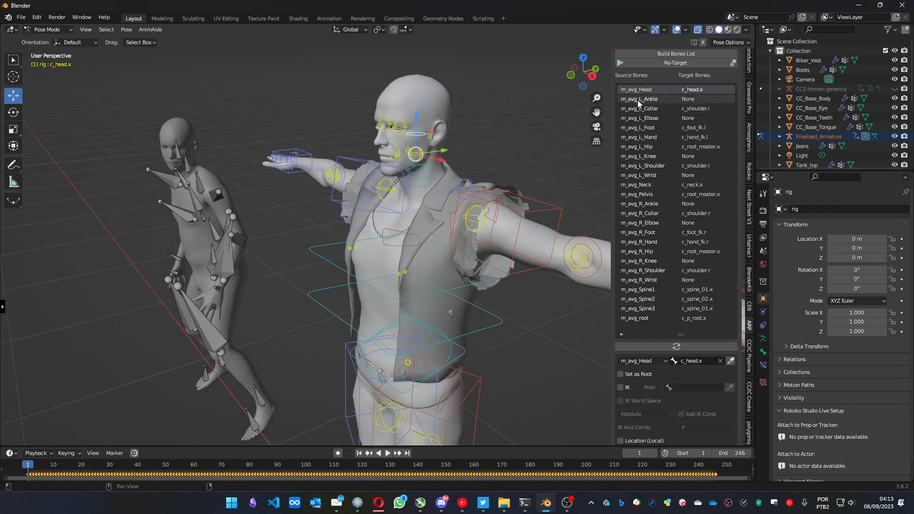
click(262, 401)
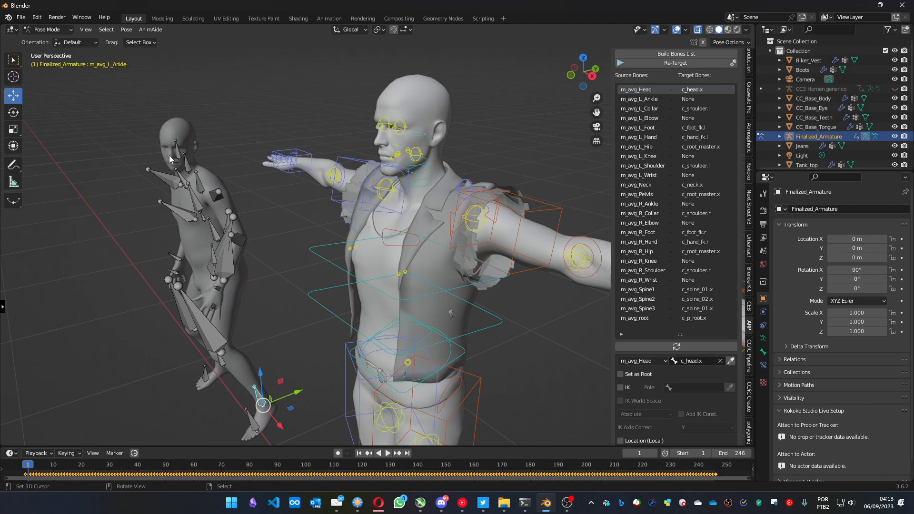
alt+shift+drag(264, 286, 240, 137)
alt+drag(254, 175, 259, 172)
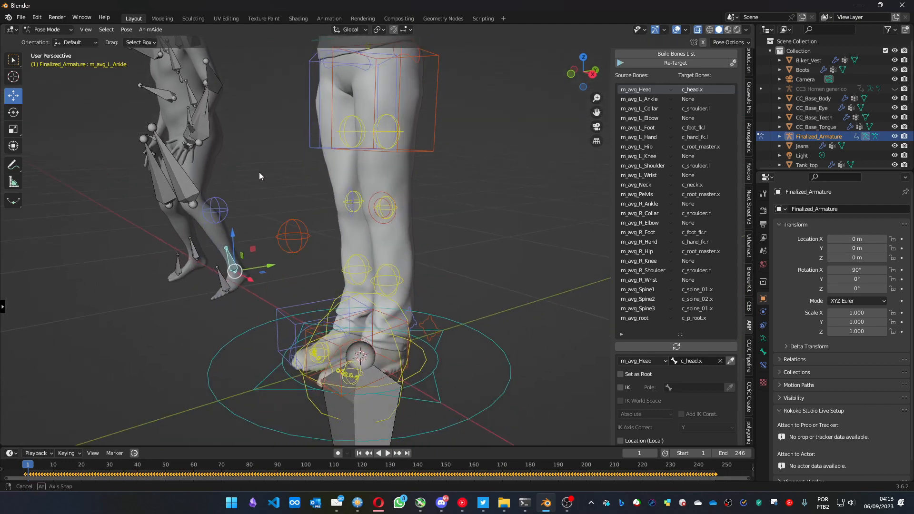
right_click(407, 371)
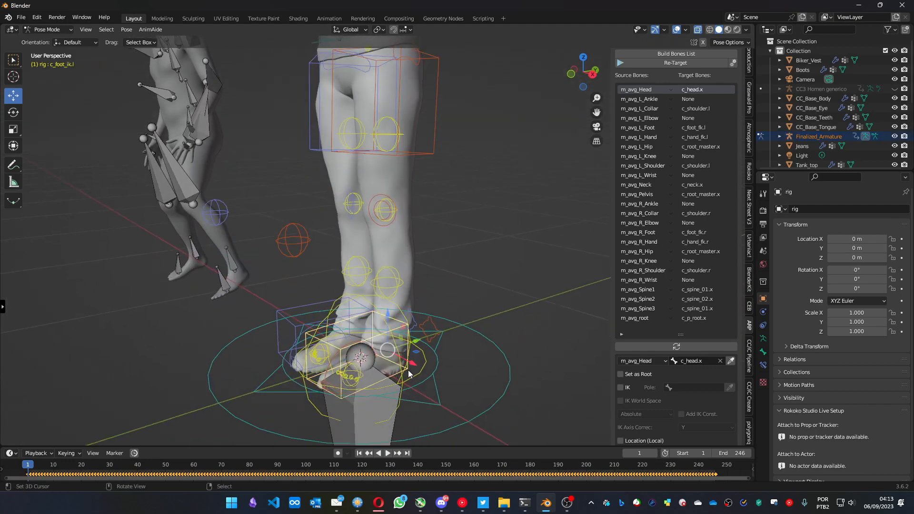
click(691, 99)
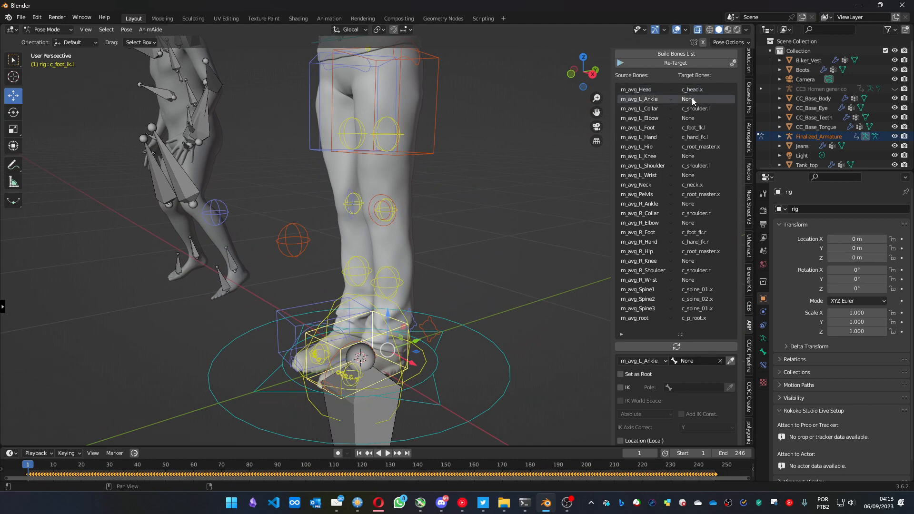
click(731, 361)
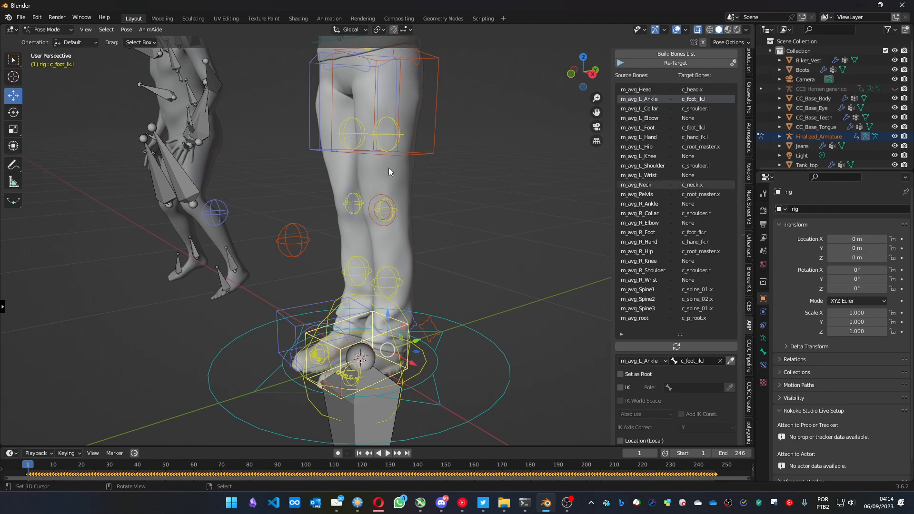
shift+middle_drag(458, 161, 450, 250)
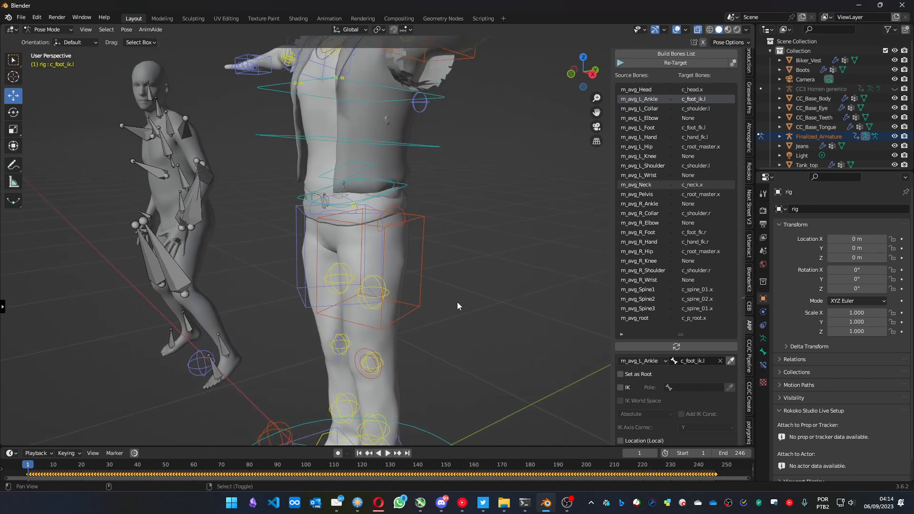
shift+middle_drag(458, 302, 476, 236)
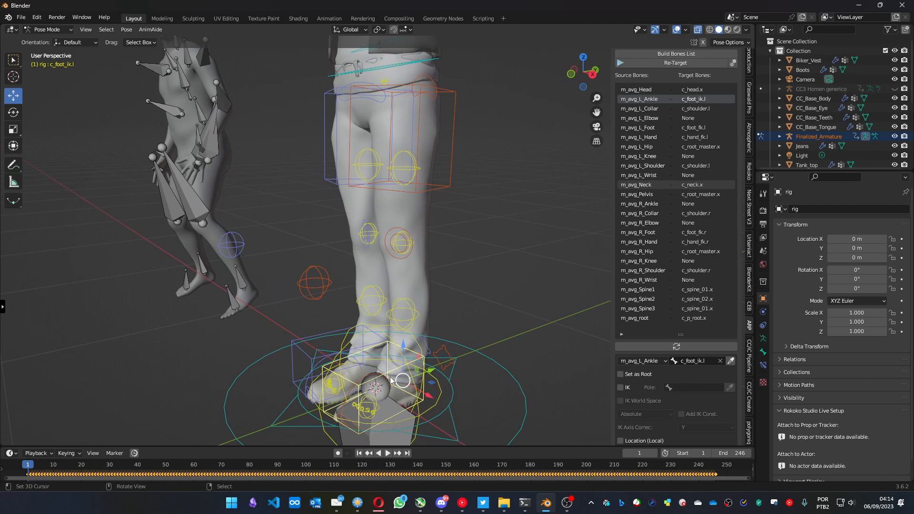
Step: Switch both of the character rig's legs to FK by snapping IK to FK from the left and right foot controls
scroll(742, 95, up, 5)
click(748, 82)
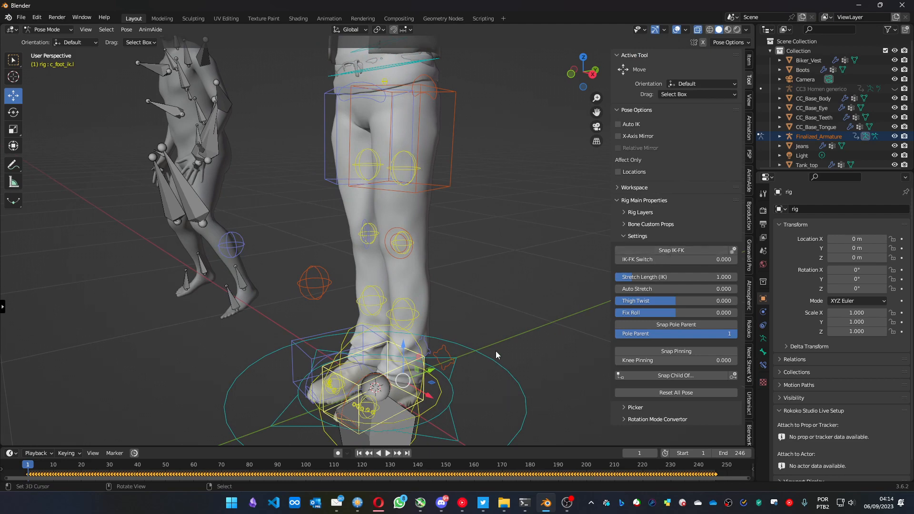
click(666, 250)
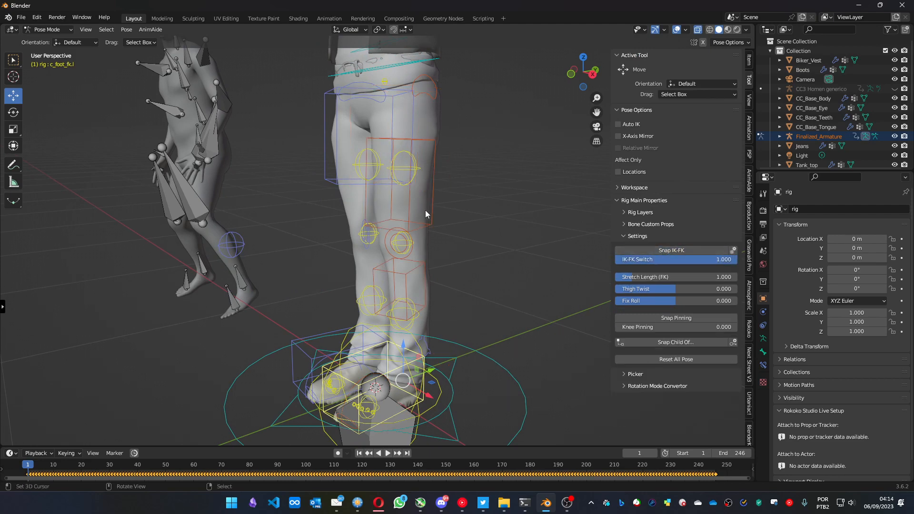
click(296, 353)
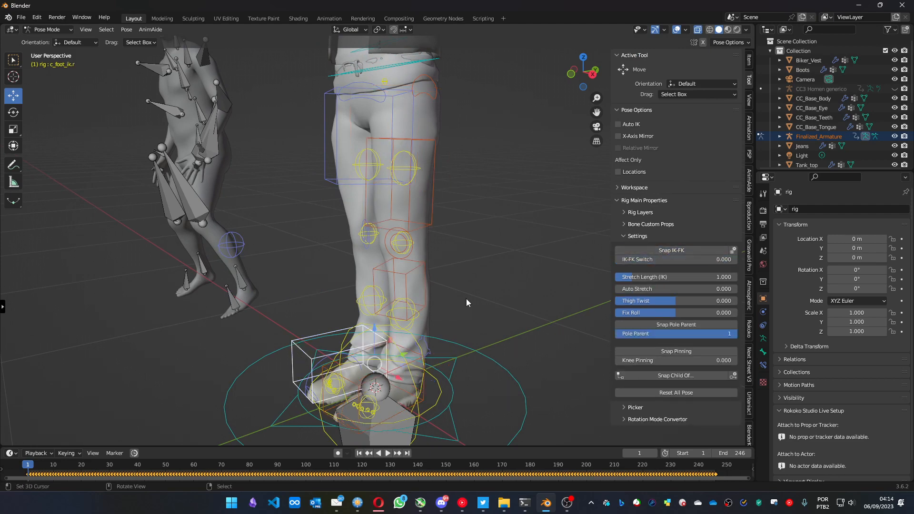
Step: Switch both of the character rig's arms to FK by snapping IK to FK from the right and left hand controls
shift+middle_drag(335, 155, 336, 313)
click(322, 175)
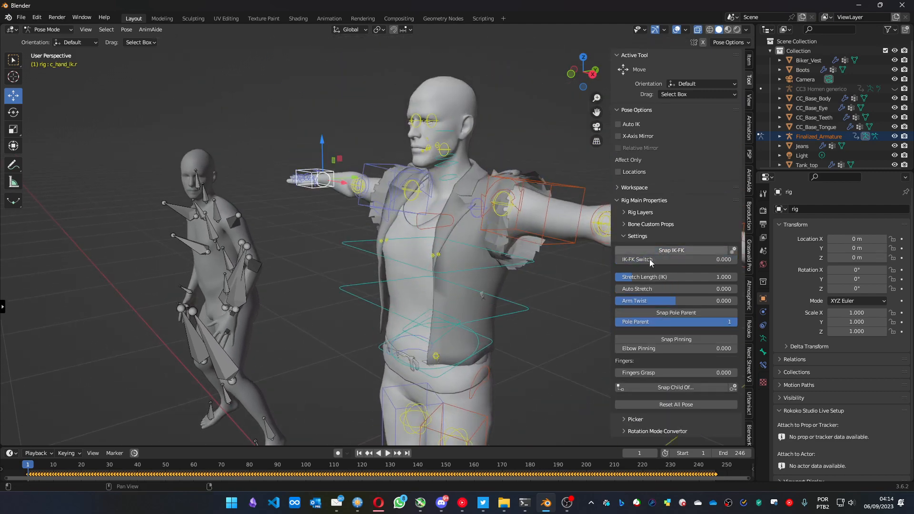
shift+middle_drag(420, 252, 298, 244)
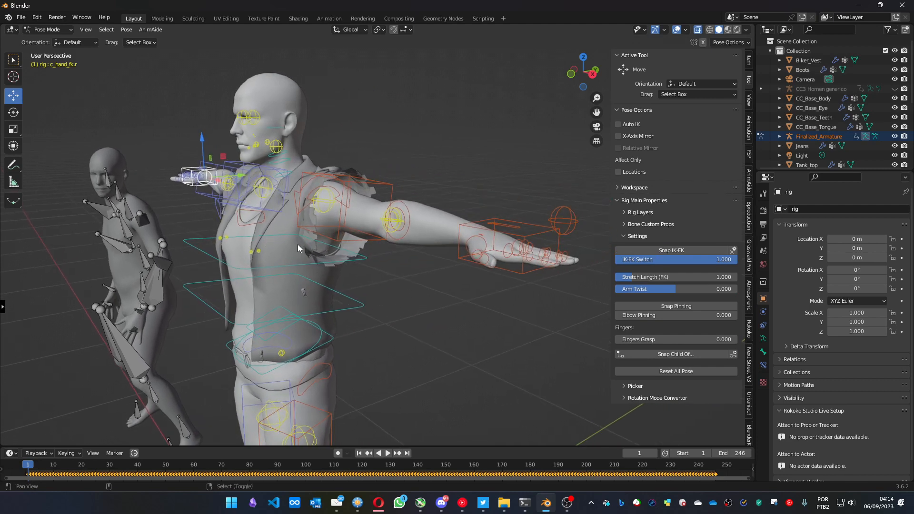
click(545, 230)
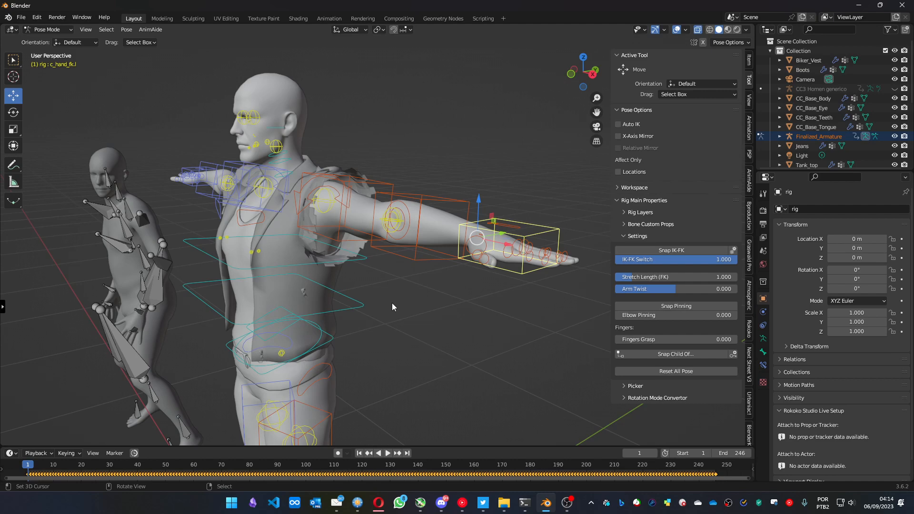
Step: Return to the Remap bones list and reassign m_avg_L_Ankle to the left foot FK control, c_foot_fk.l
mouse_move(388, 317)
middle_down()
mouse_move(429, 281)
mouse_move(420, 301)
mouse_move(437, 242)
middle_up()
scroll(416, 308, down, 1)
shift+middle_drag(438, 276, 439, 210)
scroll(439, 256, up, 1)
scroll(439, 257, up, 1)
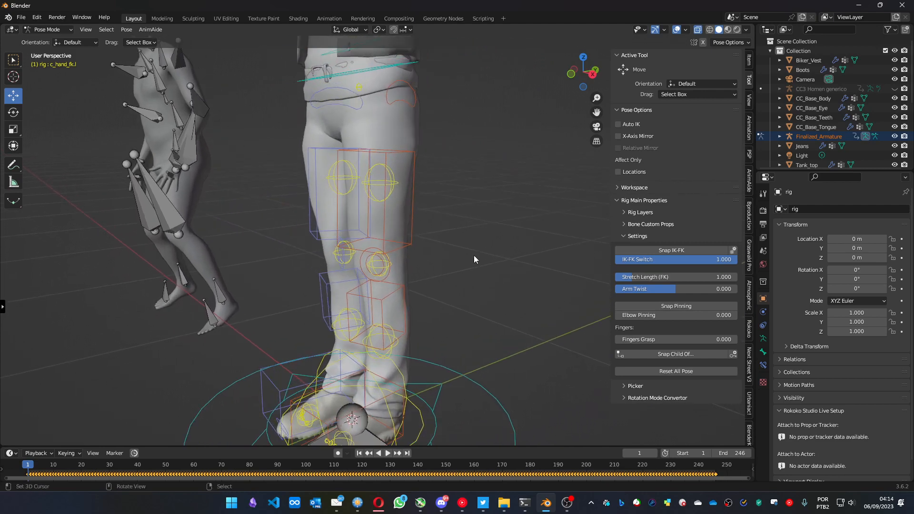
scroll(751, 373, down, 2)
scroll(750, 373, down, 3)
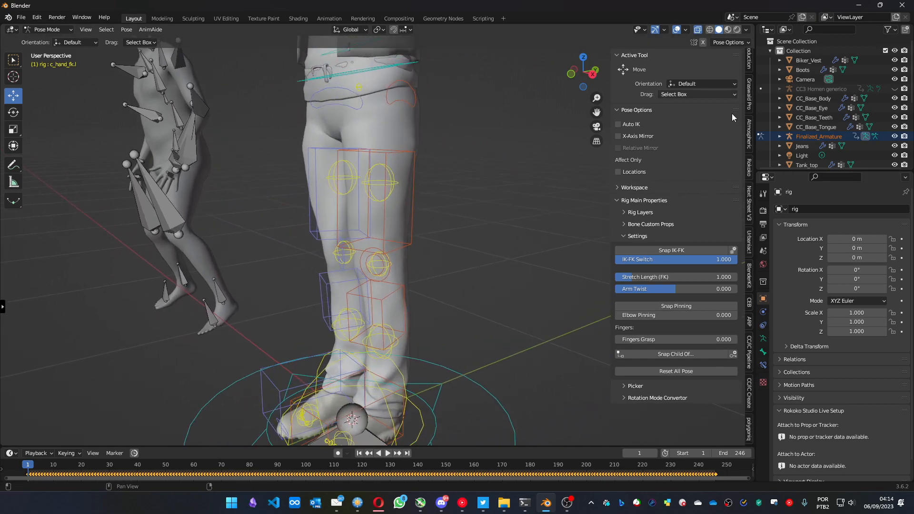
click(750, 322)
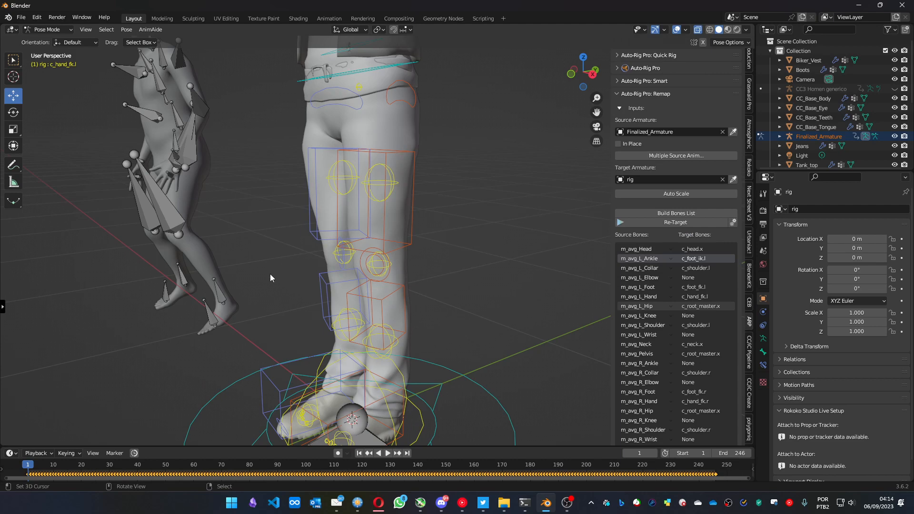
shift+middle_drag(269, 290, 290, 214)
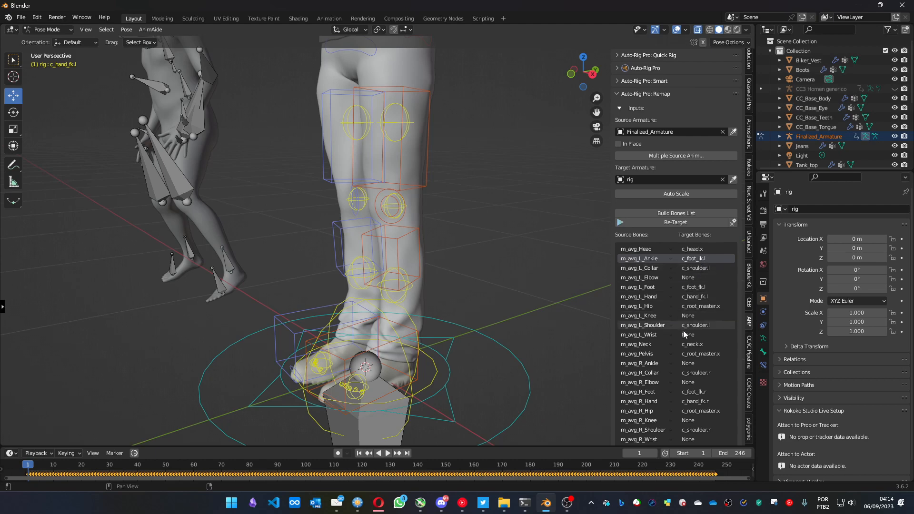
scroll(689, 187, down, 5)
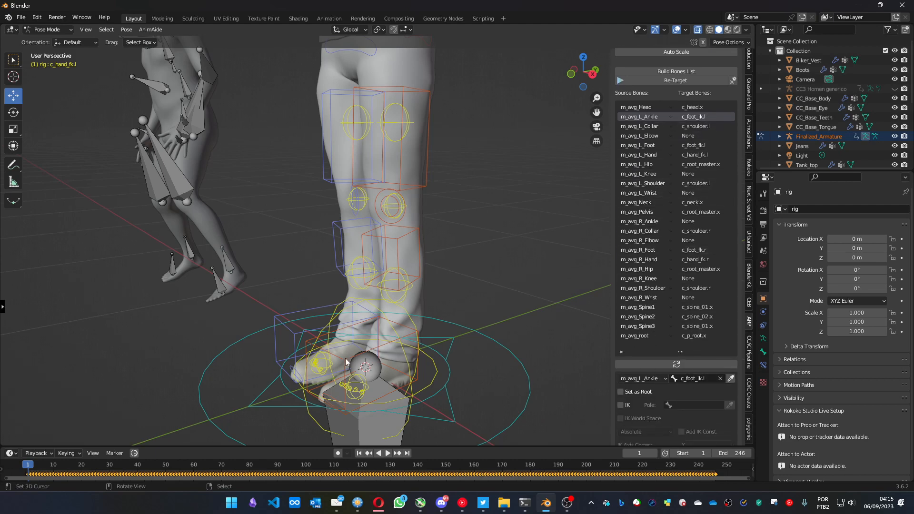
click(416, 380)
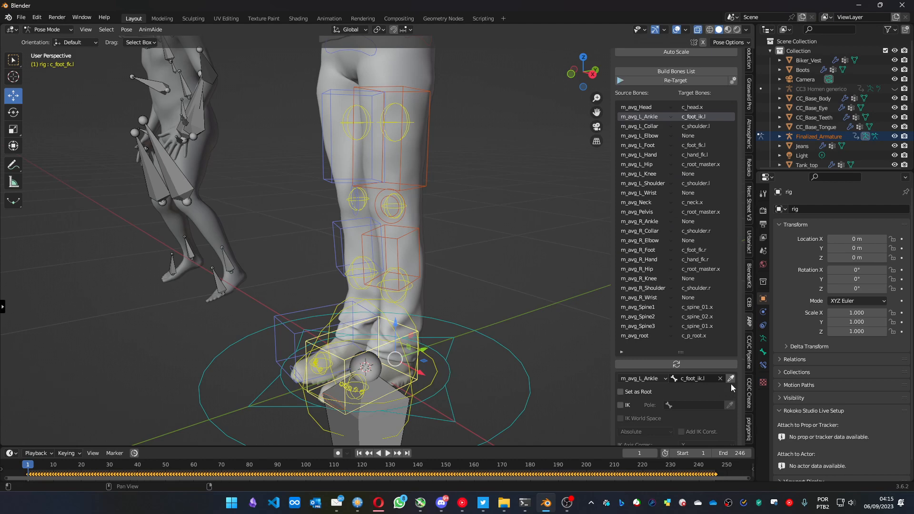
click(731, 380)
Step: Check the m_avg_L_Collar pairing by identifying the source's left collar bone and the character rig's left shoulder control
click(692, 126)
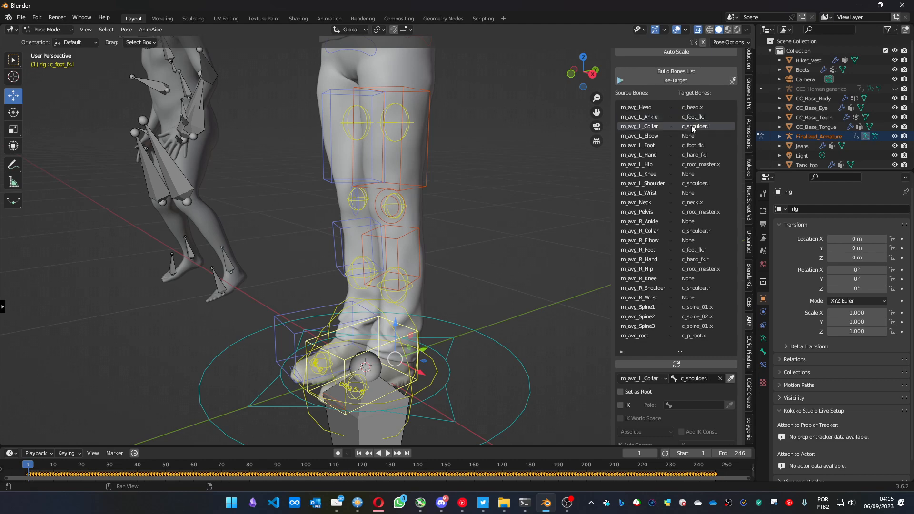
shift+middle_drag(251, 190, 190, 253)
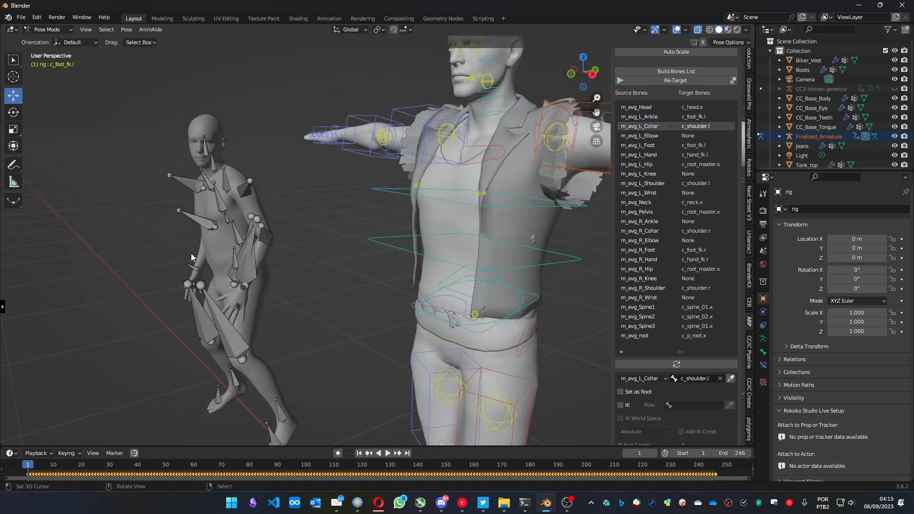
click(219, 186)
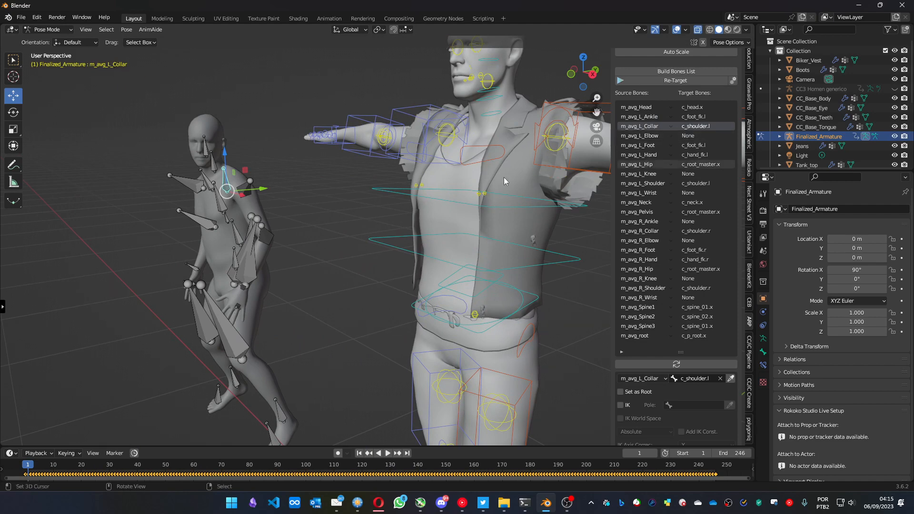
middle_drag(504, 177, 450, 185)
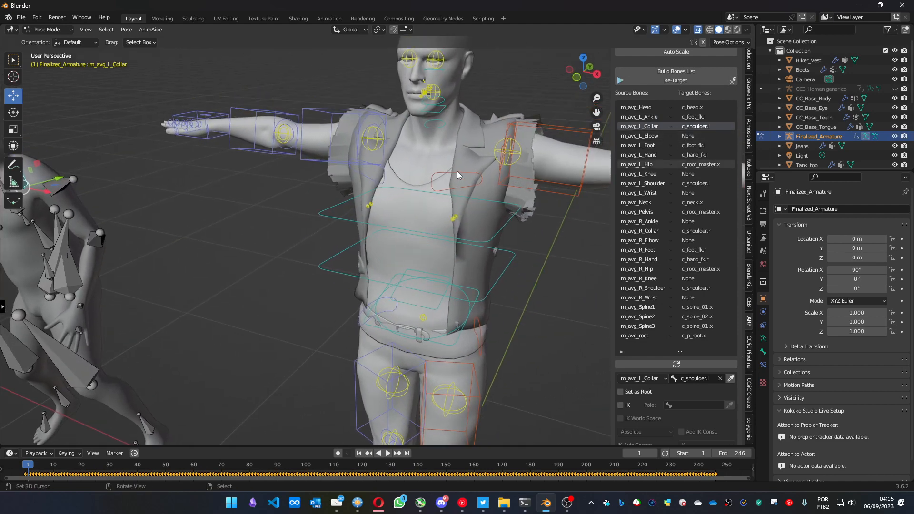
click(457, 173)
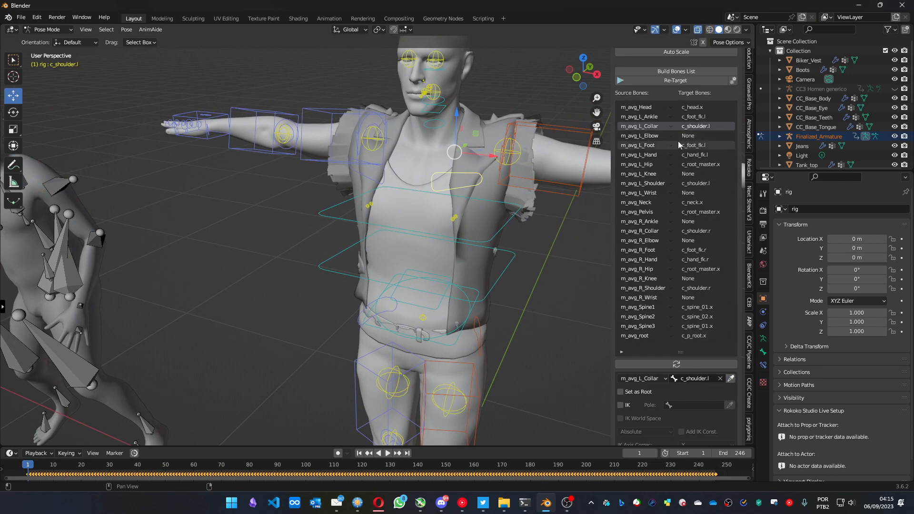
Step: Locate the source's left elbow bone and map m_avg_L_Elbow to the character's left forearm FK control, c_forearm_fk.l
click(654, 136)
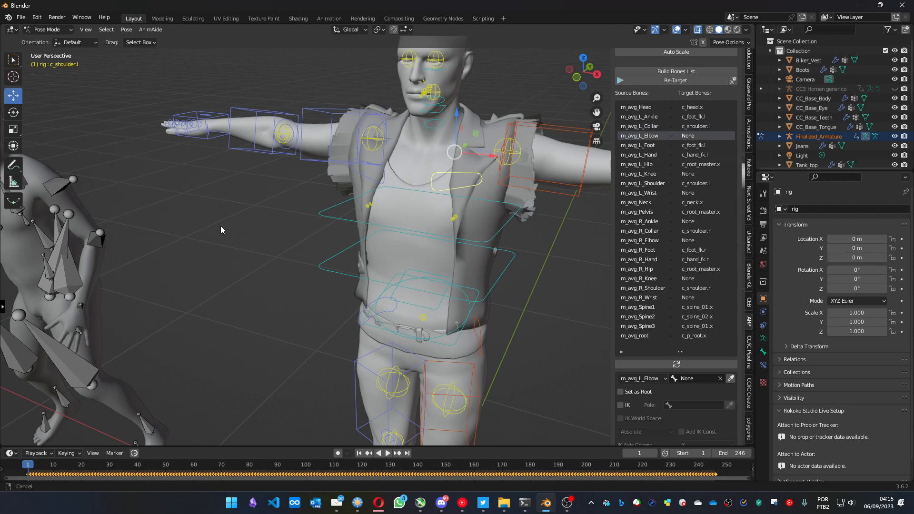
shift+middle_drag(123, 258, 216, 263)
right_click(174, 244)
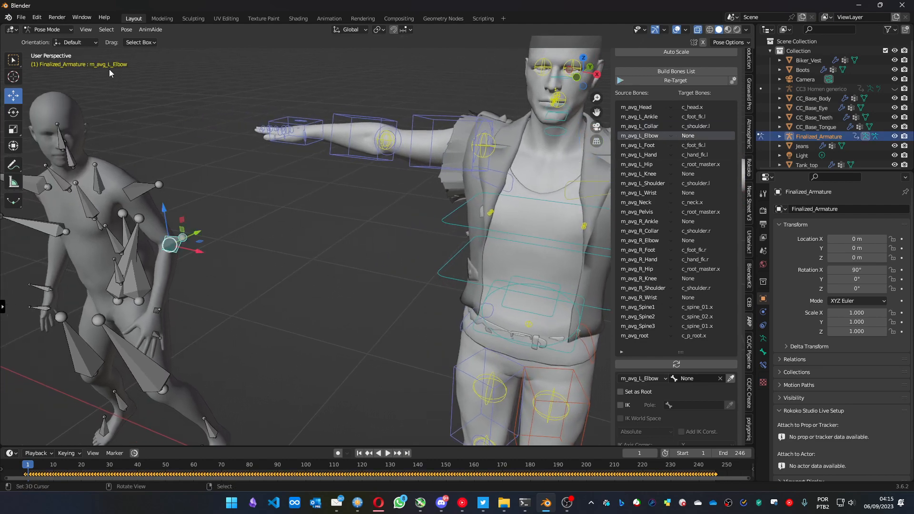
shift+middle_drag(236, 262, 153, 271)
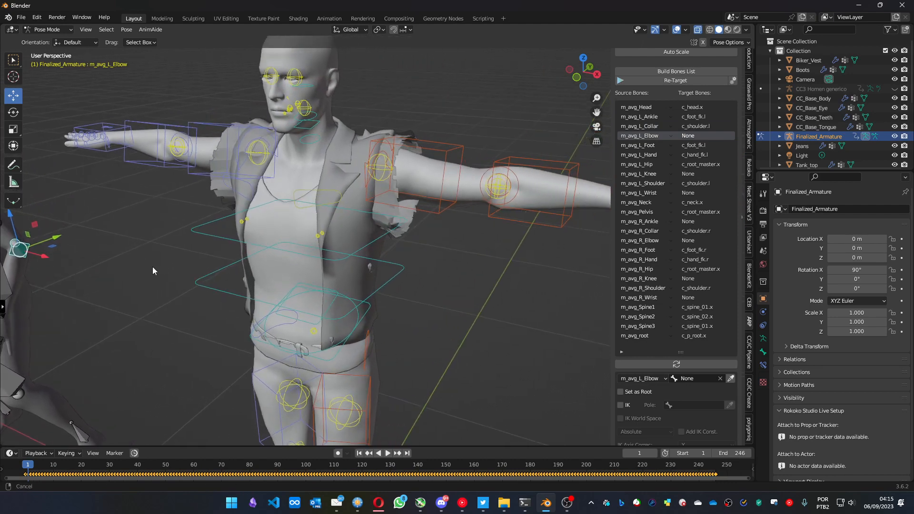
right_click(532, 160)
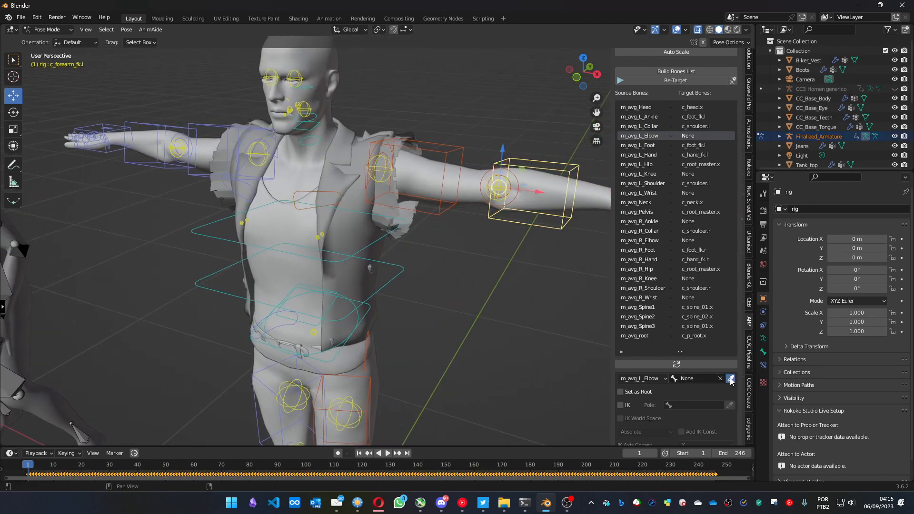
click(731, 379)
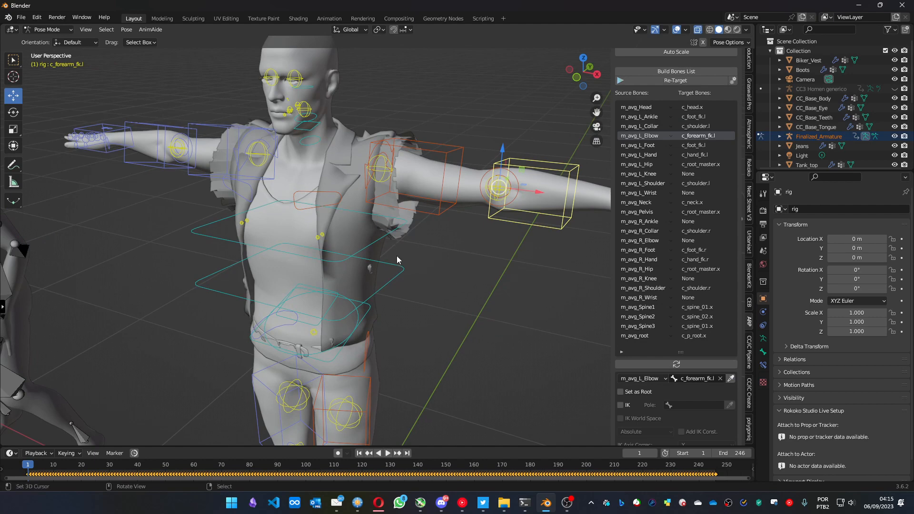
Step: Identify the source's left foot bone and map m_avg_L_Foot to the character's left toes FK control, c_toes_fk.l
click(705, 145)
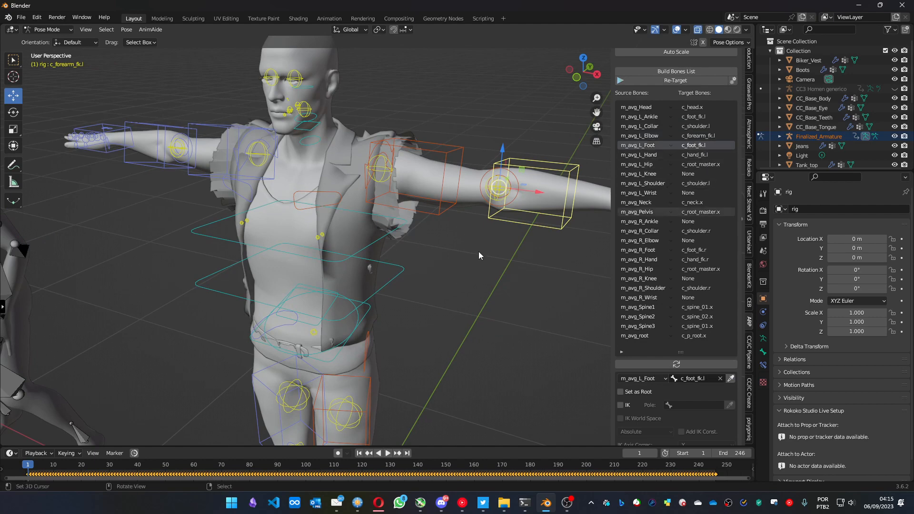
shift+middle_drag(172, 273, 334, 111)
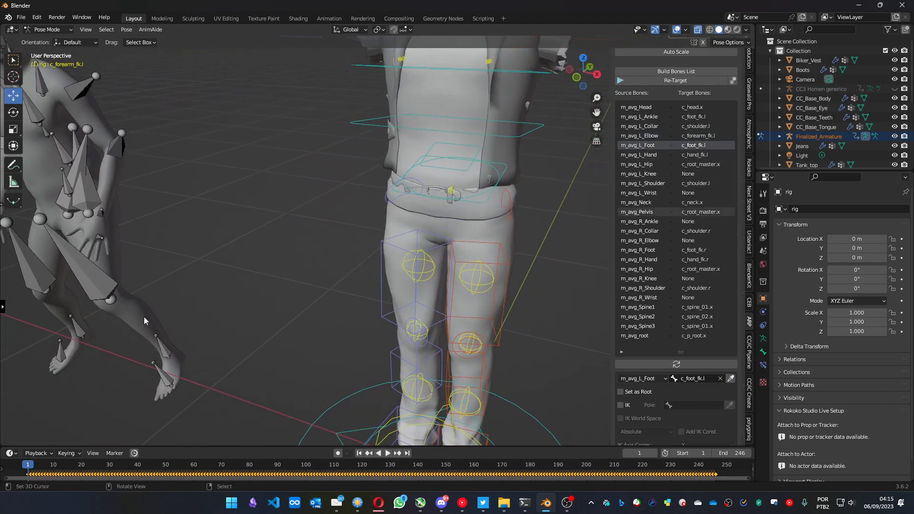
click(162, 344)
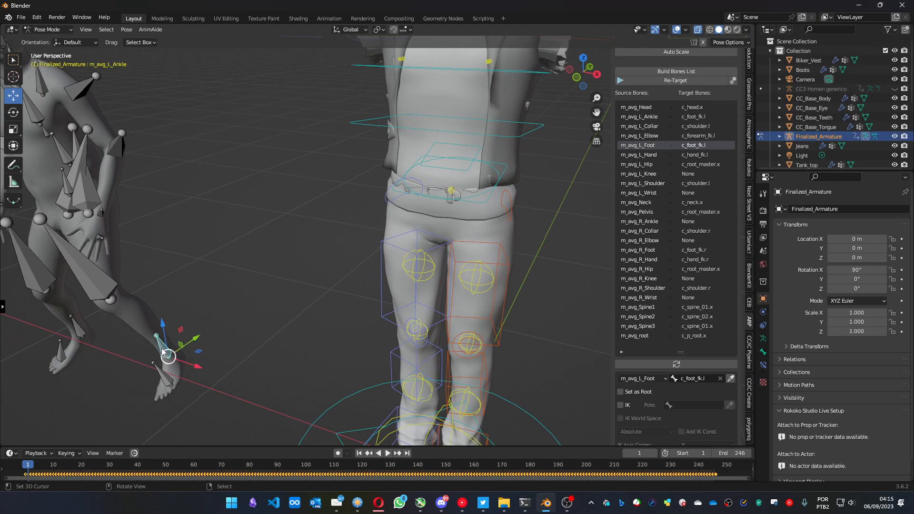
click(166, 376)
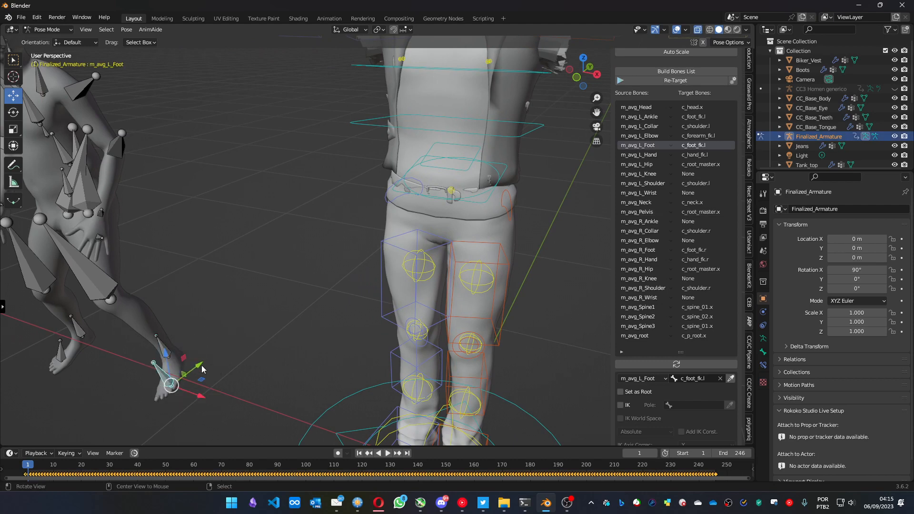
alt+drag(202, 368, 219, 326)
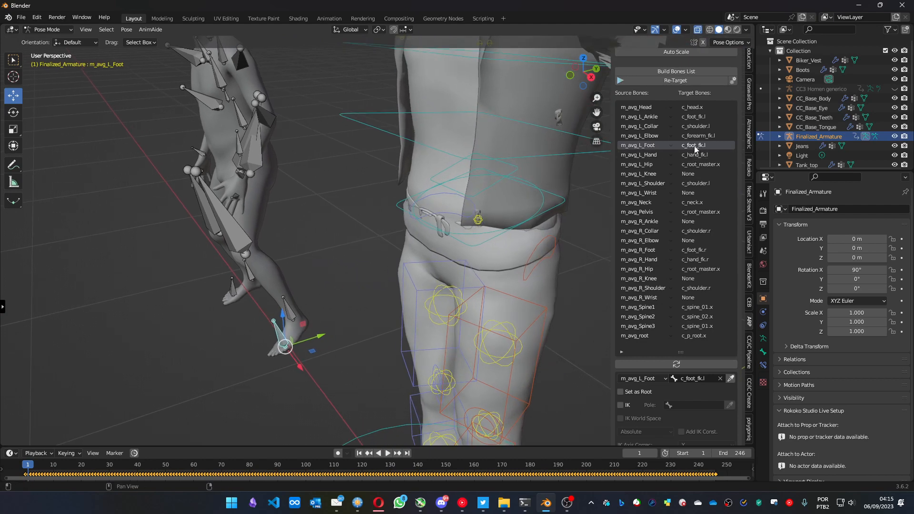
alt+shift+drag(334, 282, 342, 164)
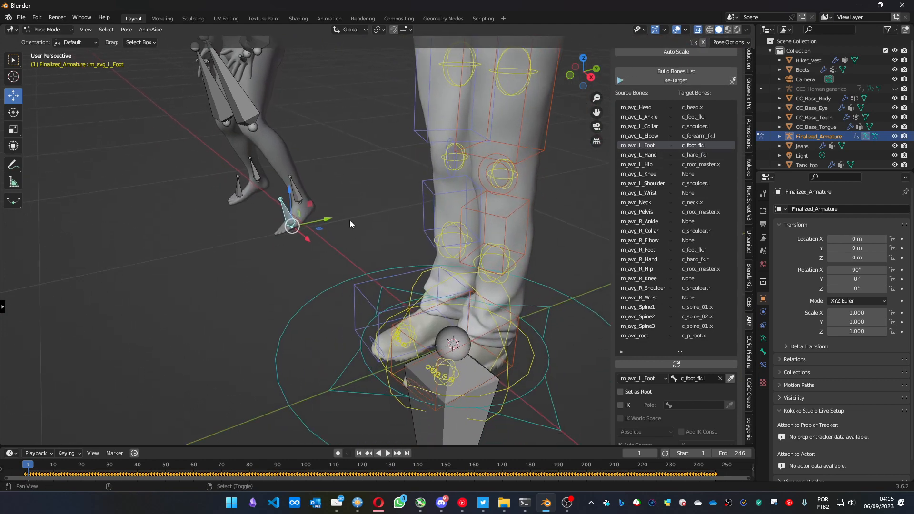
alt+shift+drag(350, 221, 371, 265)
click(412, 350)
alt+drag(413, 350, 547, 368)
click(731, 379)
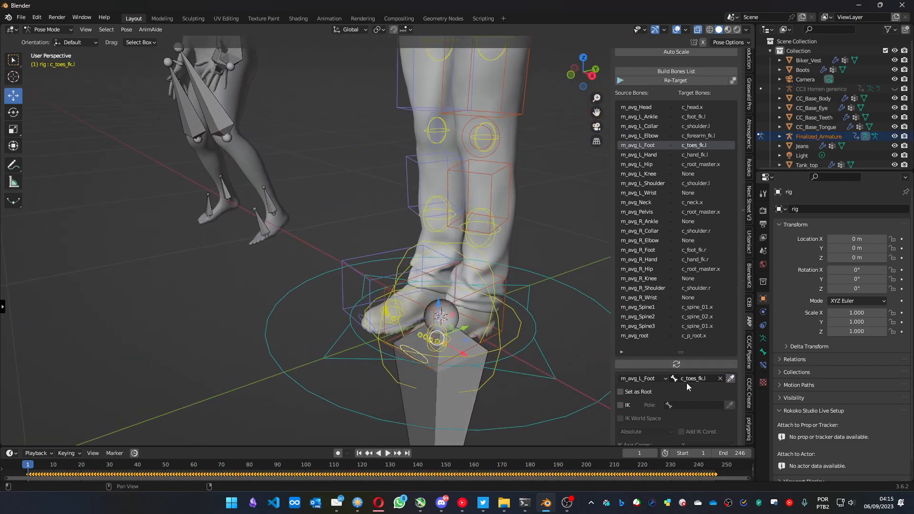
Step: Locate the source's left hand bone and clear the target assigned to m_avg_L_Hand in the bones list
alt+drag(233, 204, 327, 212)
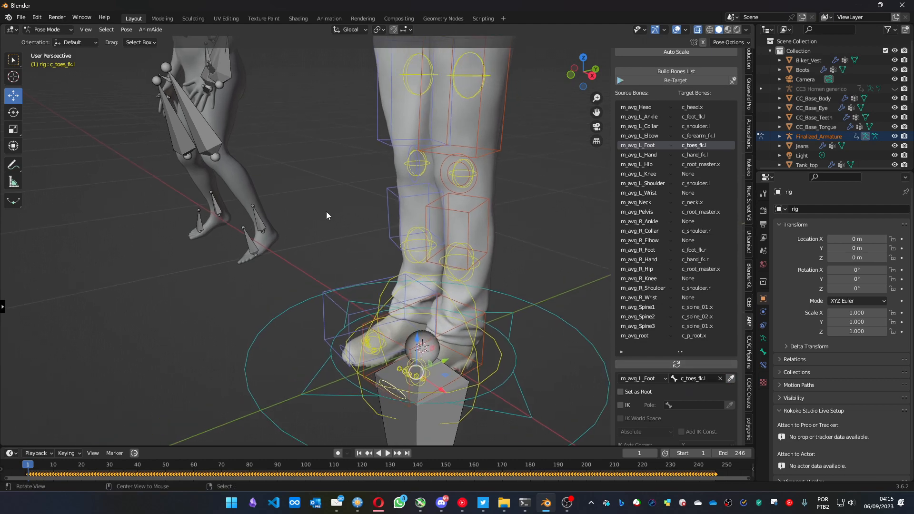
click(641, 156)
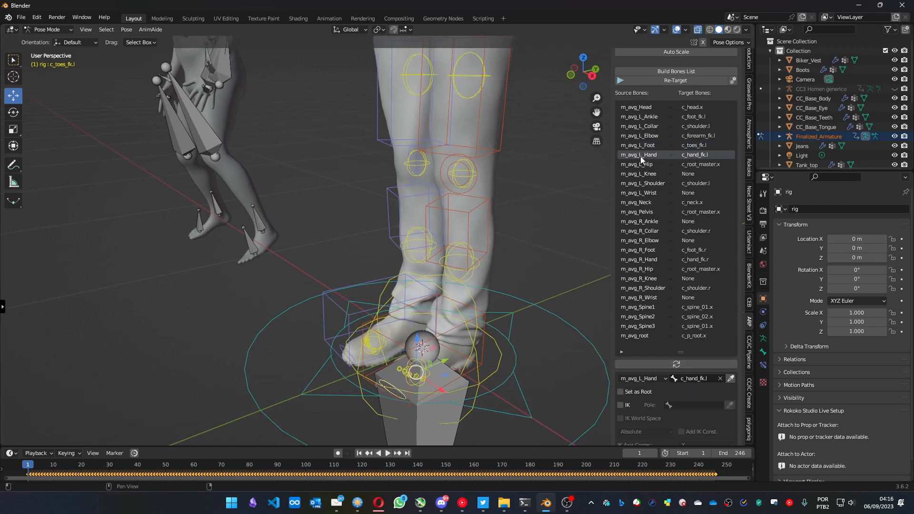
middle_drag(165, 136, 318, 211)
click(232, 172)
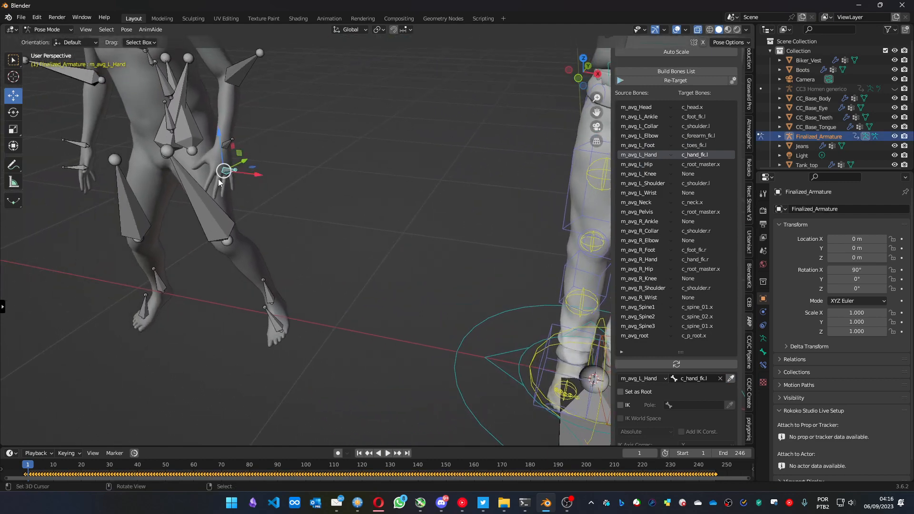
middle_drag(224, 183, 286, 188)
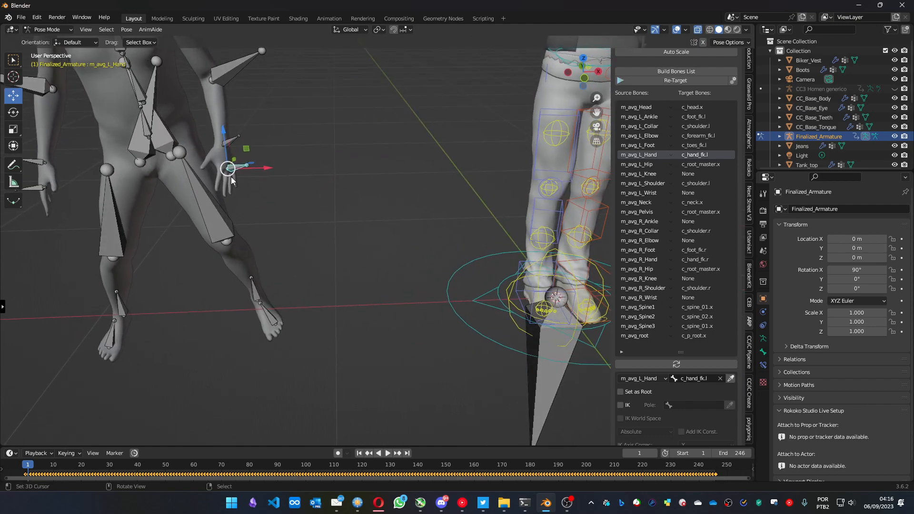
middle_drag(395, 99, 342, 318)
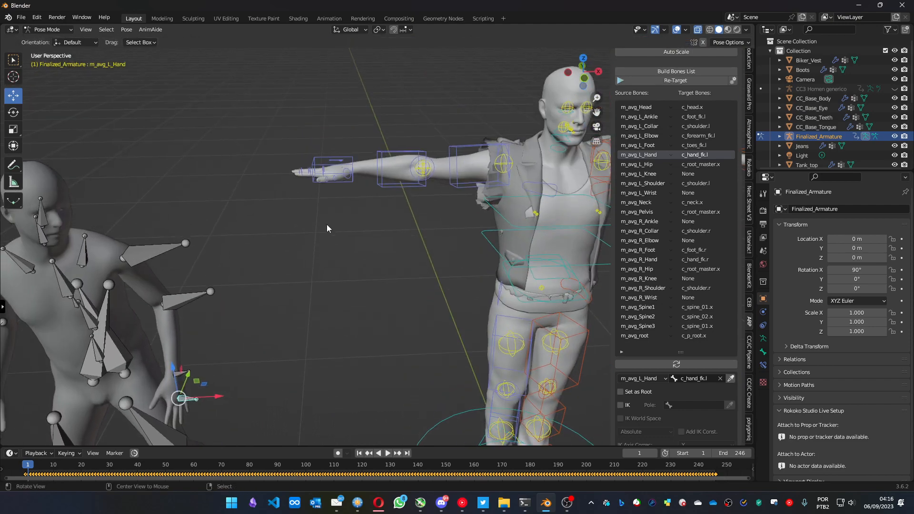
mouse_move(326, 224)
middle_down()
mouse_move(329, 259)
mouse_move(331, 227)
middle_up()
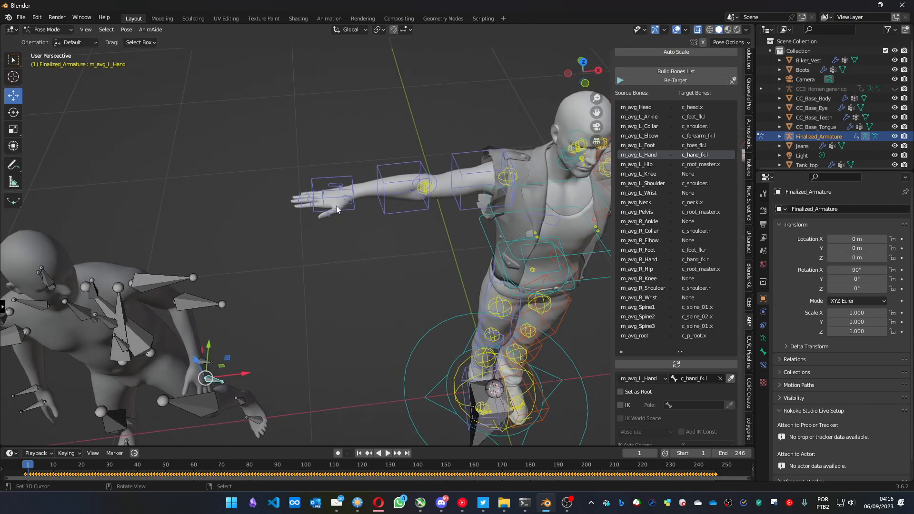
middle_drag(374, 264, 339, 244)
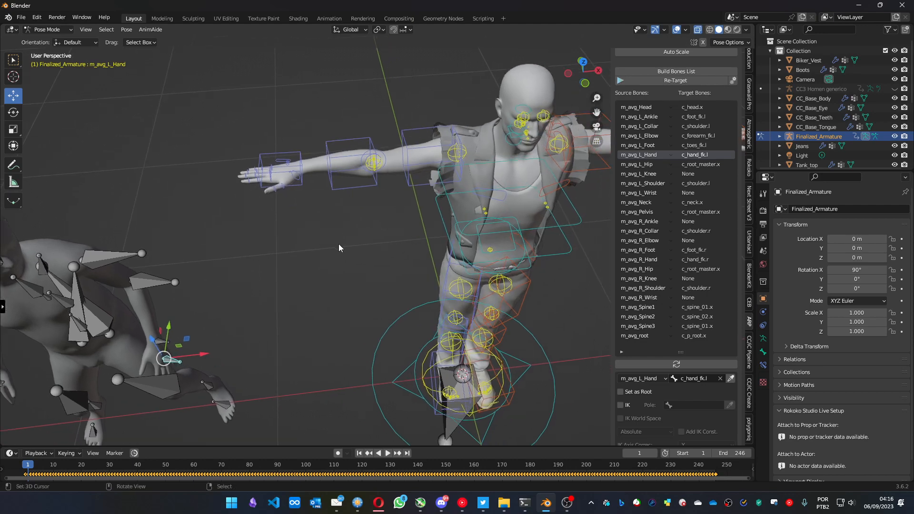
click(721, 379)
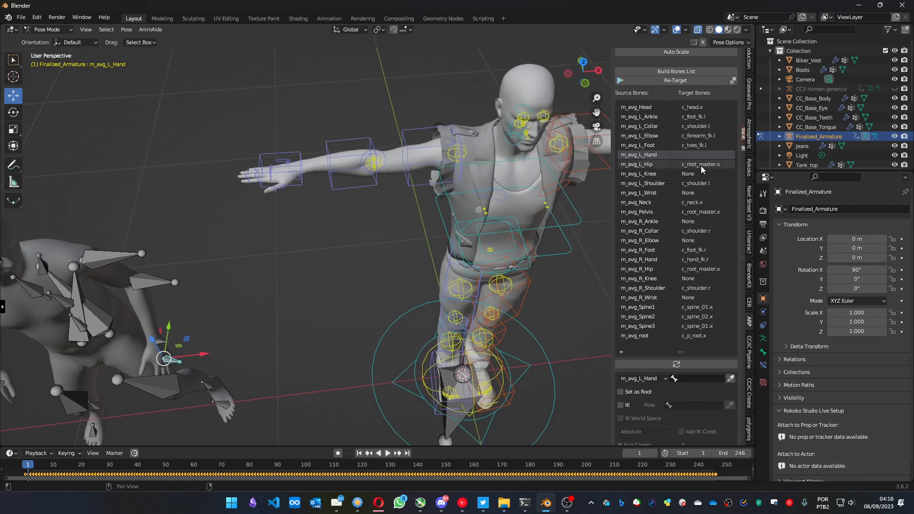
Step: Identify the source's left hip bone and remap m_avg_L_Hip to the character's left thigh FK control, c_thigh_fk.l
middle_drag(296, 256, 103, 298)
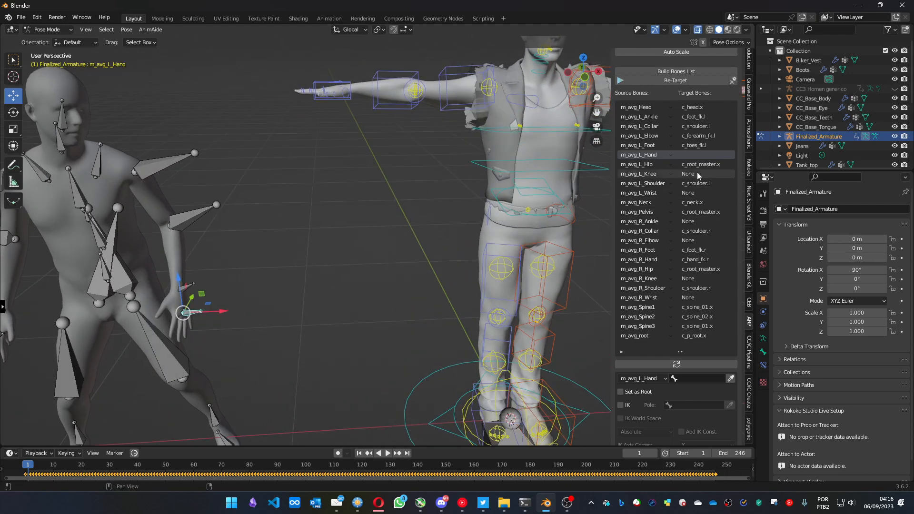
click(129, 278)
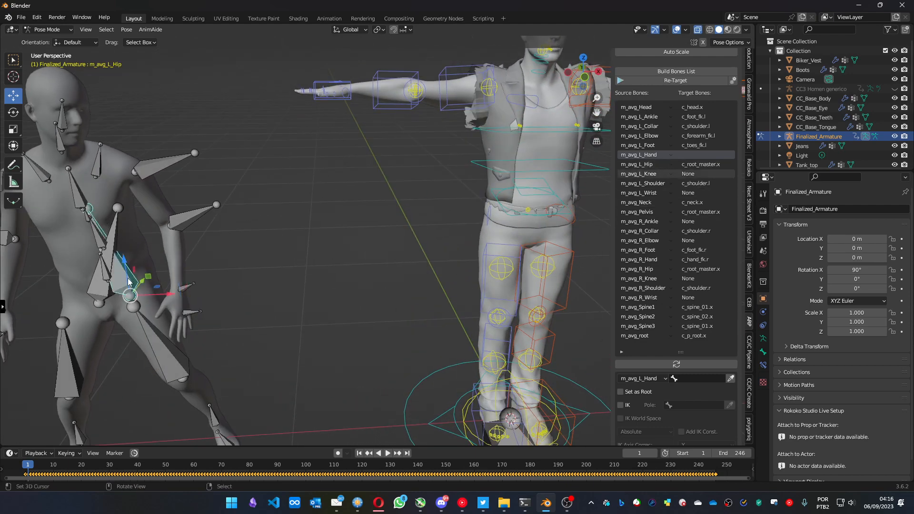
shift+middle_drag(246, 249, 177, 228)
click(504, 253)
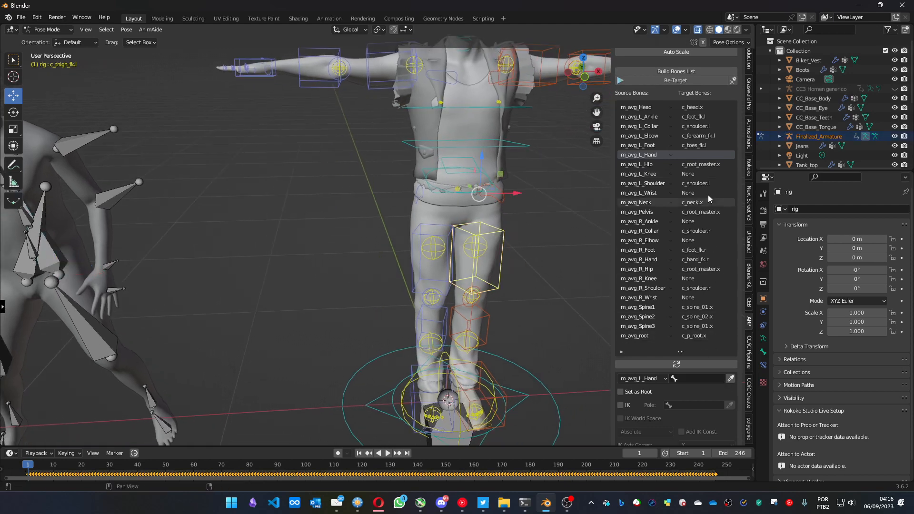
click(719, 164)
click(711, 366)
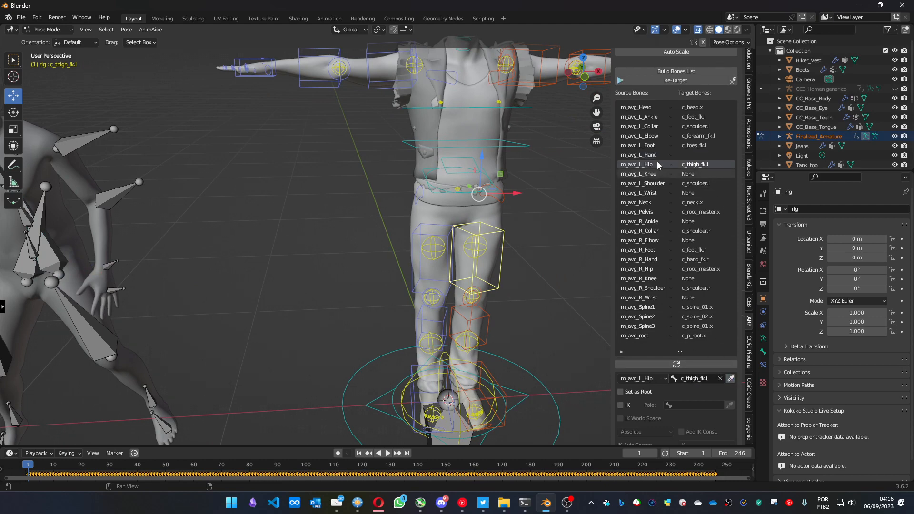
Step: Locate the source's left knee bone and map m_avg_L_Knee to the character's left lower-leg FK control, c_leg_fk.l
click(704, 175)
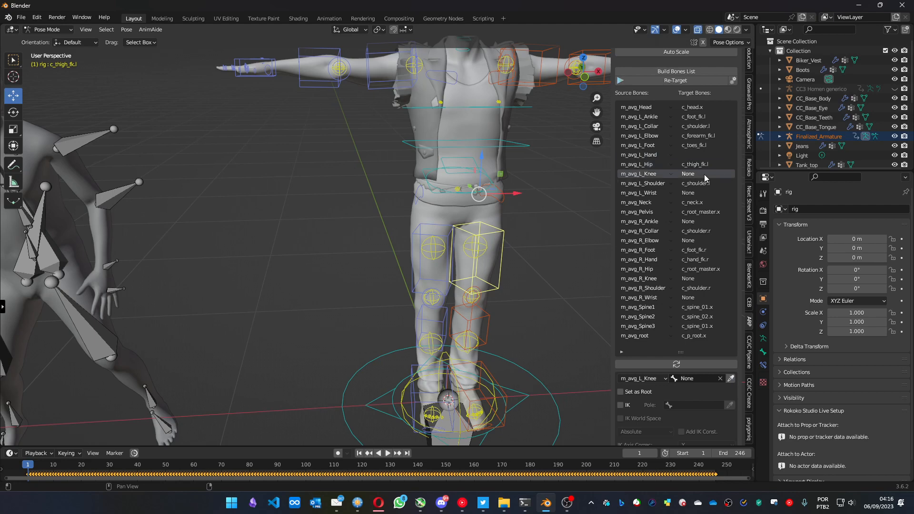
click(108, 333)
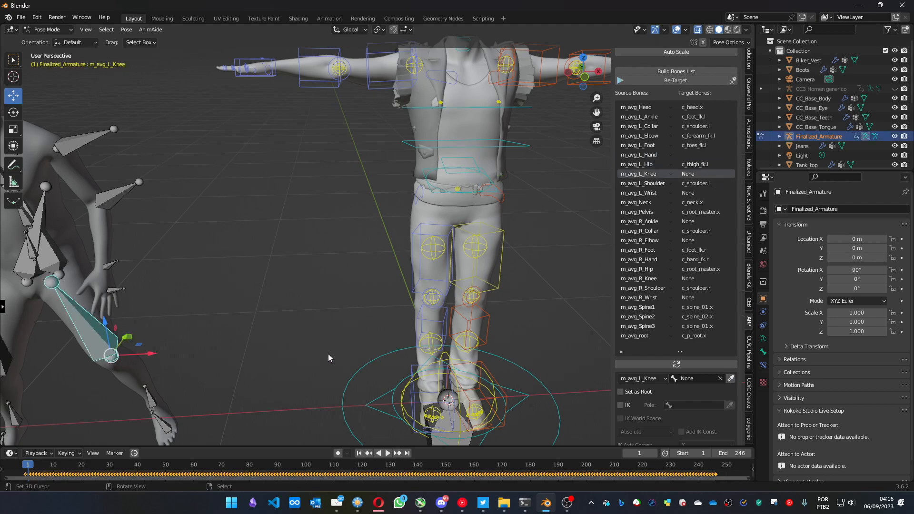
click(487, 327)
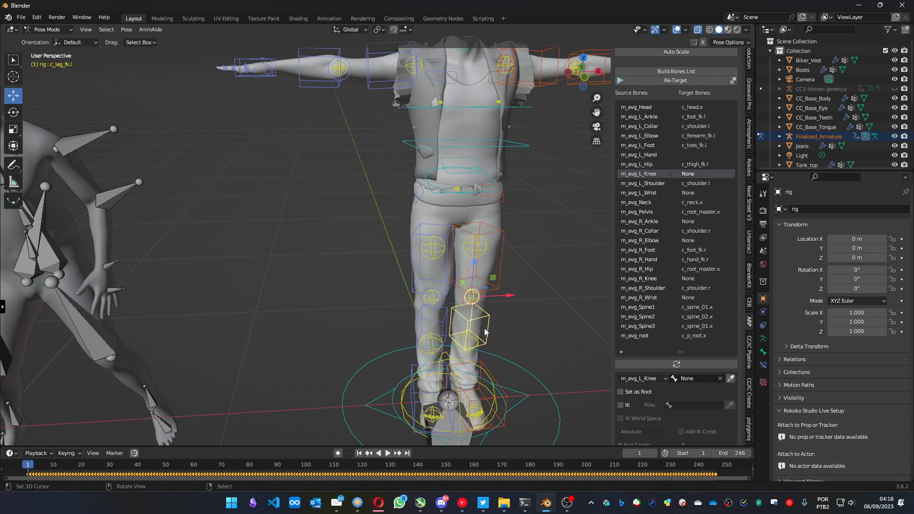
click(731, 379)
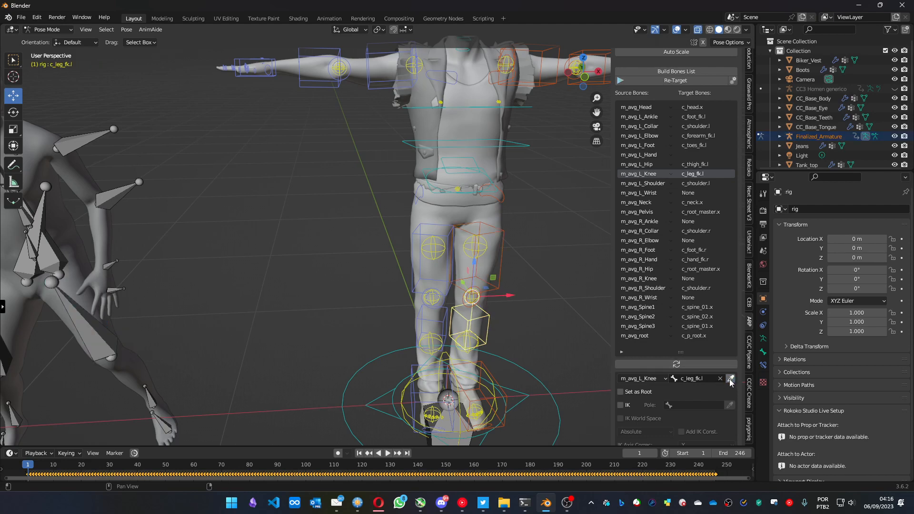
Step: Find the source's left shoulder bone and remap m_avg_L_Shoulder to the character's left upper-arm FK control, c_arm_fk.l
click(720, 182)
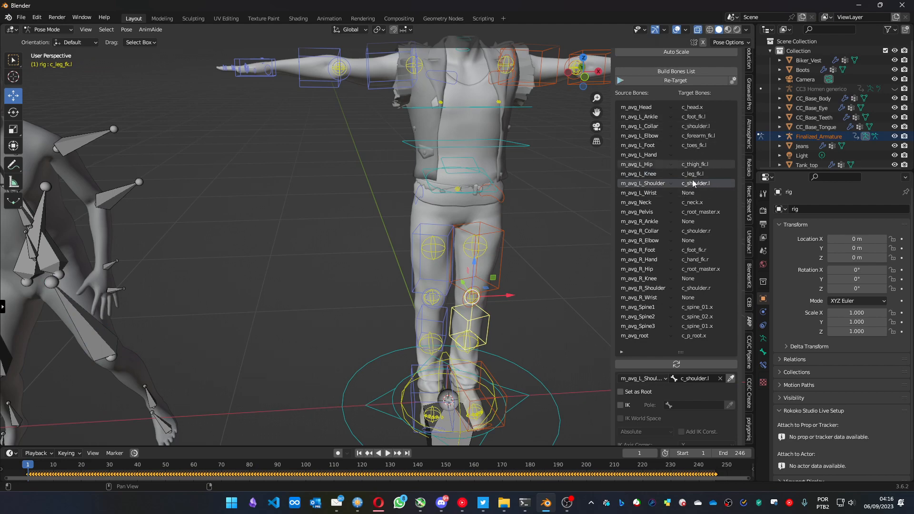
middle_drag(256, 196, 177, 211)
click(161, 195)
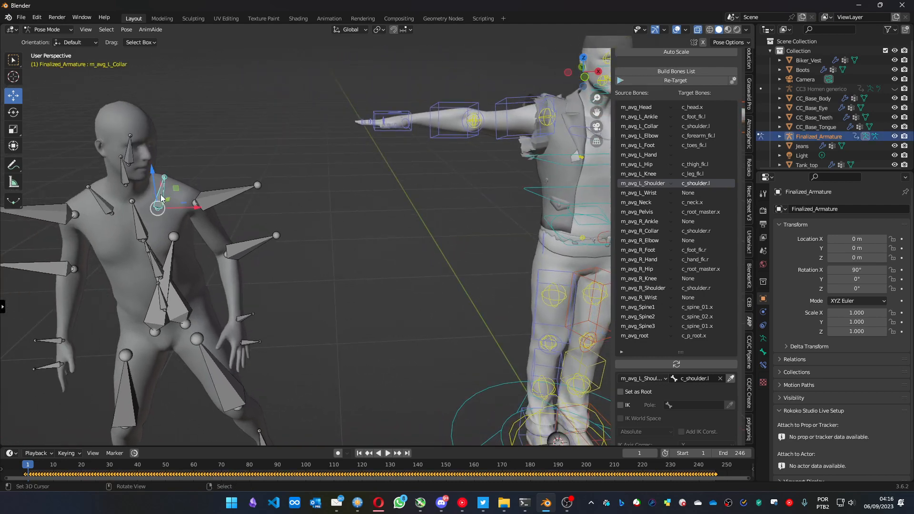
click(217, 203)
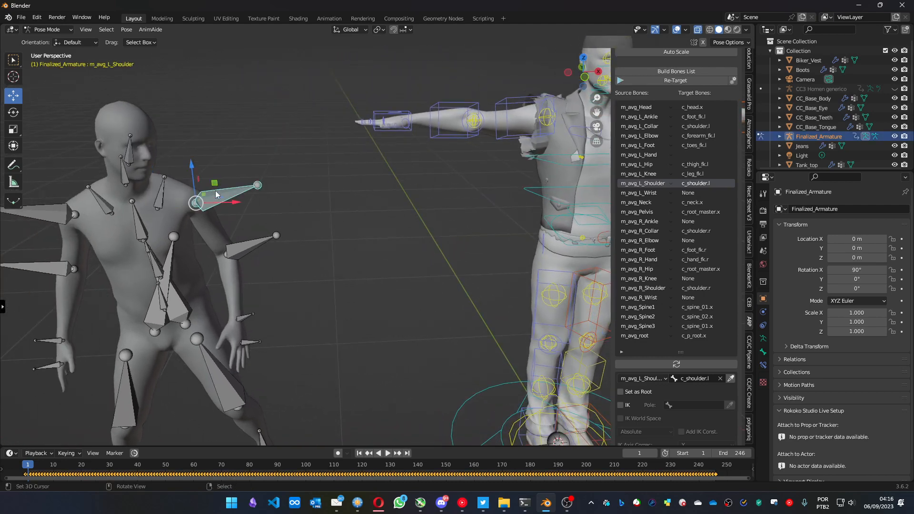
middle_drag(361, 208, 252, 245)
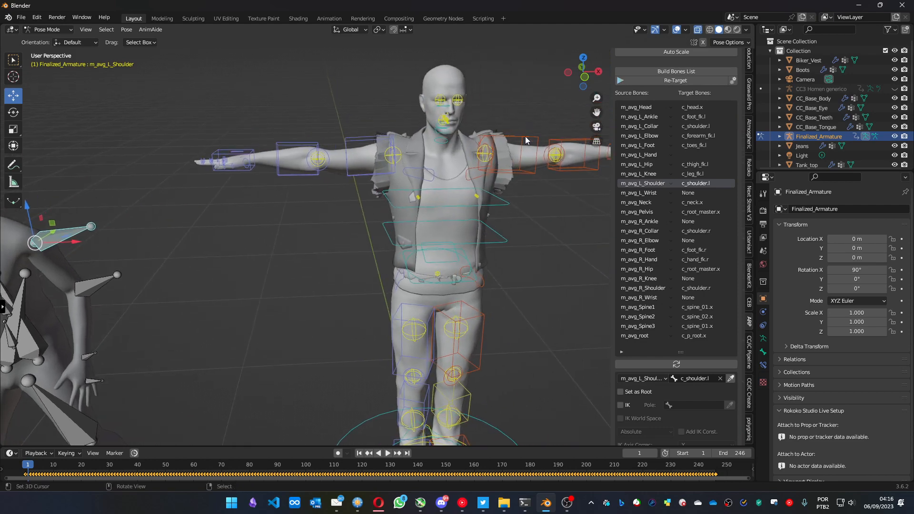
click(525, 138)
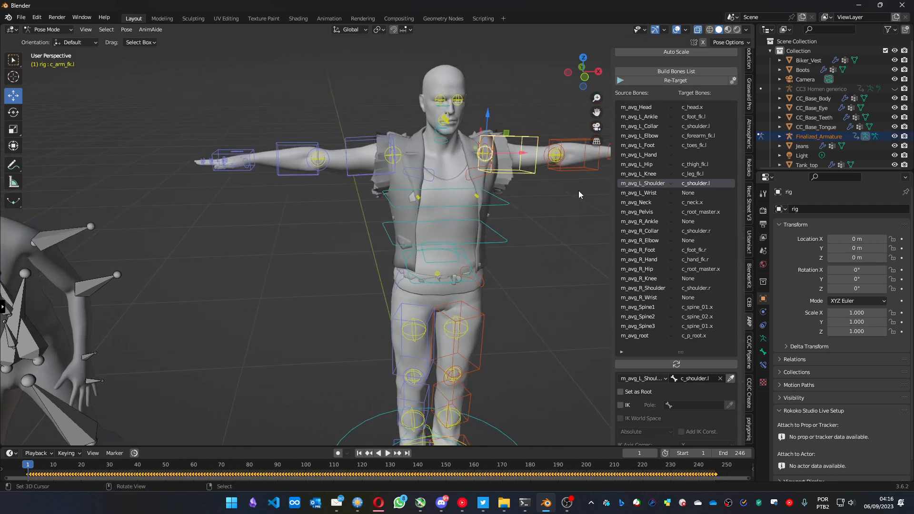
click(732, 379)
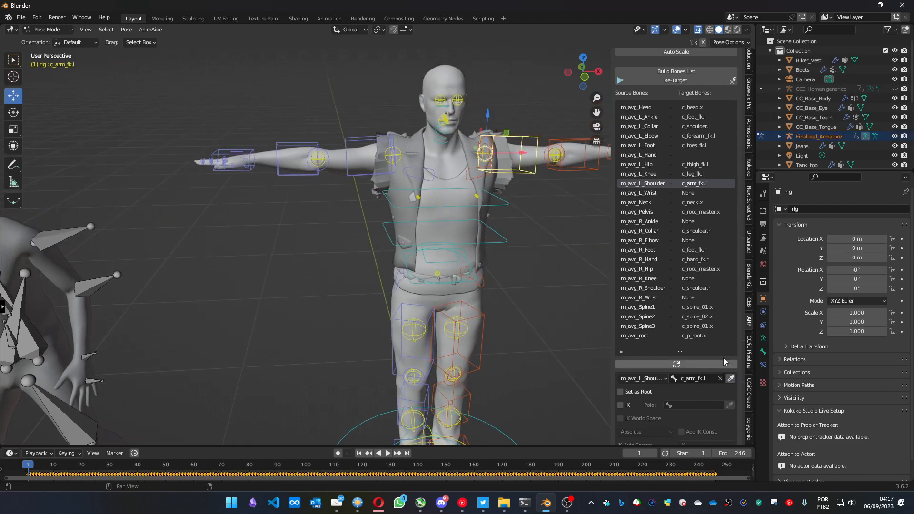
Step: Identify the source's left wrist bone and map m_avg_L_Wrist to the character's left hand FK control, c_hand_fk.l
click(693, 193)
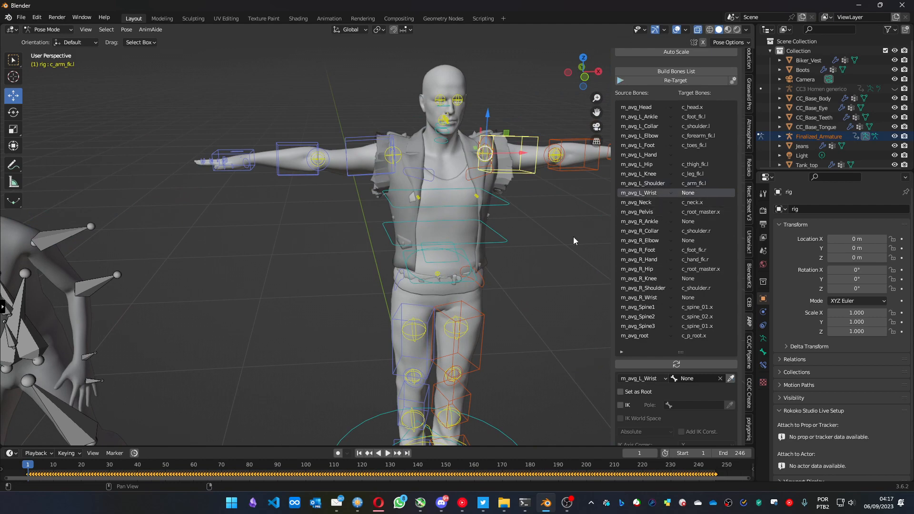
scroll(200, 304, up, 3)
click(159, 312)
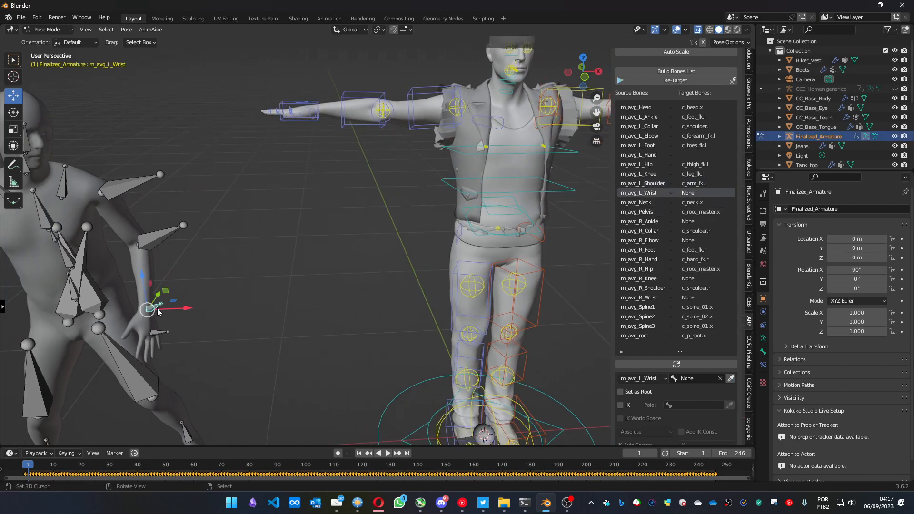
shift+middle_drag(159, 312, 286, 273)
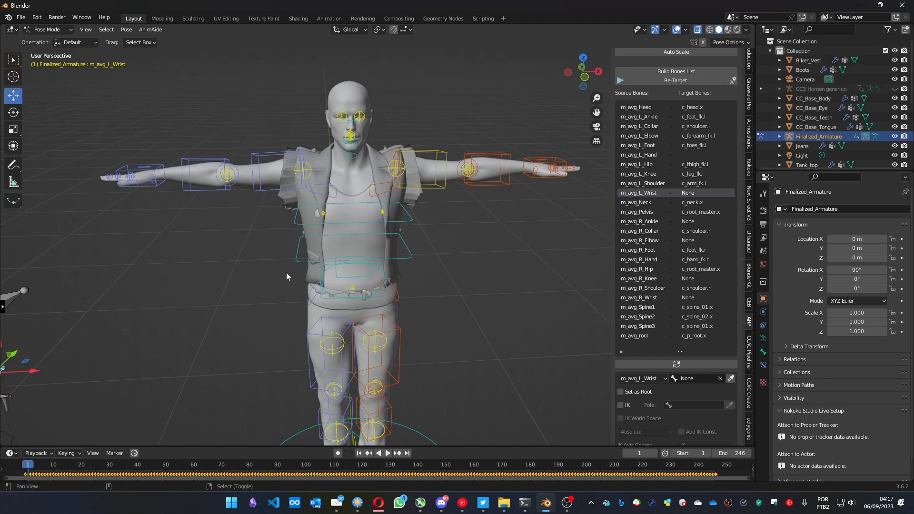
click(525, 162)
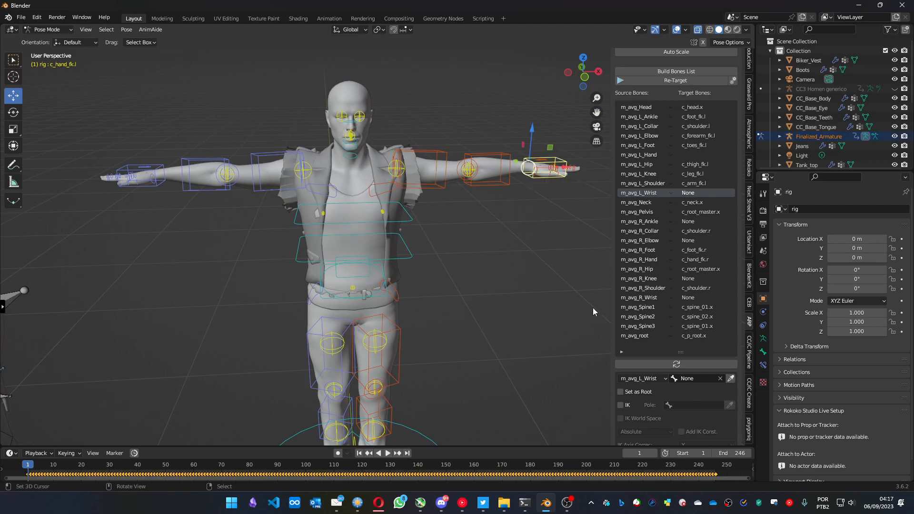
click(731, 379)
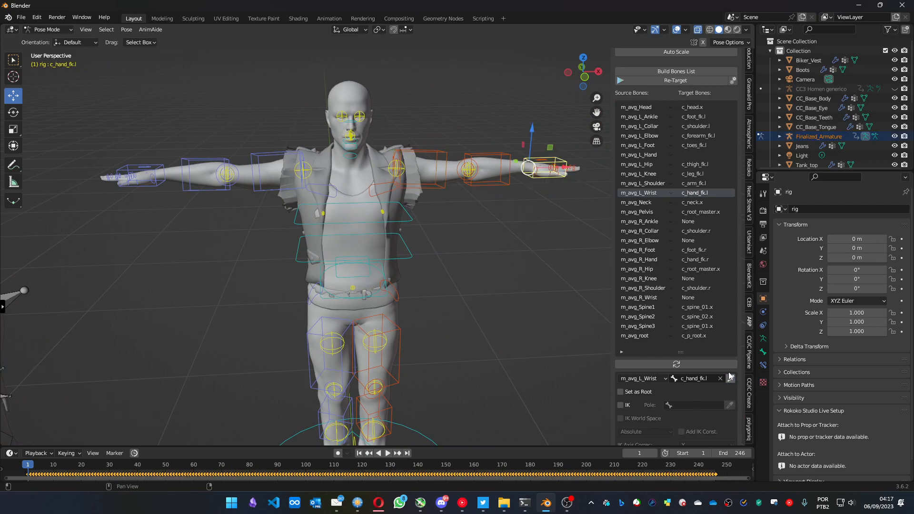
Step: Check the m_avg_Neck pairing by identifying the source's neck bone and the character rig's neck control
click(707, 201)
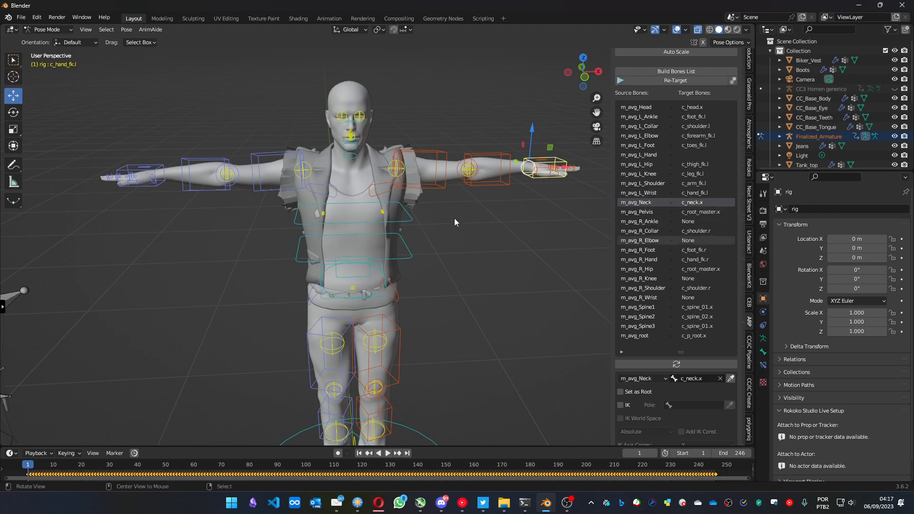
middle_drag(454, 218, 402, 217)
click(167, 156)
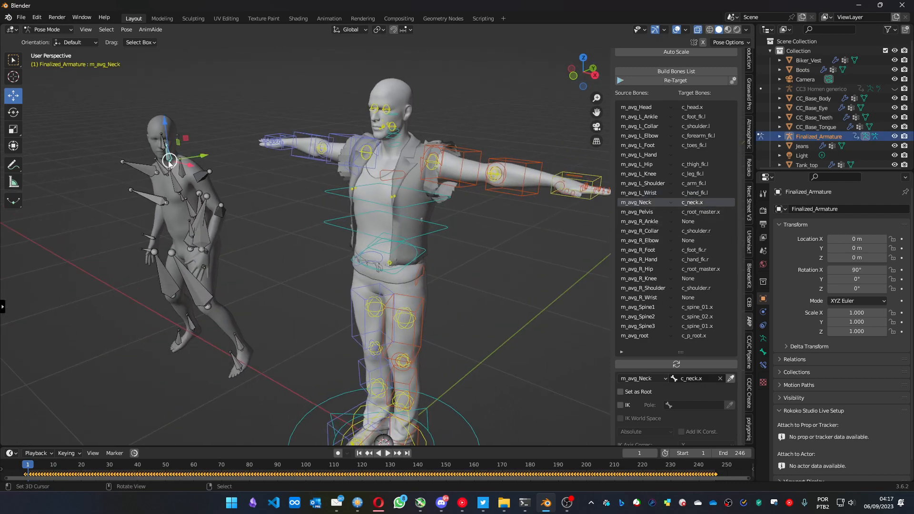
middle_drag(129, 180, 196, 163)
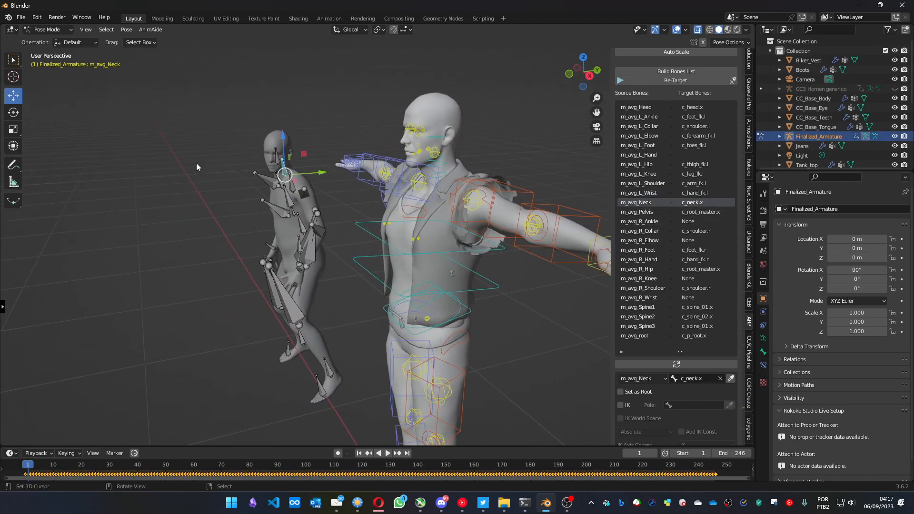
click(441, 158)
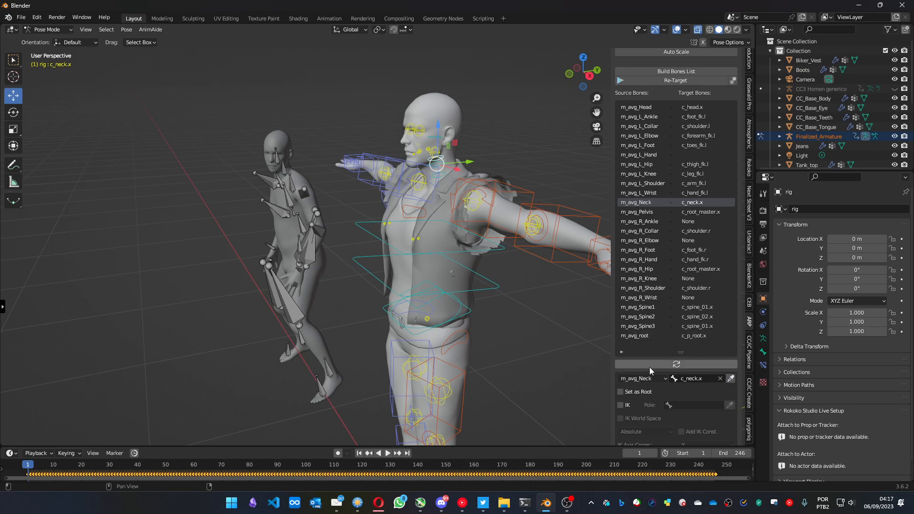
Step: Check the m_avg_Pelvis entry in the bones list by identifying the source's pelvis bone against the character's hips
click(722, 211)
middle_drag(381, 280, 173, 294)
click(168, 295)
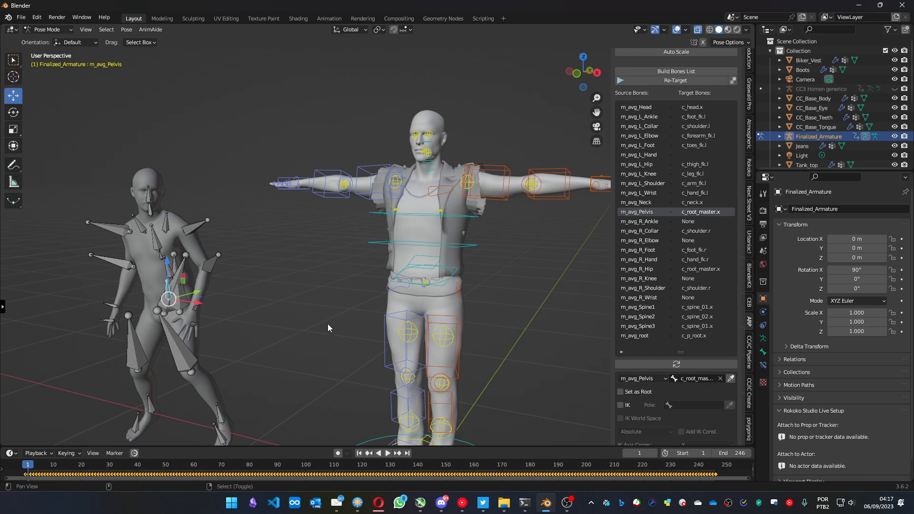
shift+middle_drag(327, 324, 307, 239)
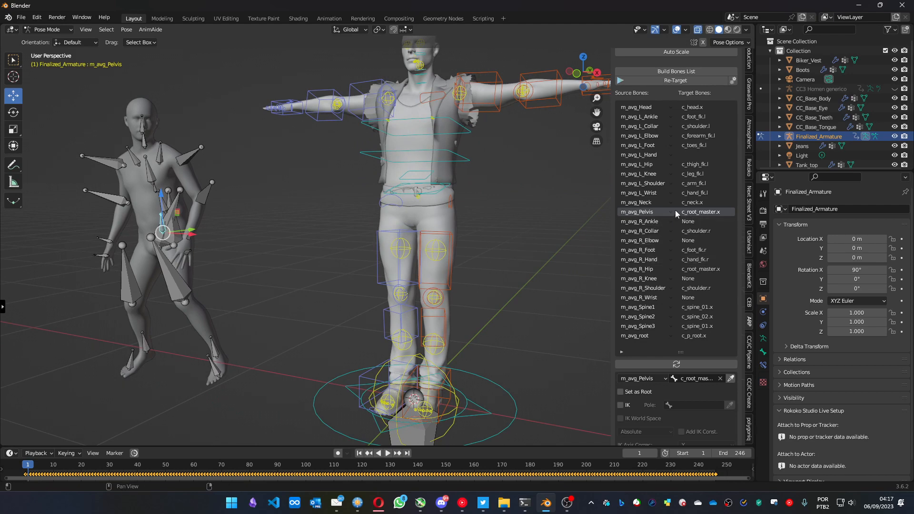
Step: Identify the source's right ankle bone and map m_avg_R_Ankle to the character's right foot FK control, c_foot_fk.r
click(707, 221)
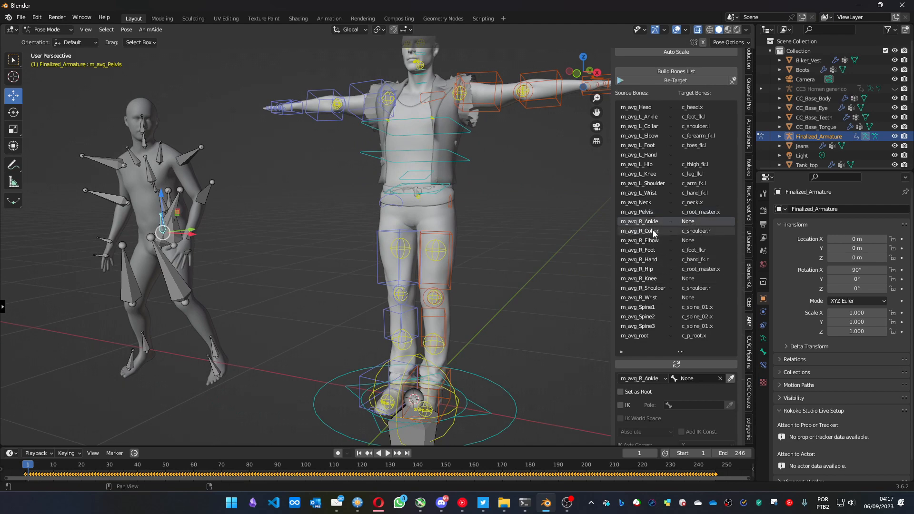
click(147, 346)
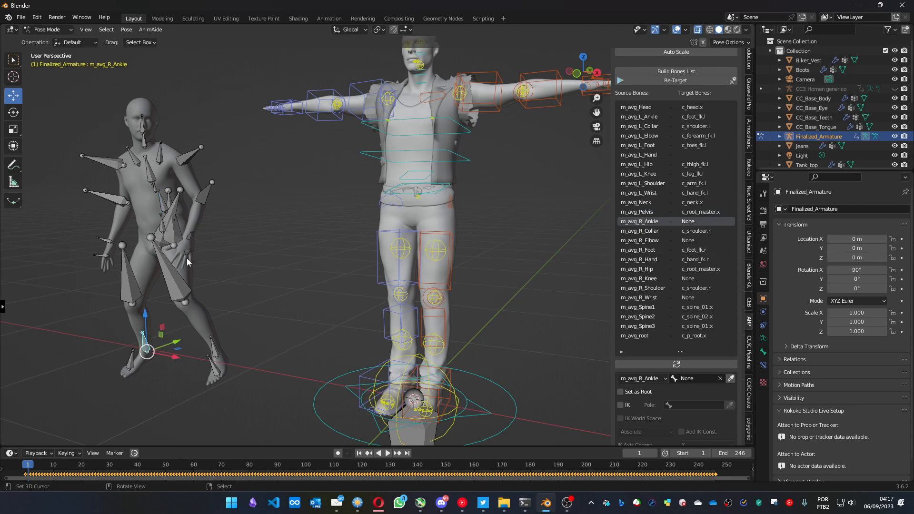
click(362, 376)
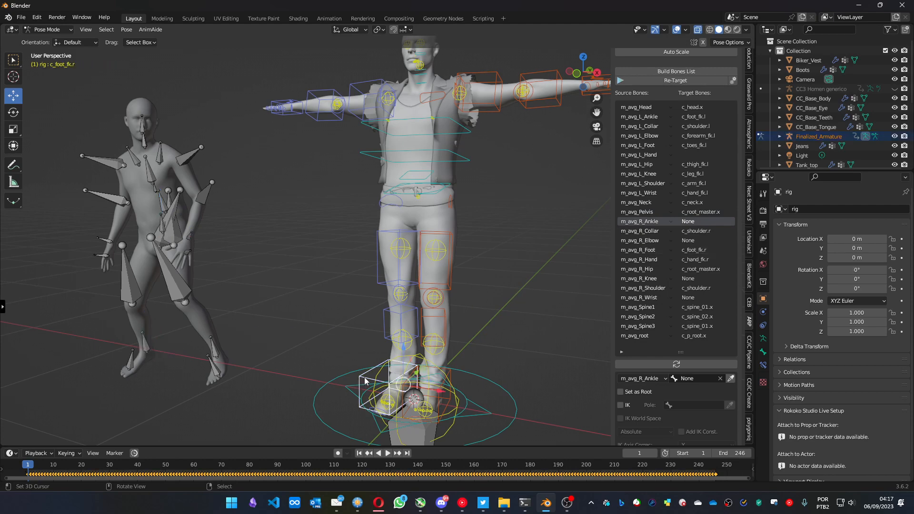
click(732, 379)
Step: Check the m_avg_R_Collar pairing by identifying the source's right collar bone and the character's right shoulder control
click(706, 232)
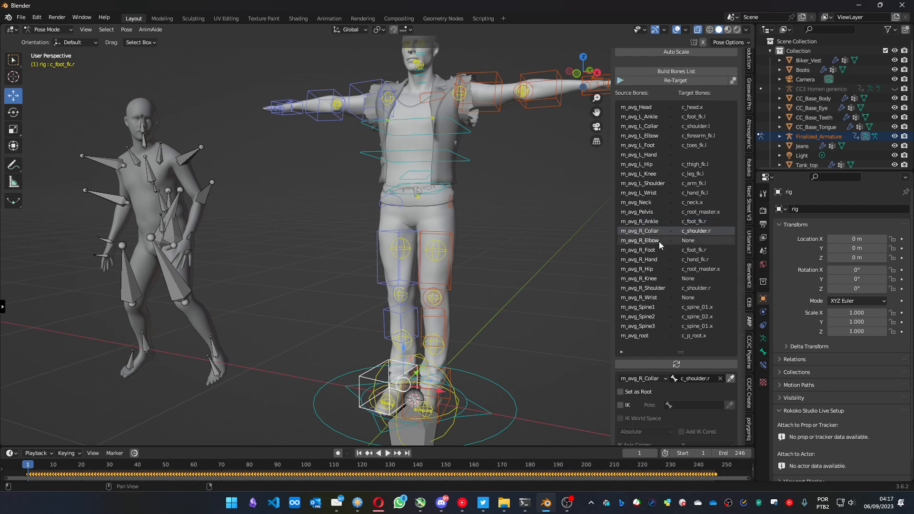
click(133, 156)
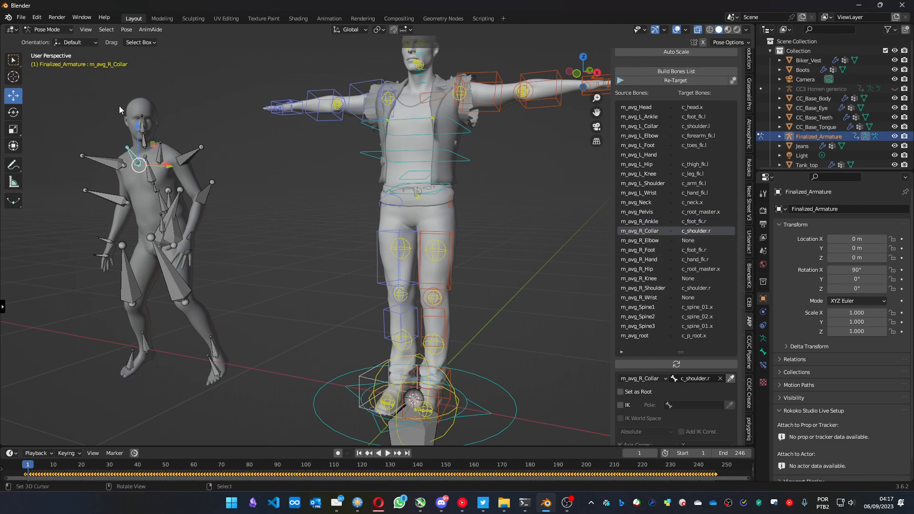
middle_drag(362, 131, 359, 80)
click(355, 80)
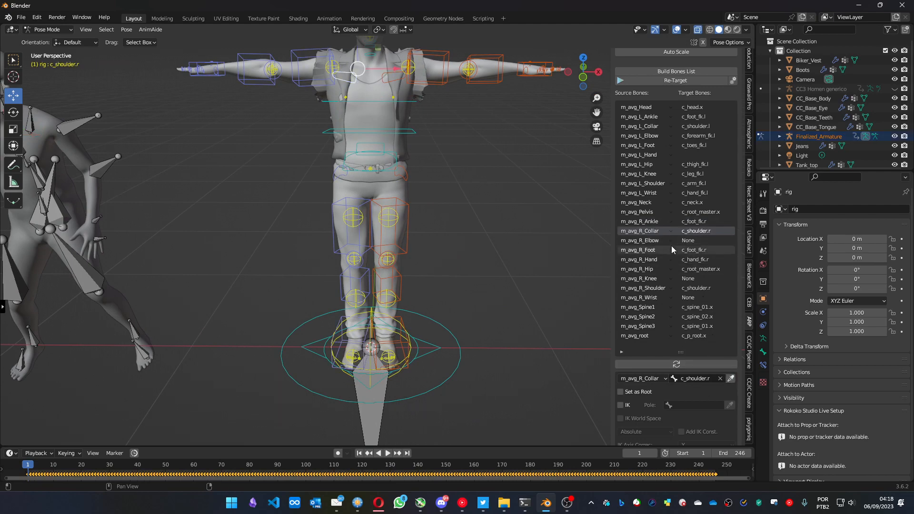
Step: Find the source's right elbow bone and map m_avg_R_Elbow to the character's right forearm FK control, c_forearm_fk.r
click(692, 242)
middle_drag(332, 234, 169, 218)
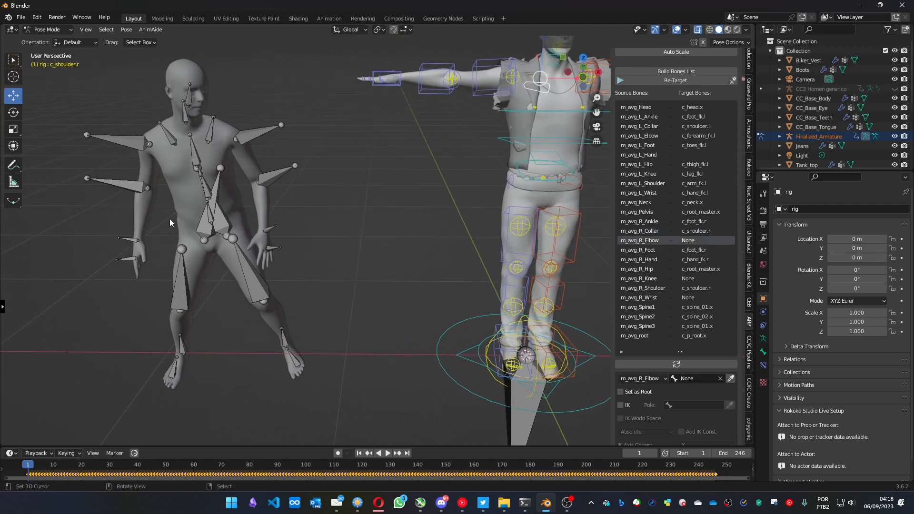
click(131, 188)
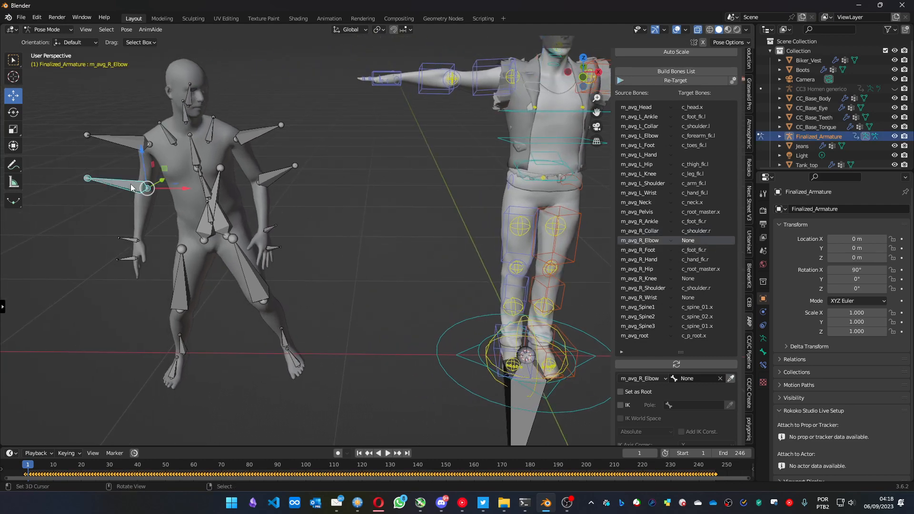
click(427, 93)
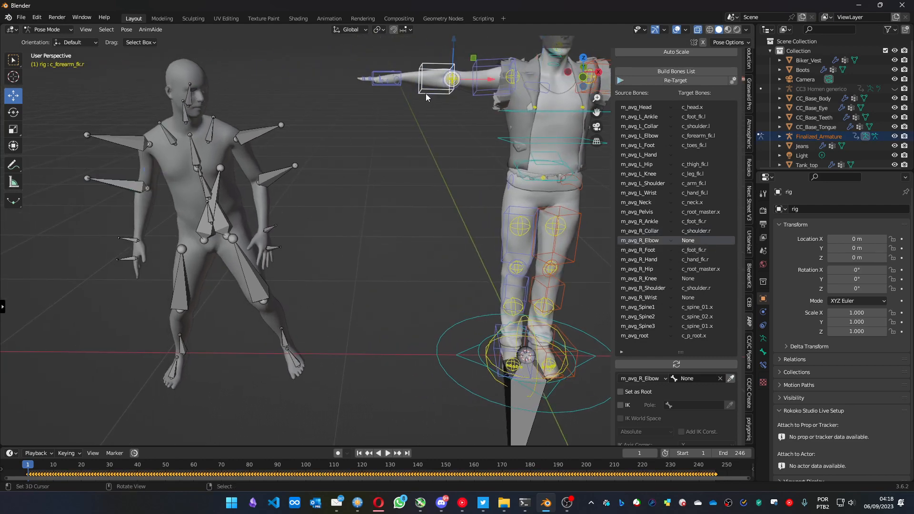
click(731, 379)
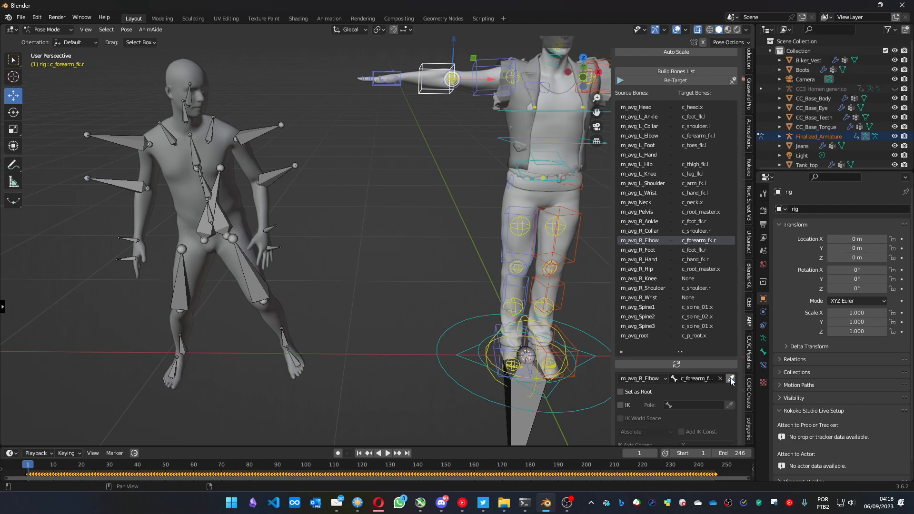
Step: Identify the source's right foot bone and remap m_avg_R_Foot to the character's right toe FK control, c_toes_fk.r
click(709, 250)
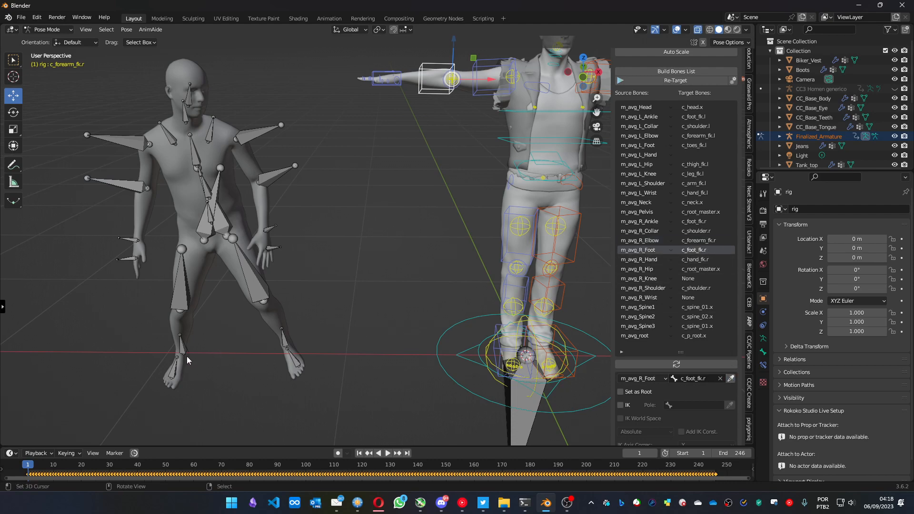
click(186, 342)
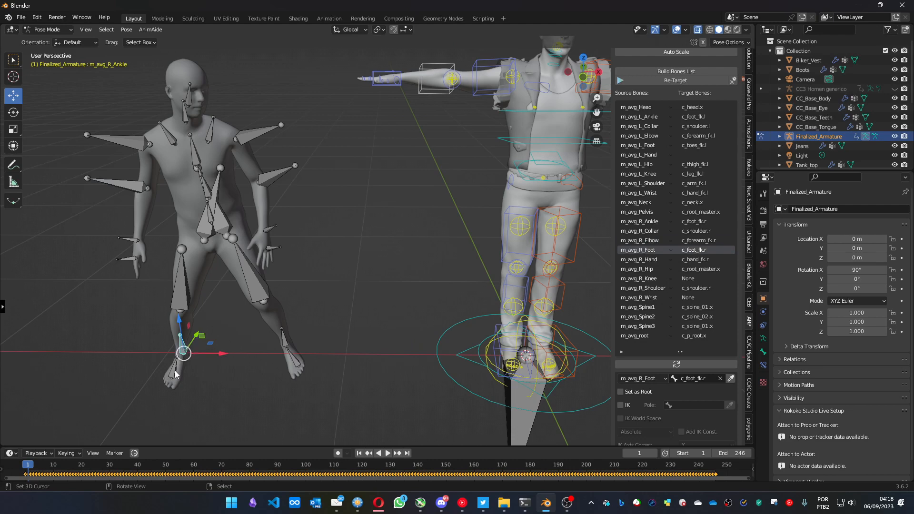
right_click(175, 371)
middle_drag(201, 379, 113, 120)
middle_drag(495, 276, 475, 302)
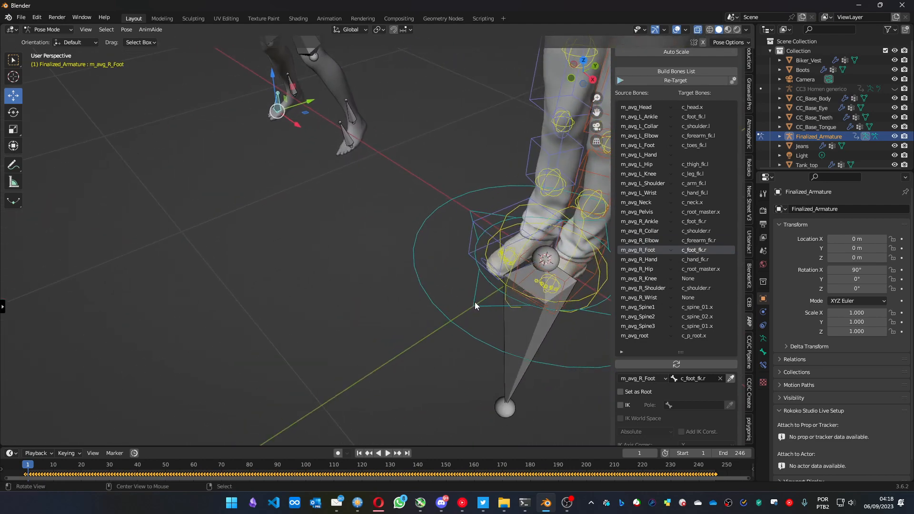
right_click(488, 265)
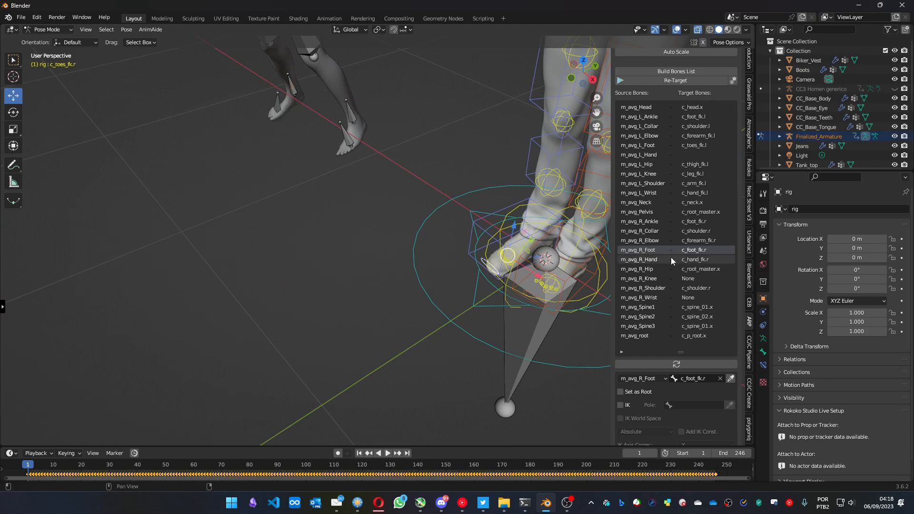
click(731, 378)
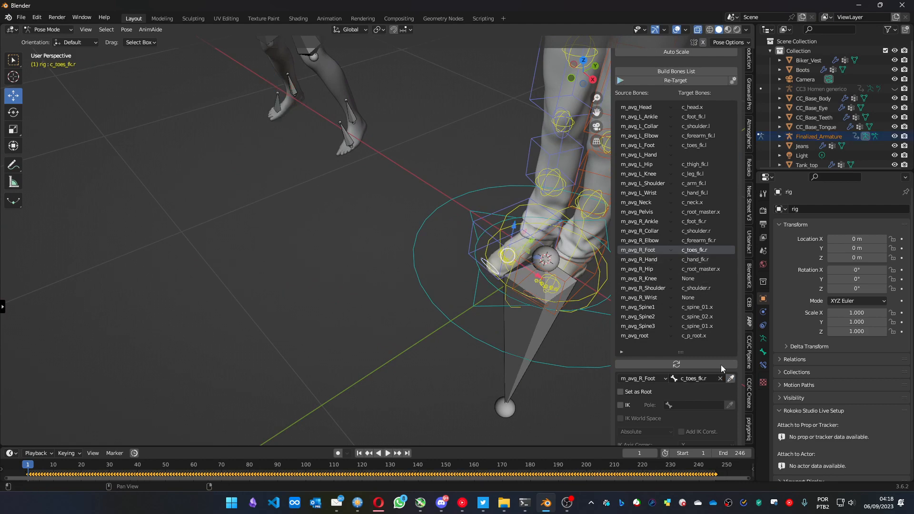
Step: Locate the source's right hand bone and clear the target bone assigned to m_avg_R_Hand
click(715, 259)
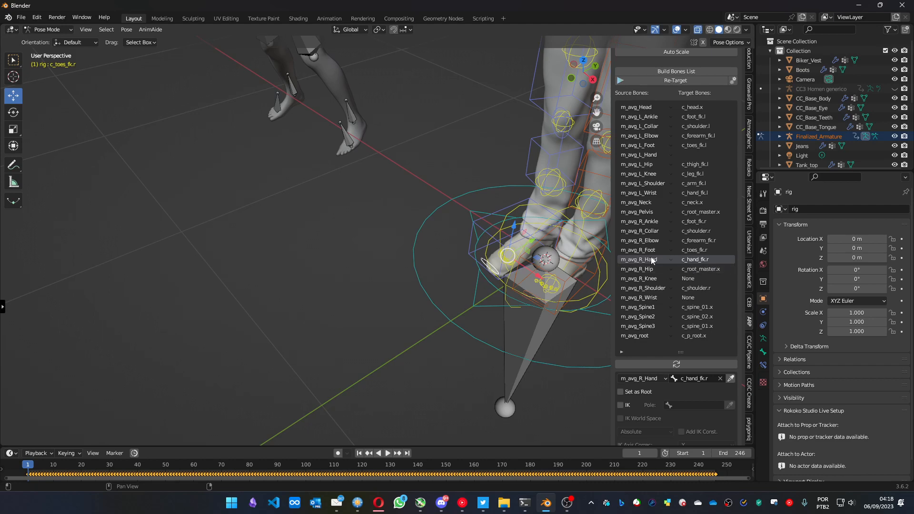
shift+middle_drag(243, 120, 291, 148)
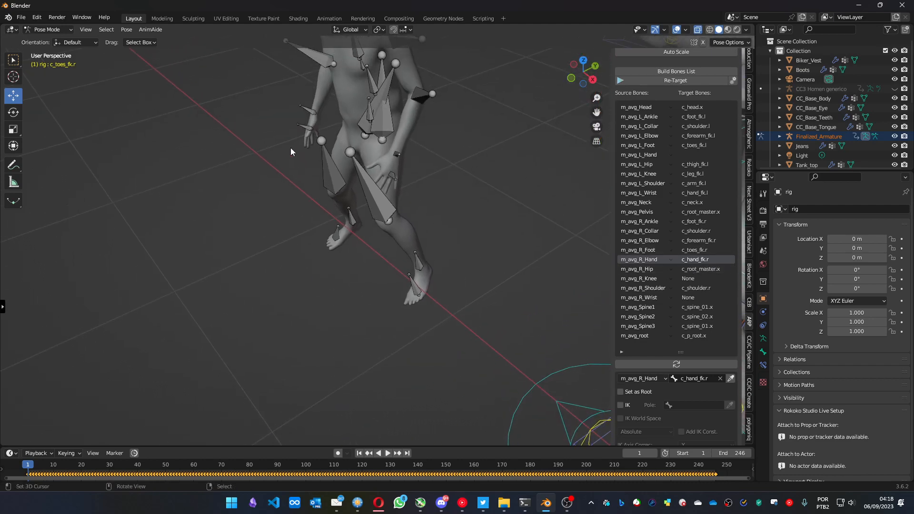
click(303, 127)
shift+middle_drag(436, 210, 281, 123)
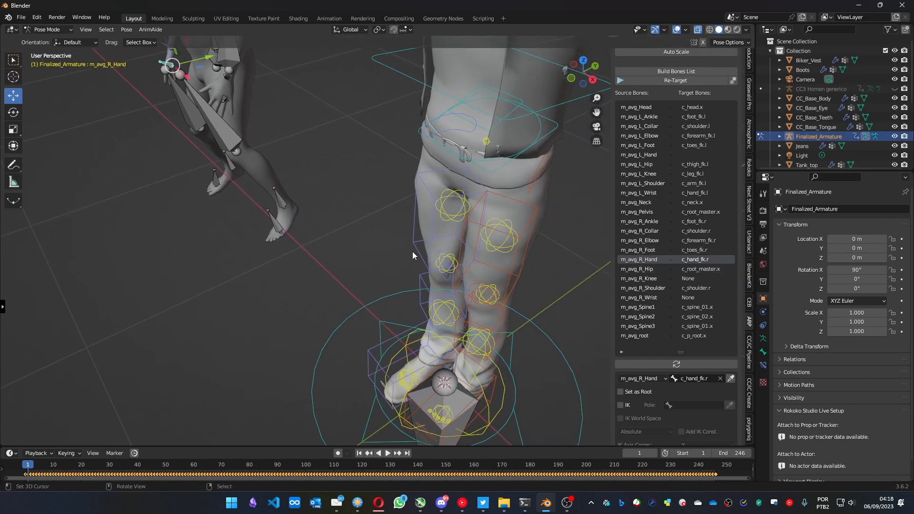
click(720, 379)
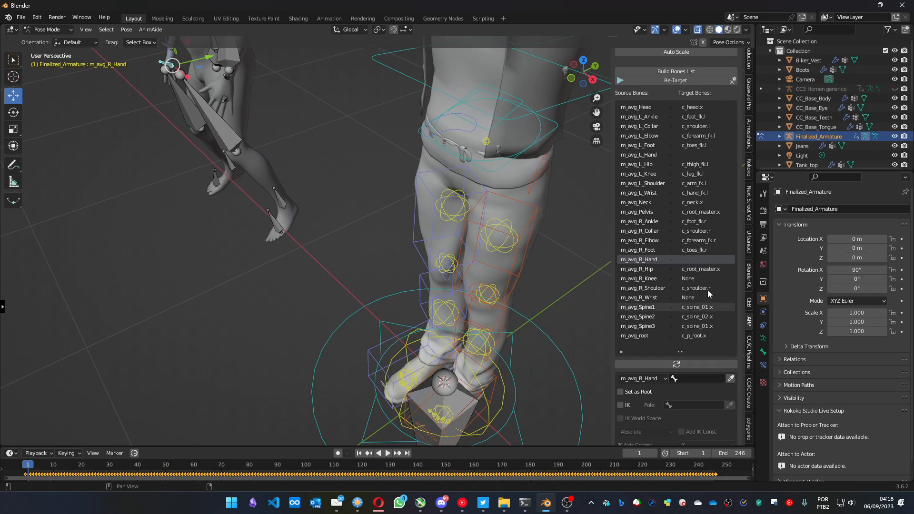
Step: Identify the source's right hip bone and remap m_avg_R_Hip to the character's right thigh FK control, c_thigh_fk.r
click(715, 269)
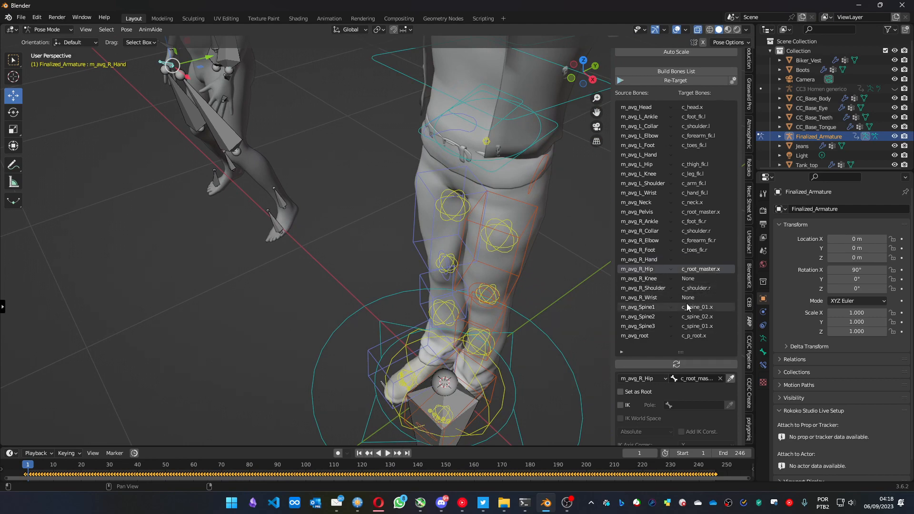
middle_drag(241, 218, 201, 237)
click(213, 186)
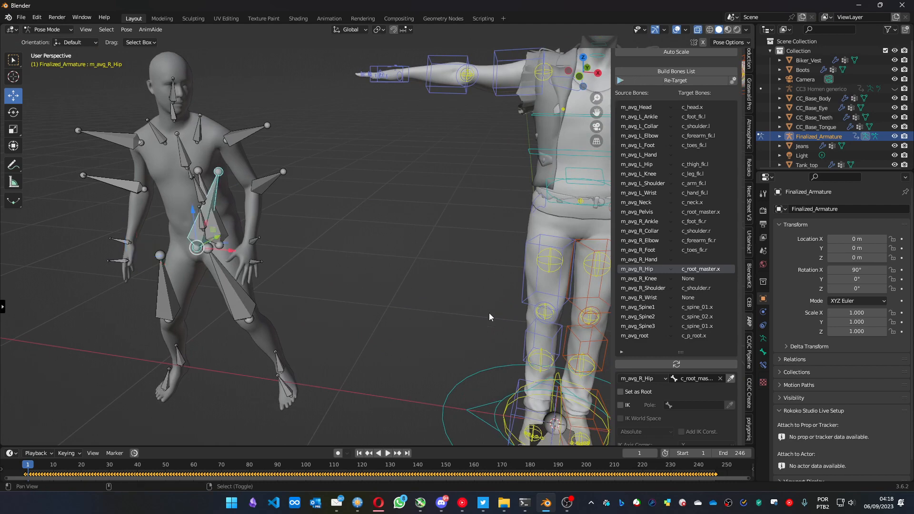
click(522, 288)
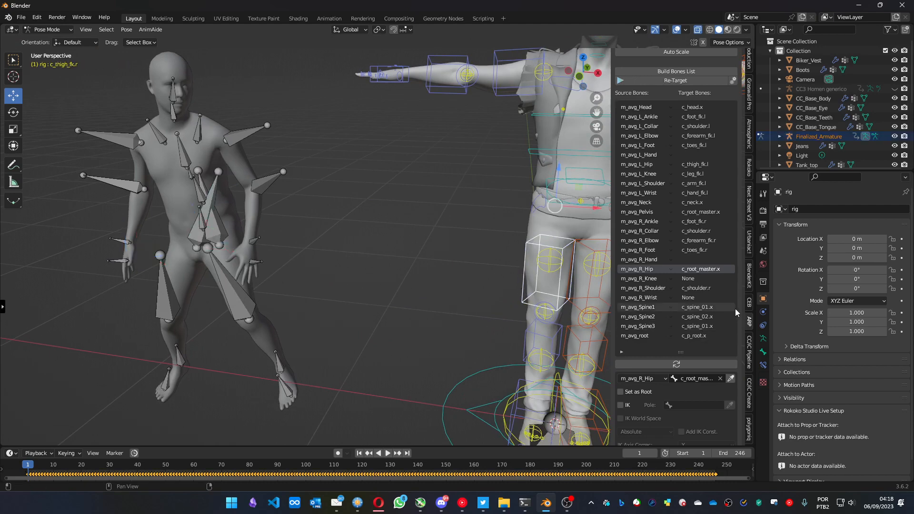
click(731, 378)
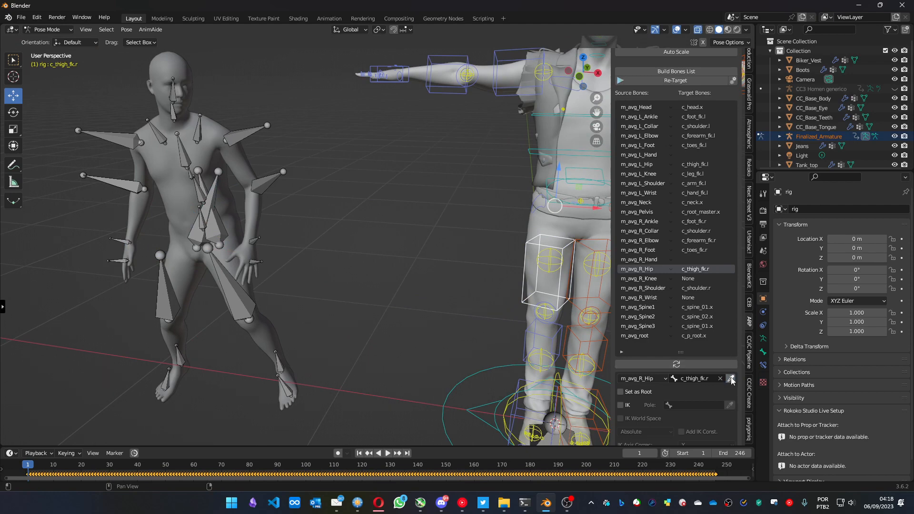
Step: Identify the source's right knee bone and map m_avg_R_Knee to the character's right lower-leg FK control, c_leg_fk.r
click(709, 279)
click(170, 289)
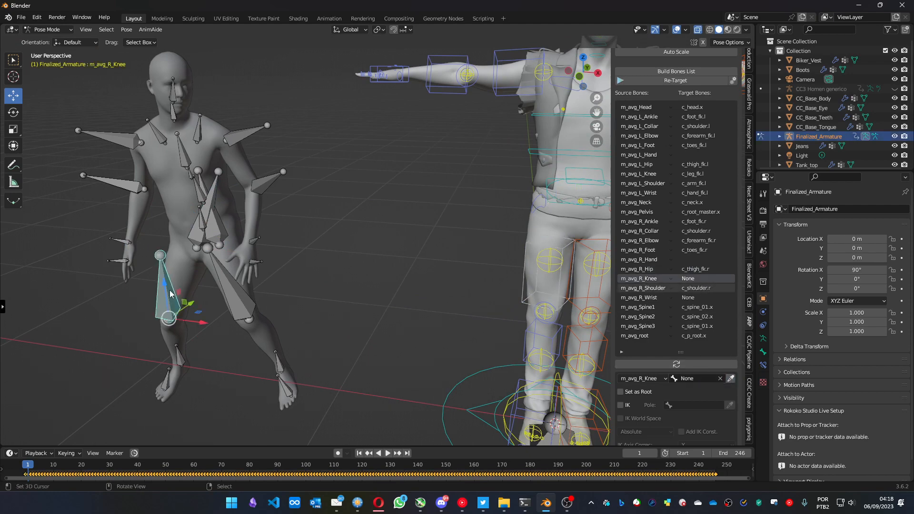
click(522, 347)
click(709, 365)
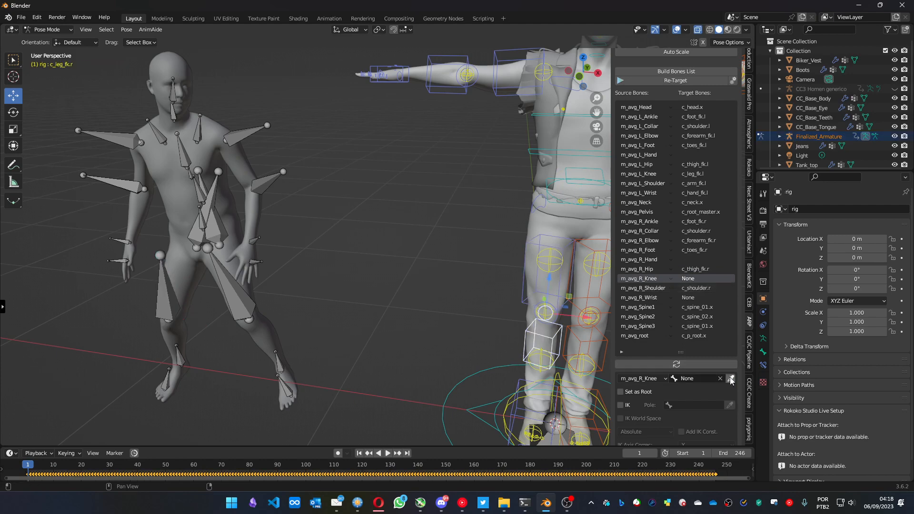
Step: Find the source's right shoulder bone and remap m_avg_R_Shoulder to the character's right upper-arm FK control, c_arm_fk.r
click(696, 288)
click(104, 136)
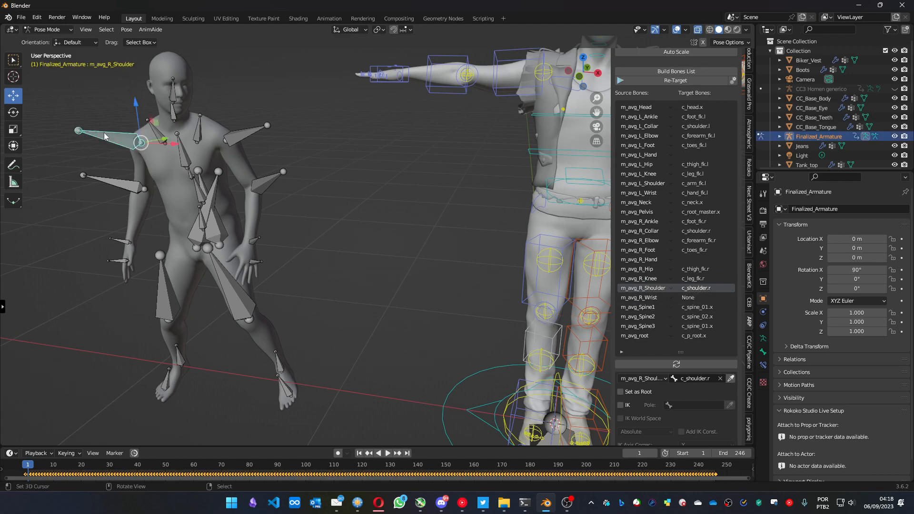
click(507, 95)
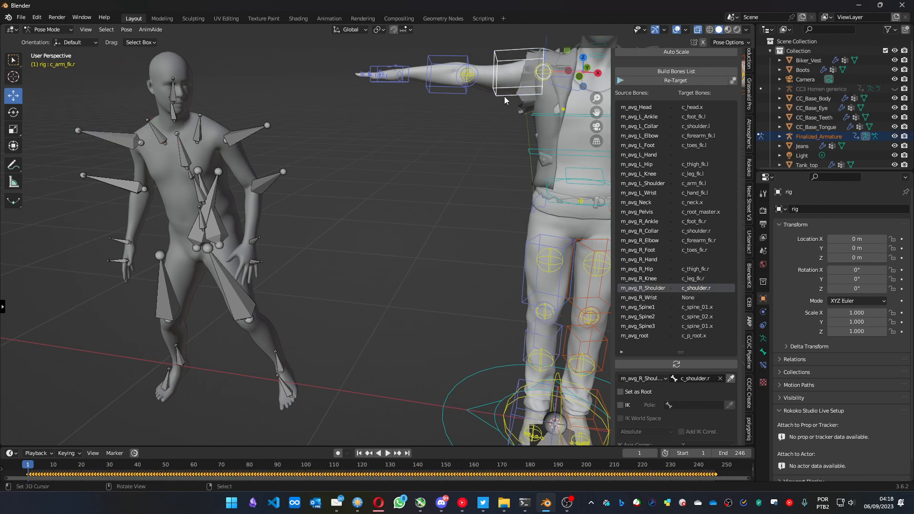
click(730, 379)
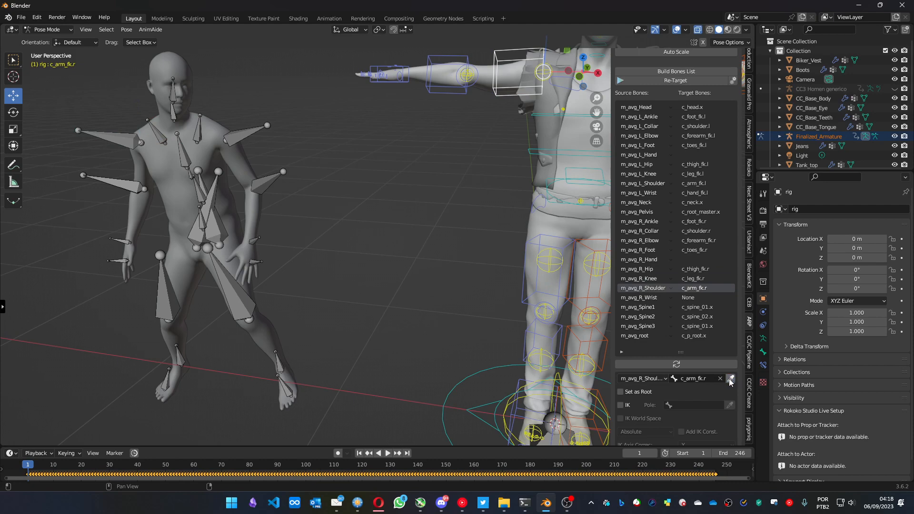
Step: Identify the source's right wrist bone and map m_avg_R_Wrist to the character's right hand FK control, c_hand_fk.r
click(708, 297)
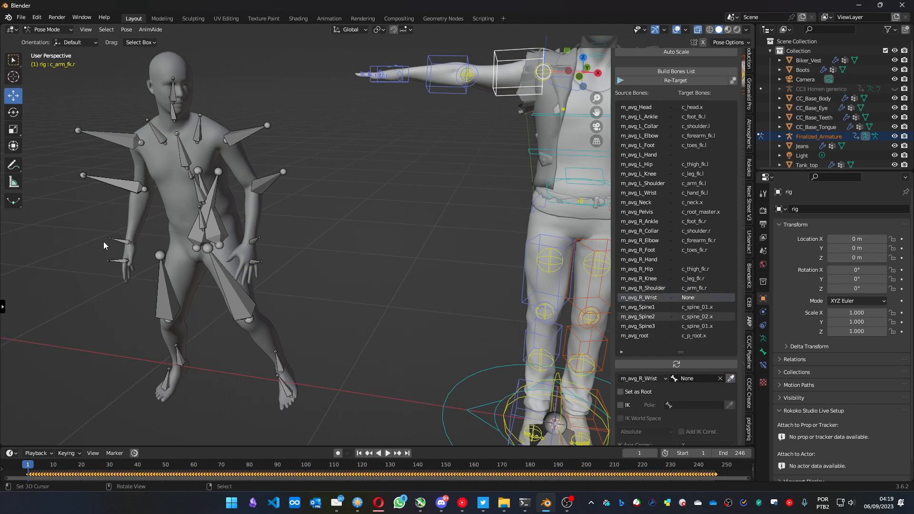
click(116, 241)
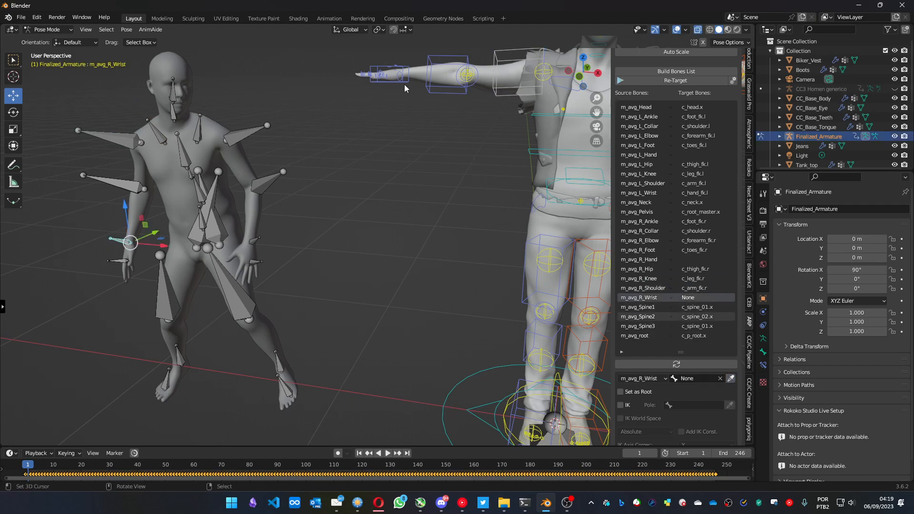
click(404, 76)
click(730, 379)
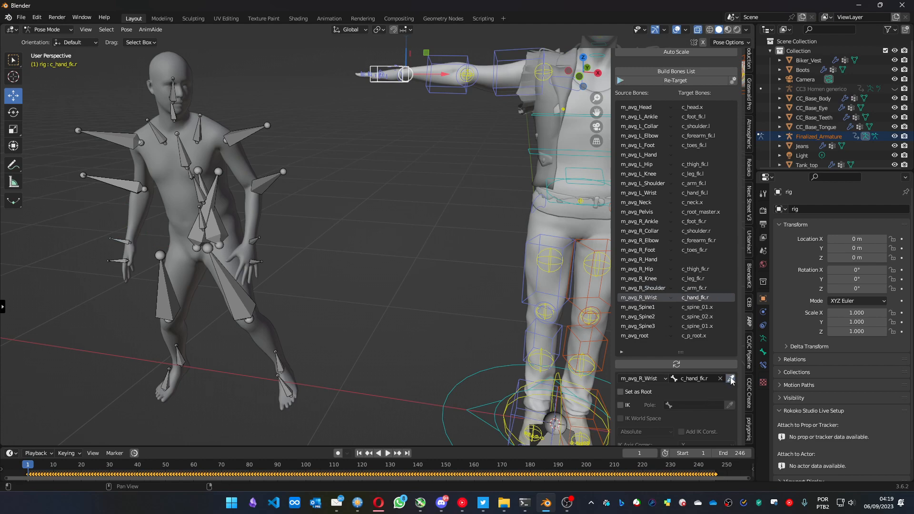
Step: Compare the source's pelvis and spine bones with the character's spine controls c_spine_01.x, c_spine_02.x and c_spine_03.x
click(203, 238)
middle_drag(405, 231, 340, 259)
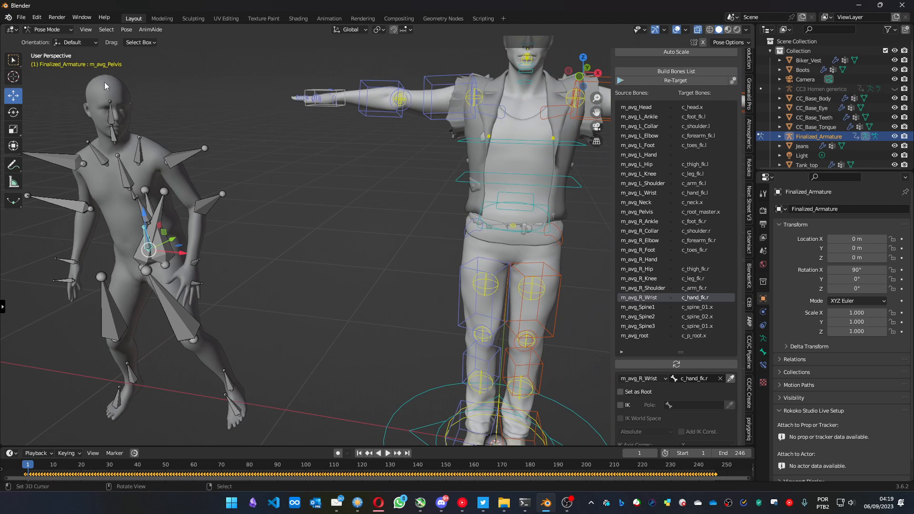
middle_drag(106, 247, 126, 229)
click(125, 226)
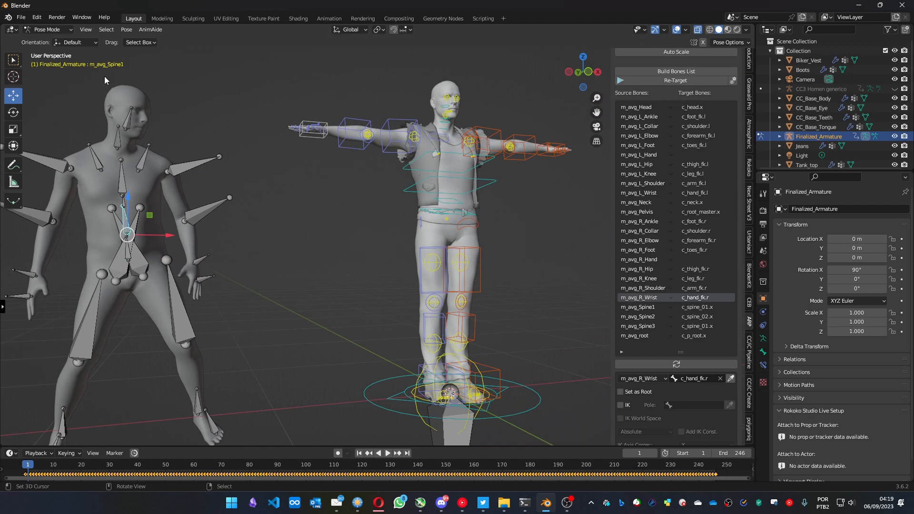
click(446, 207)
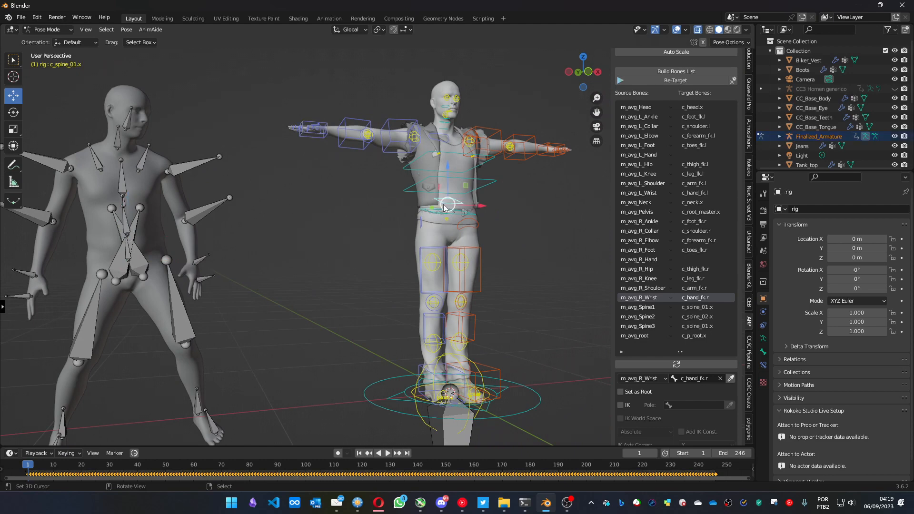
click(124, 217)
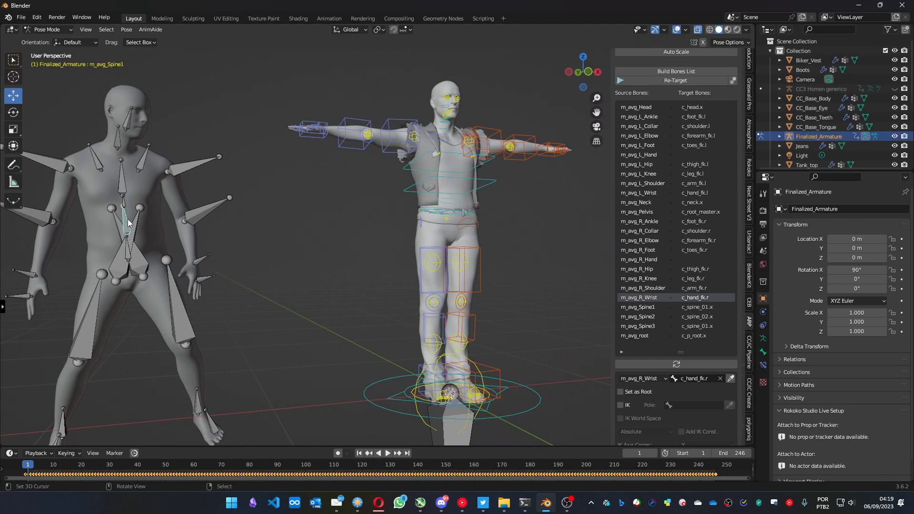
click(411, 190)
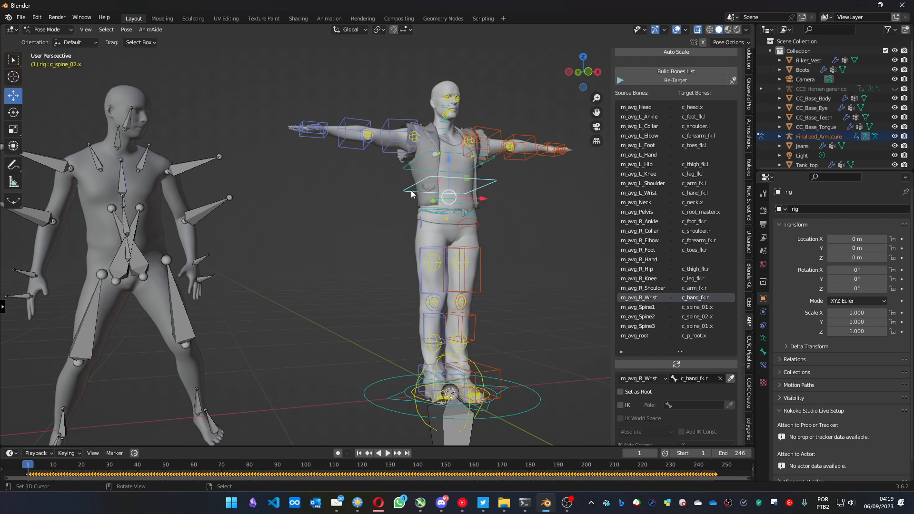
click(125, 189)
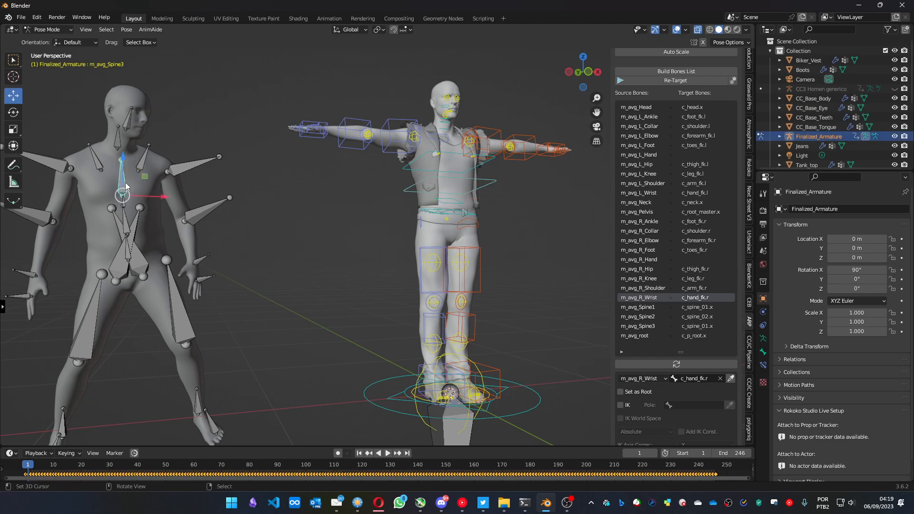
click(408, 175)
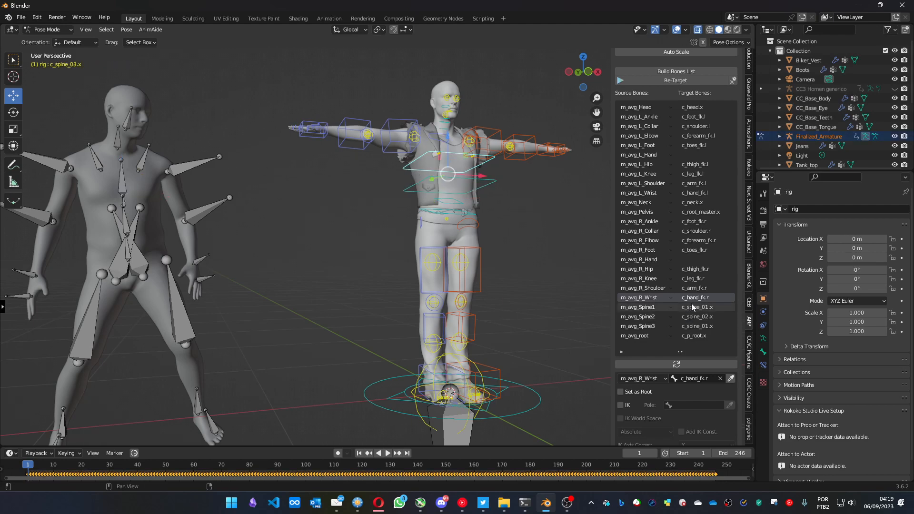
Step: Inspect the c_pos and c_traj controls around the character's feet and remap m_avg_root to c_root_master.x
scroll(694, 319, down, 3)
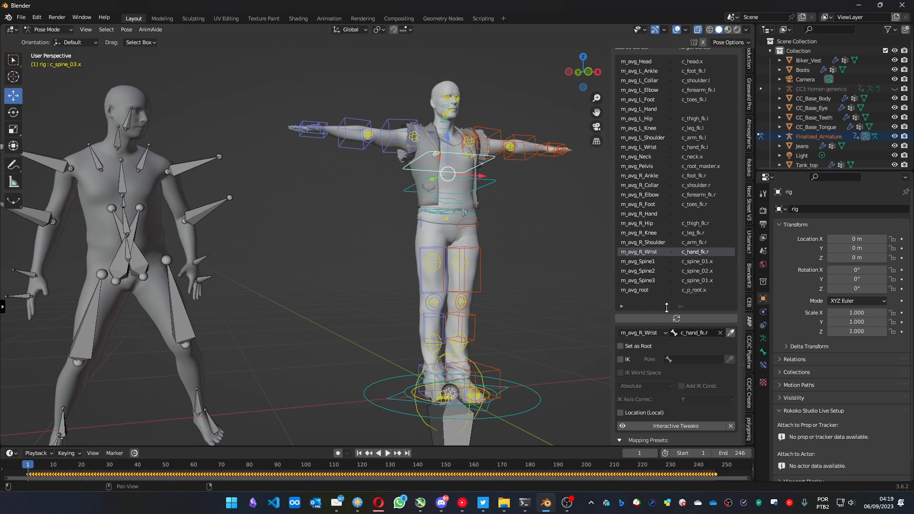
click(716, 168)
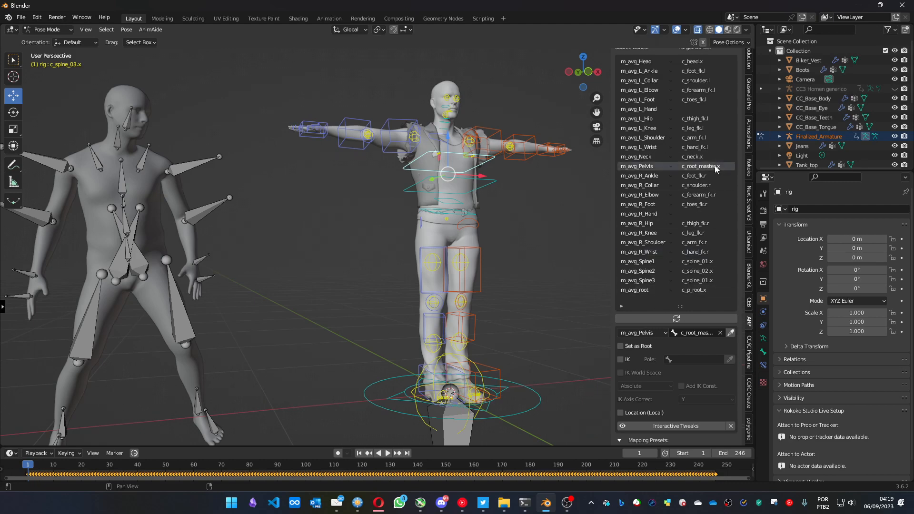
double_click(704, 291)
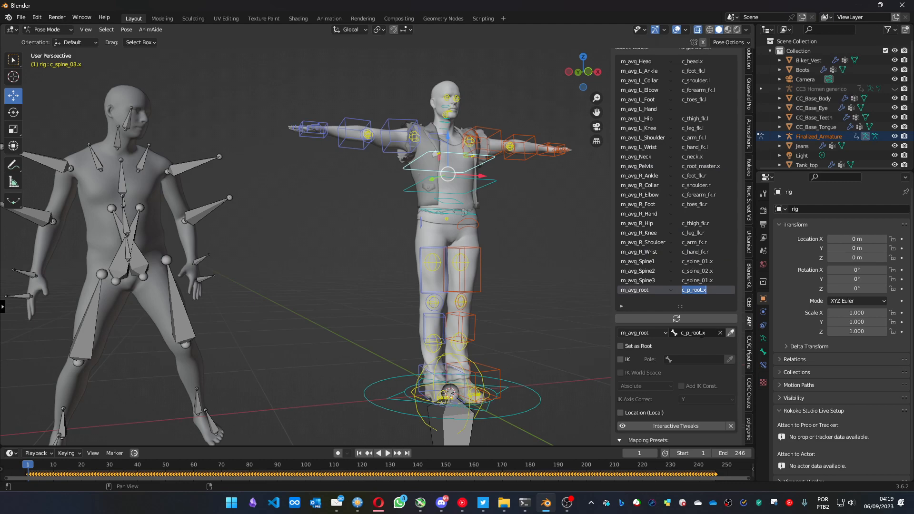
click(531, 396)
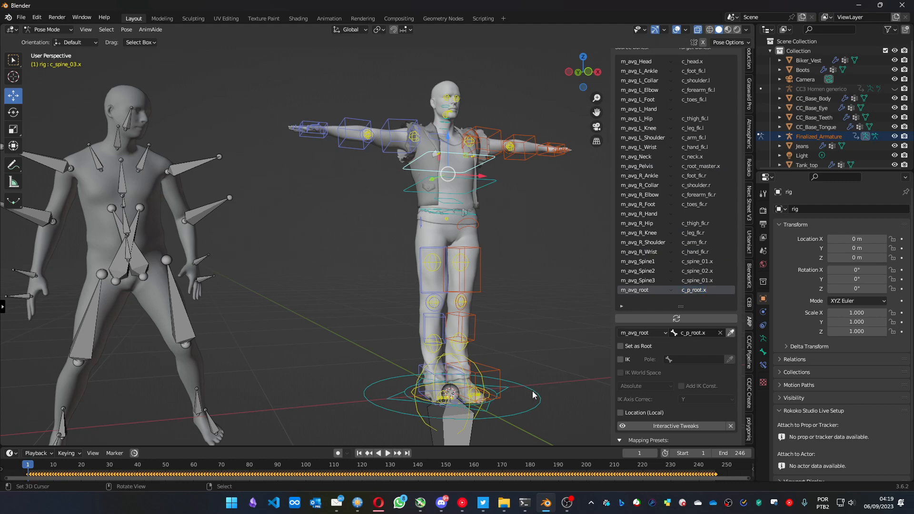
click(532, 397)
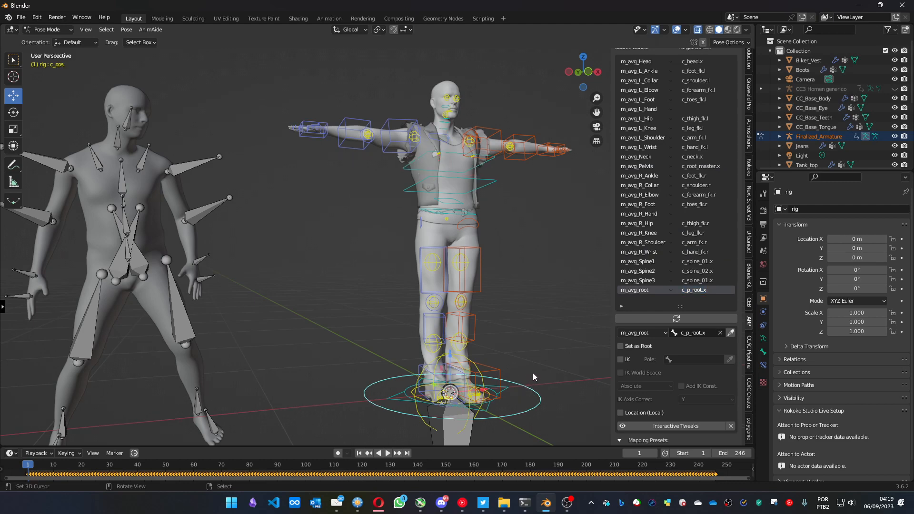
click(488, 408)
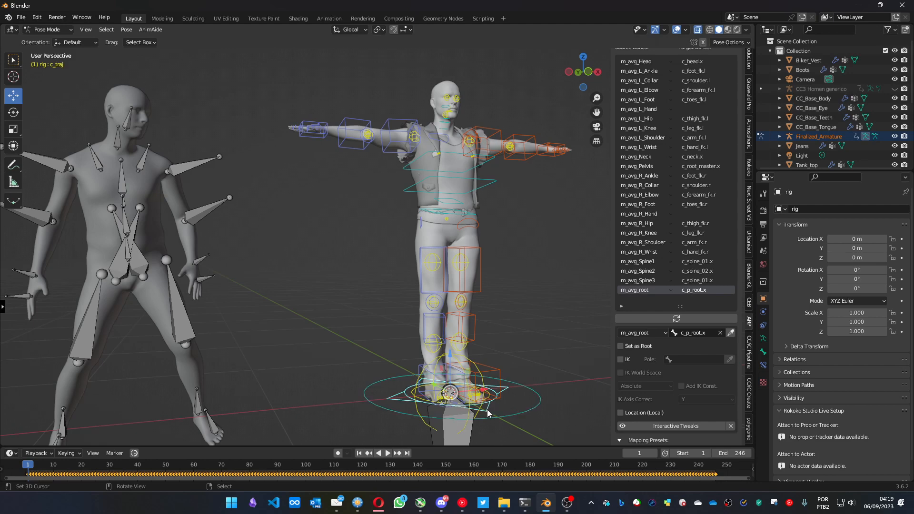
middle_drag(492, 407, 513, 394)
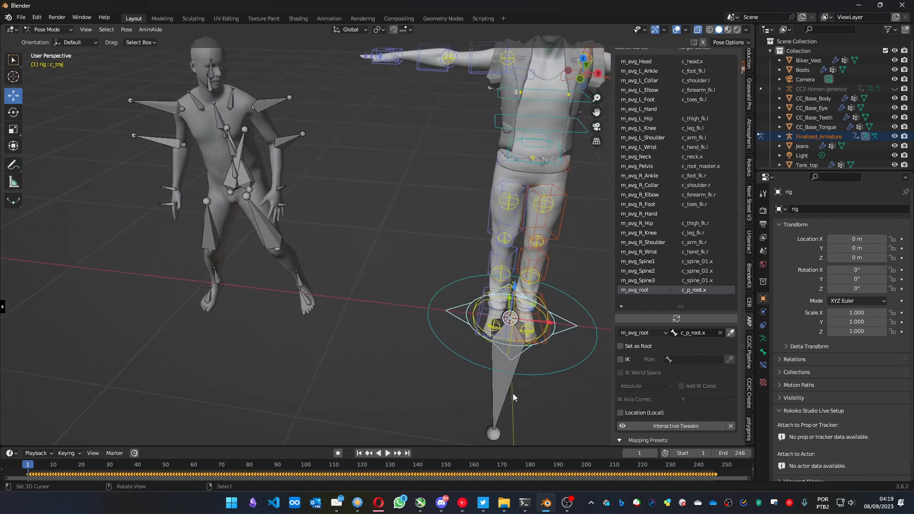
click(493, 375)
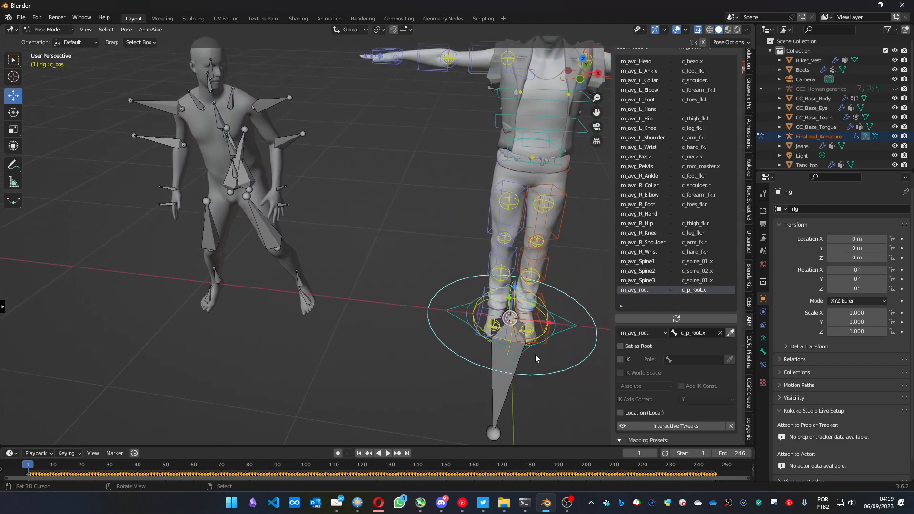
click(700, 333)
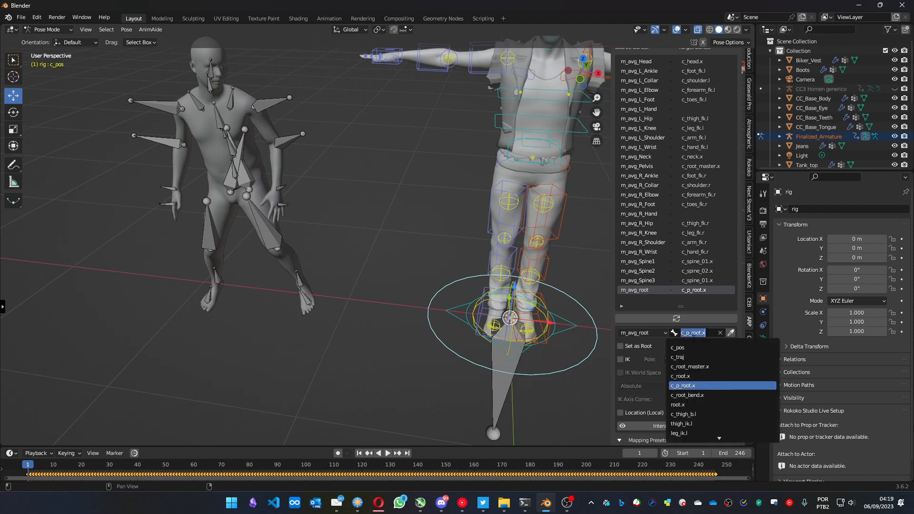
click(713, 367)
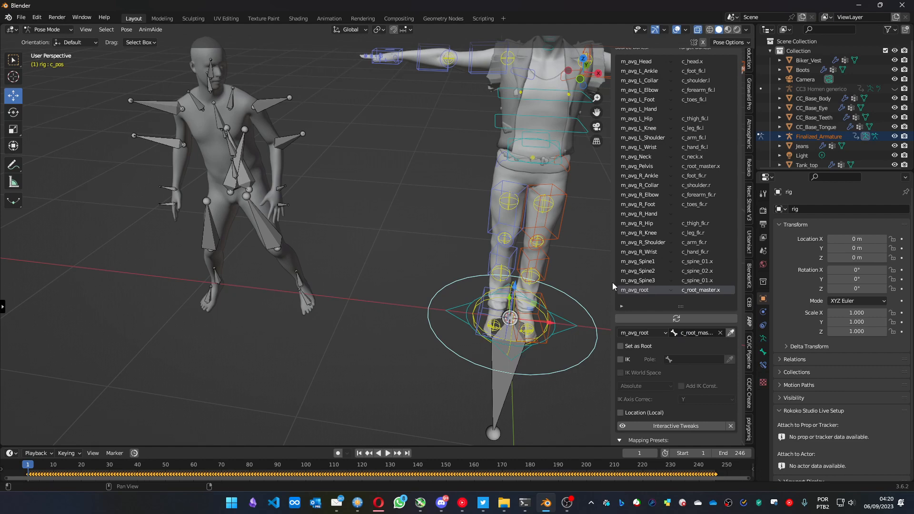
drag(614, 282, 605, 281)
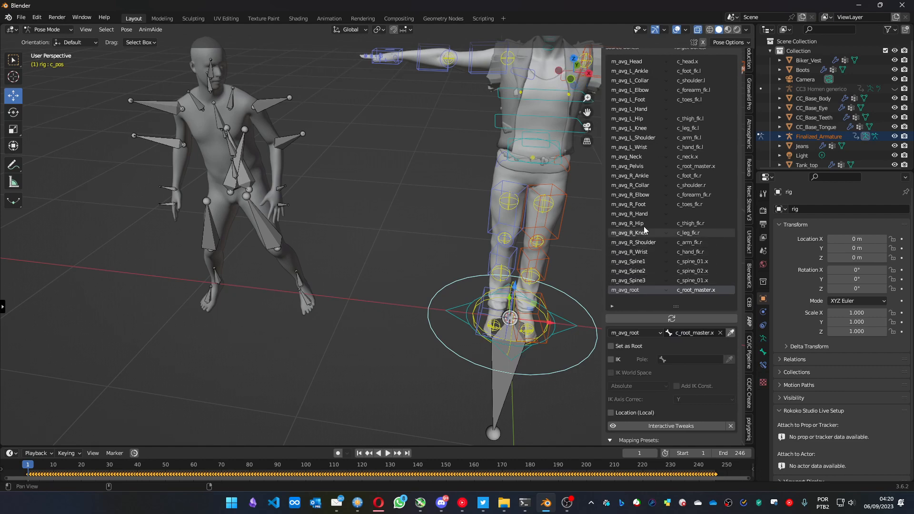
Step: Identify the source's pelvis bone and remap m_avg_Pelvis to the large ring control at the character's feet, c_pos
click(234, 176)
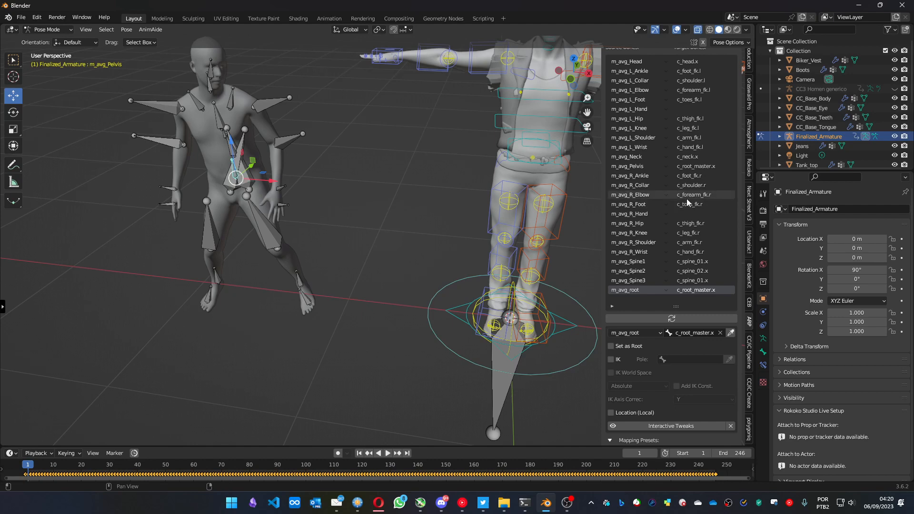
click(711, 167)
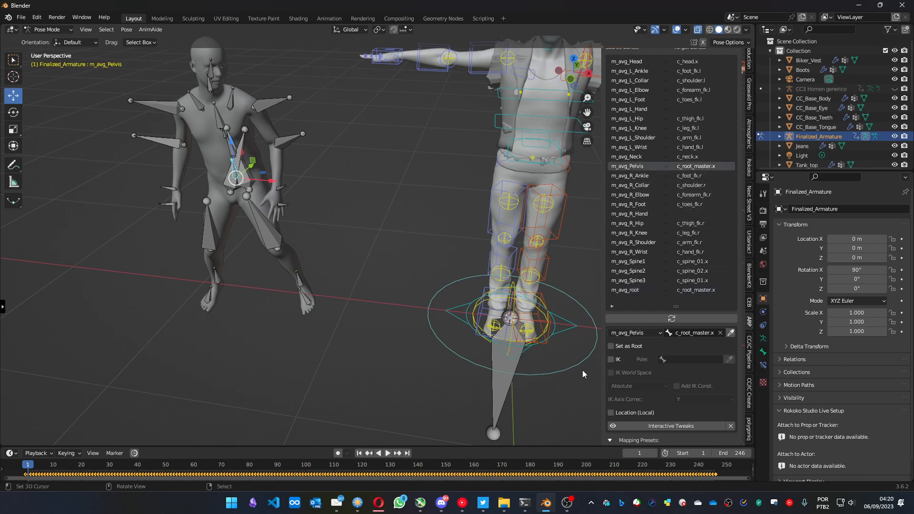
click(563, 329)
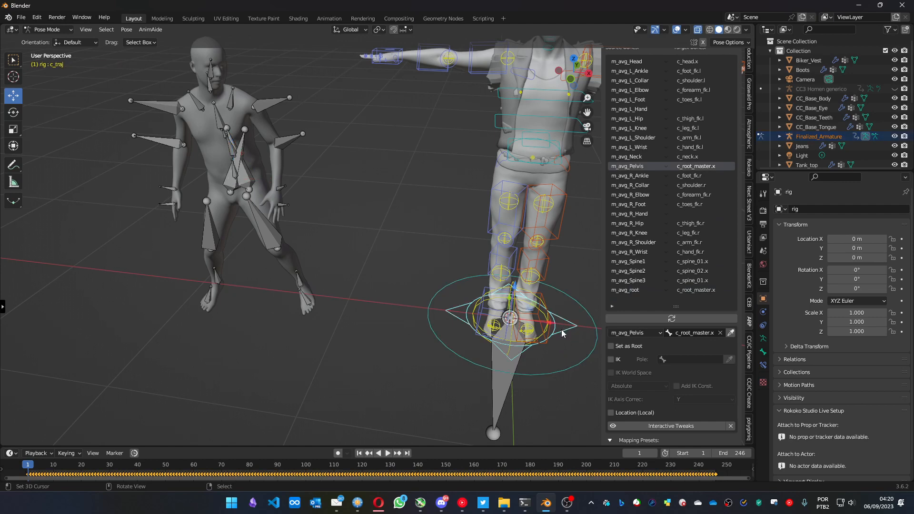
click(568, 369)
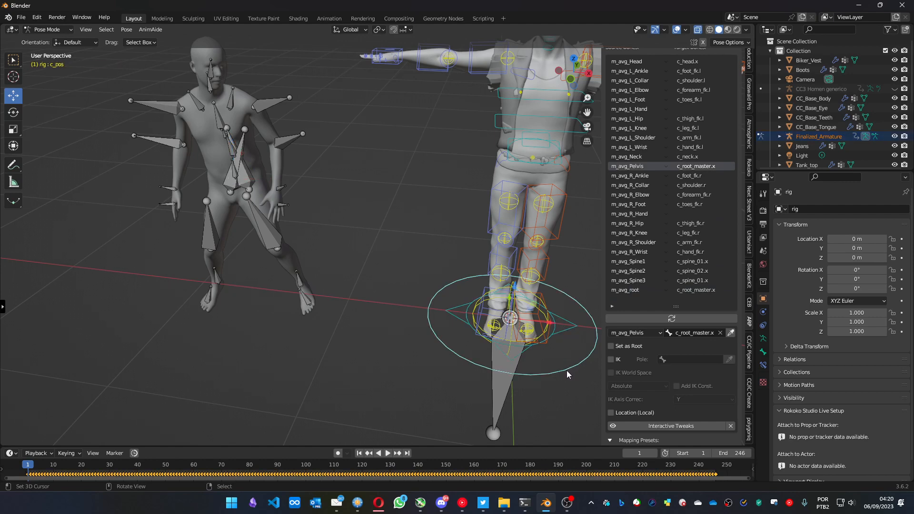
click(730, 333)
drag(633, 306, 633, 297)
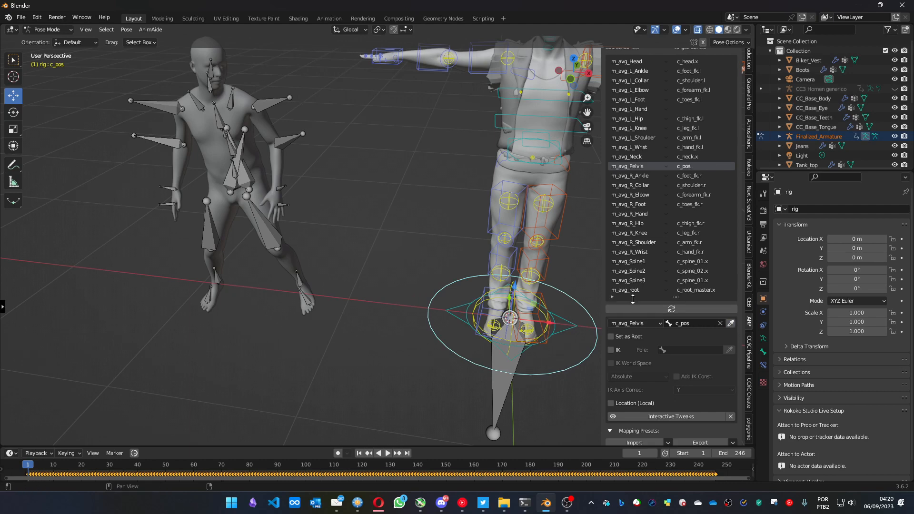
Step: Start redefining the source armature's rest pose from its actual Rest Pose, with Preserve enabled
scroll(637, 384, down, 5)
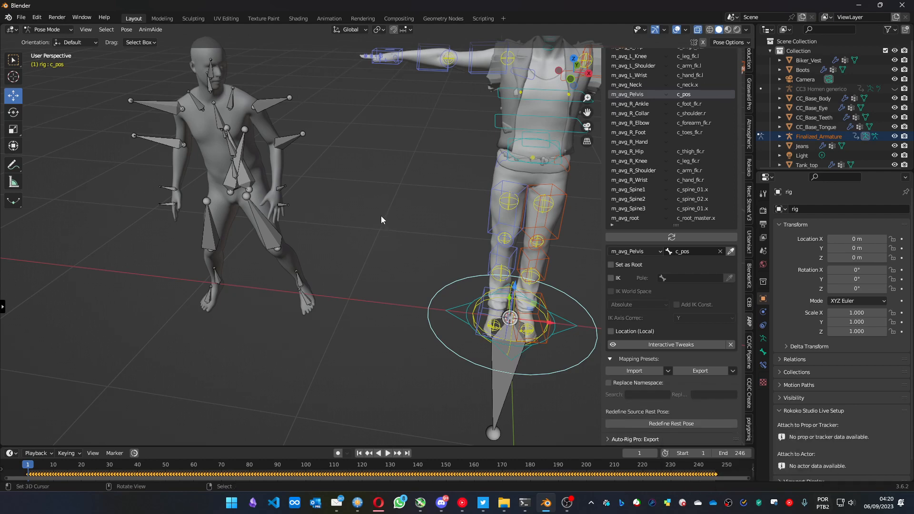
shift+middle_drag(390, 195, 233, 179)
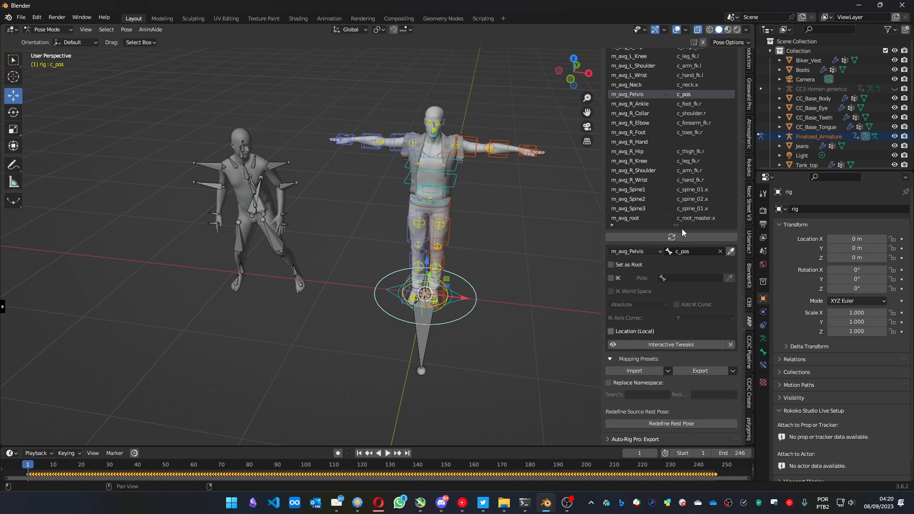
middle_drag(674, 315, 675, 317)
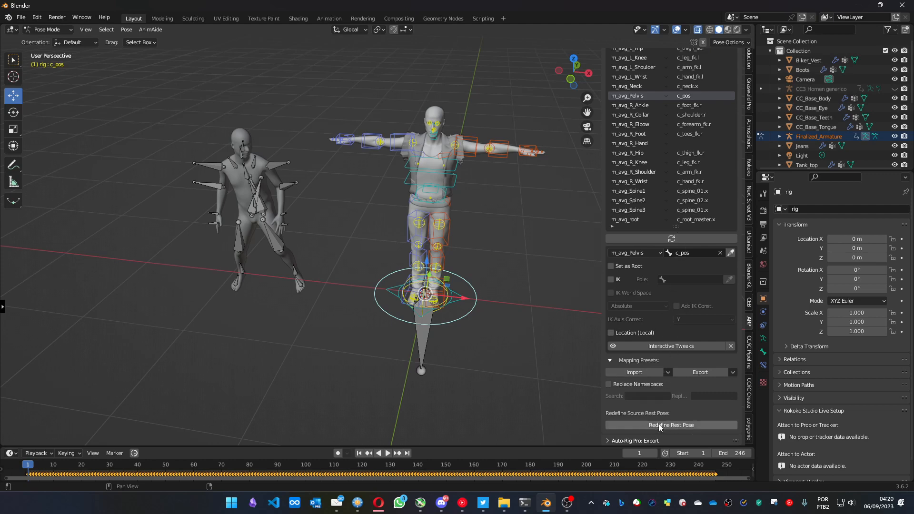
click(666, 426)
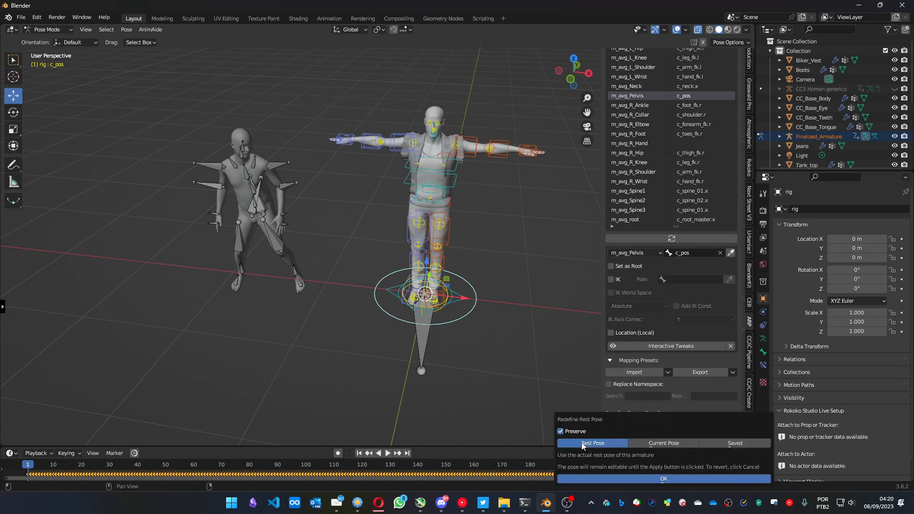
click(609, 478)
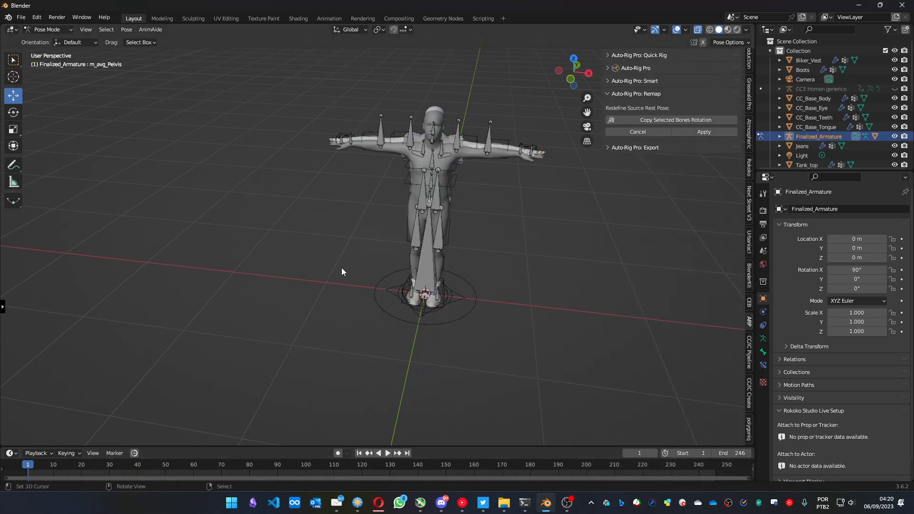
Step: Rotate the source's m_avg_L_Shoulder bone by about -30° to raise the left arm above the target's arm
middle_drag(341, 268, 305, 260)
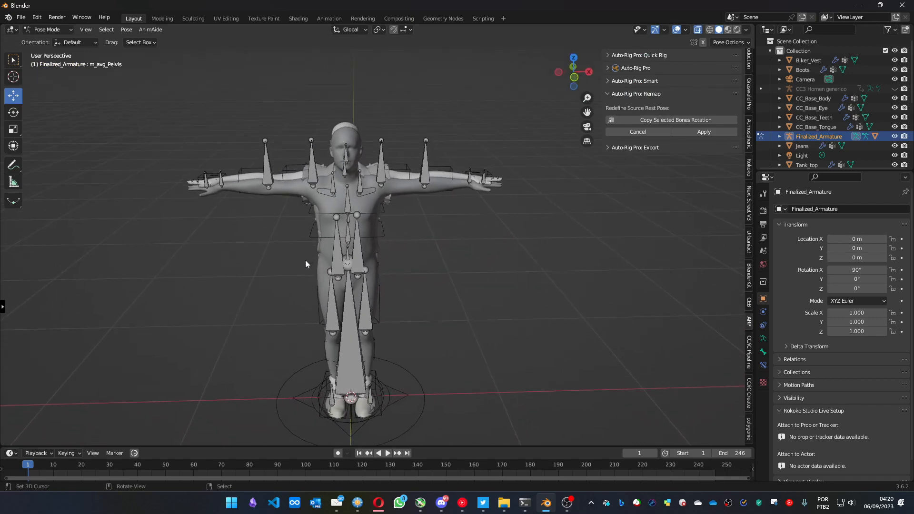
click(381, 170)
key(r)
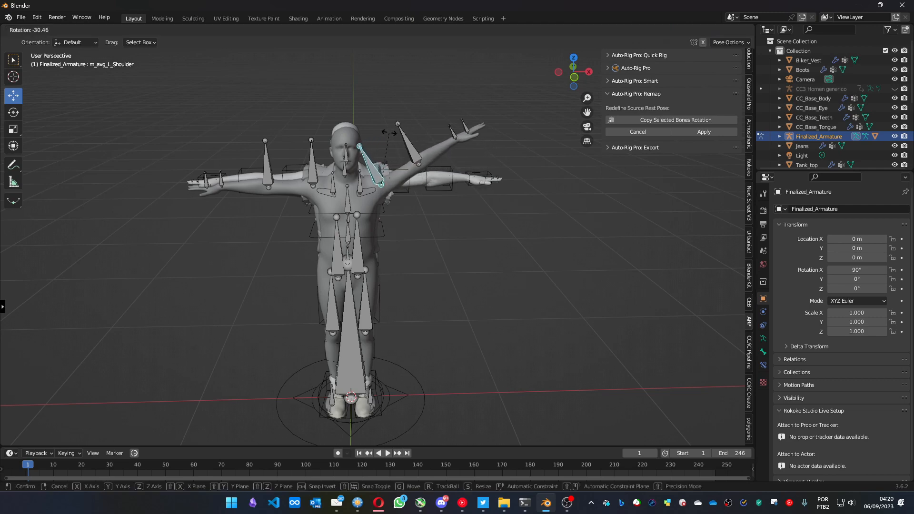
click(385, 132)
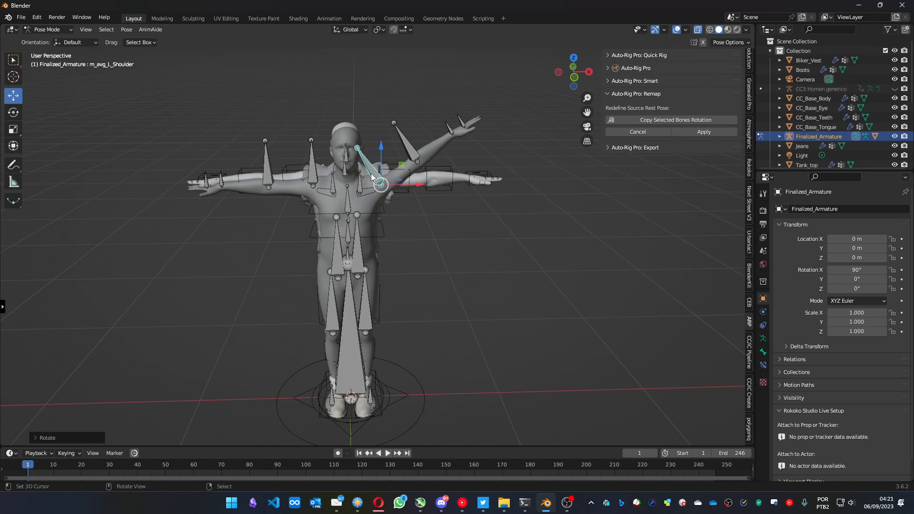
Step: Copy the target control's rotation onto the selected m_avg_L_Shoulder bone
middle_drag(444, 190, 425, 208)
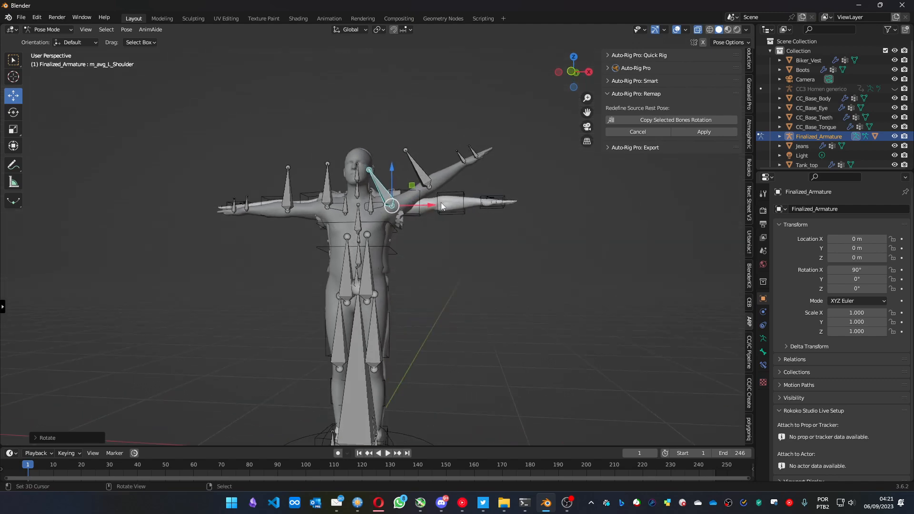
click(652, 119)
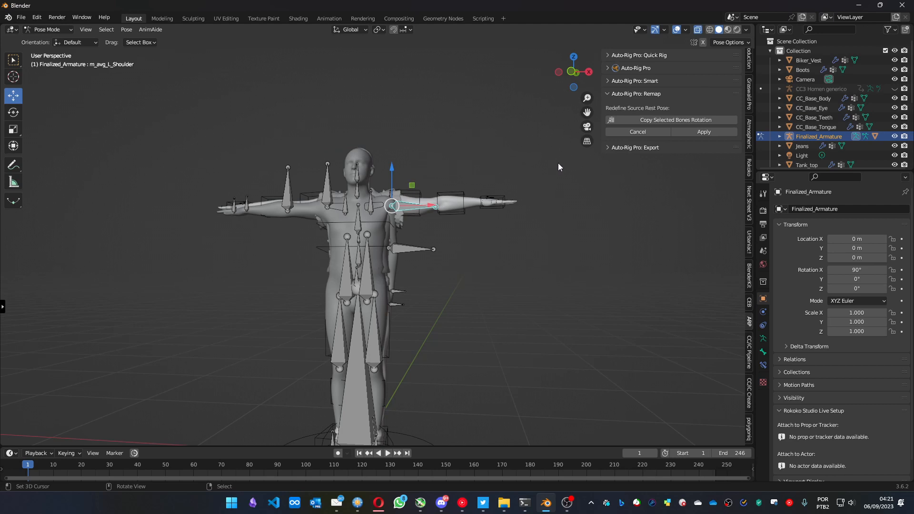
Step: Try rotating the source's m_avg_L_Shoulder bone by about -96° around the global Y axis and check it from above
key(r)
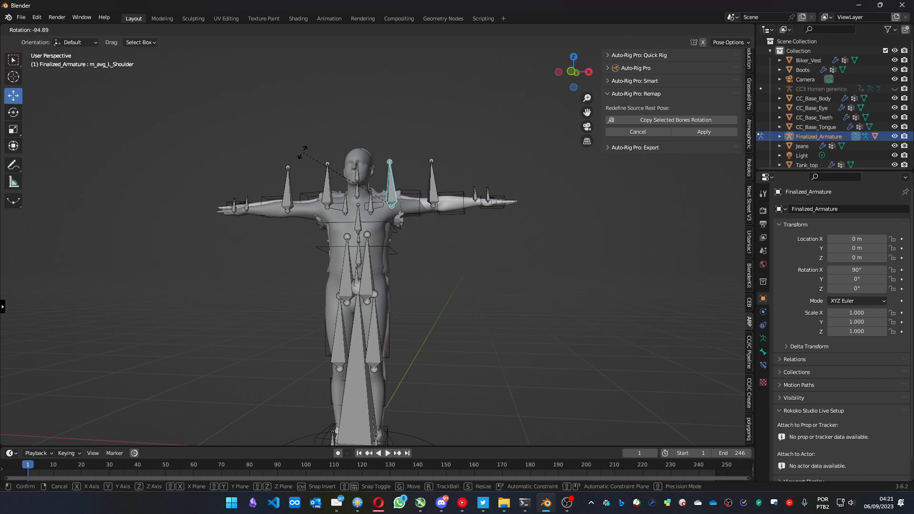
key(x)
key(y)
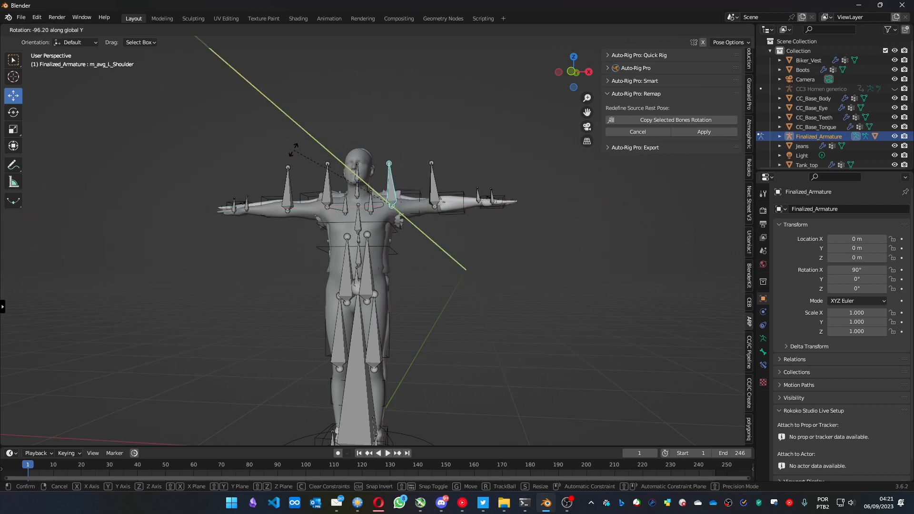
click(293, 150)
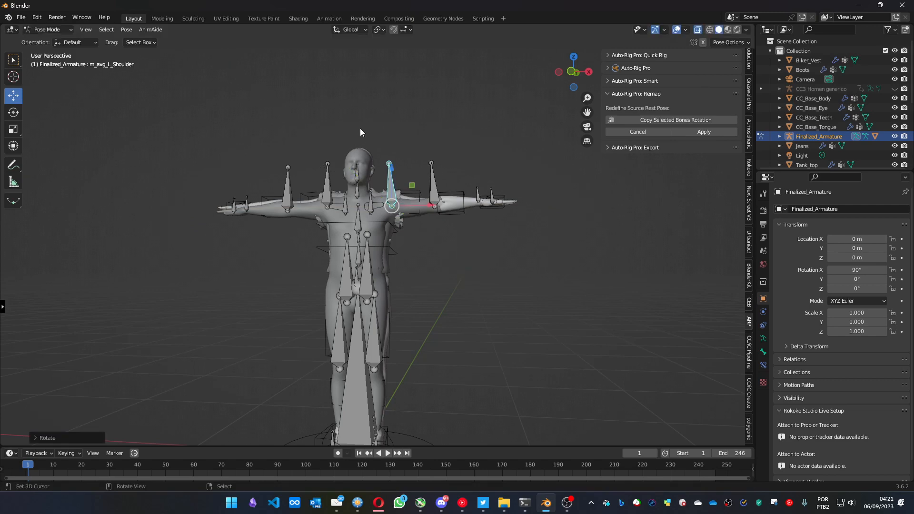
middle_drag(360, 128, 364, 211)
middle_drag(347, 131, 348, 232)
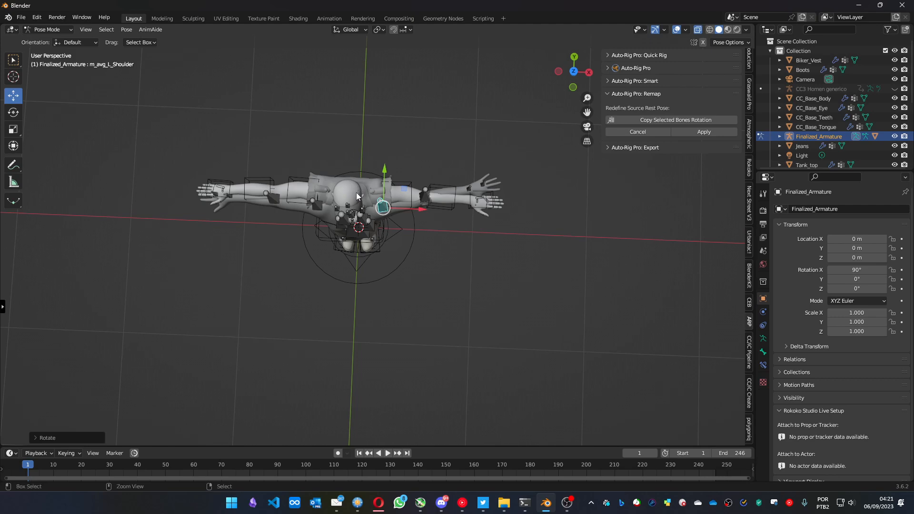
Step: Undo the left shoulder rotation changes and apply the redefined source rest pose
key(ctrl+z)
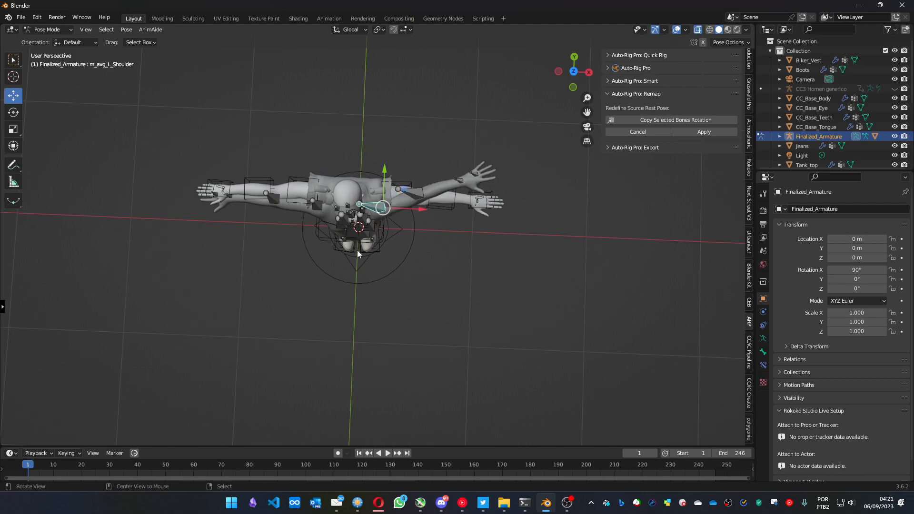
middle_drag(358, 250, 360, 179)
middle_drag(413, 156, 363, 222)
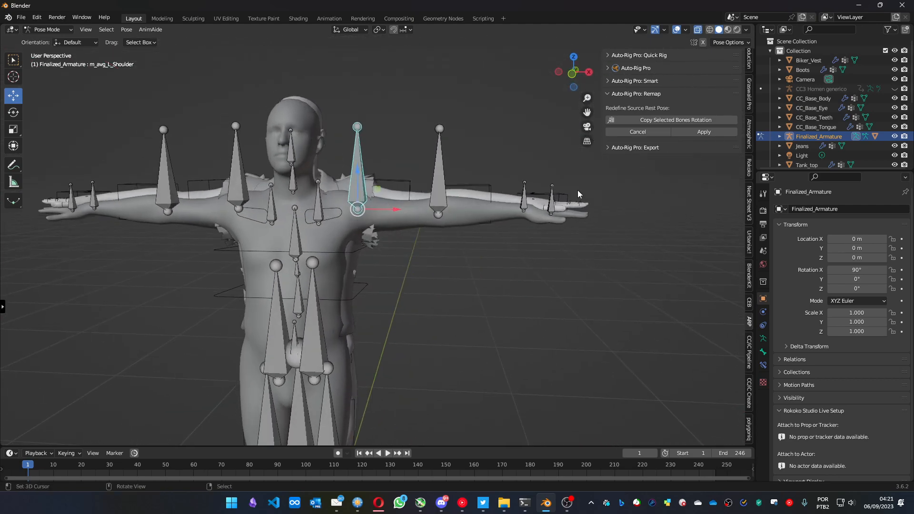
click(709, 131)
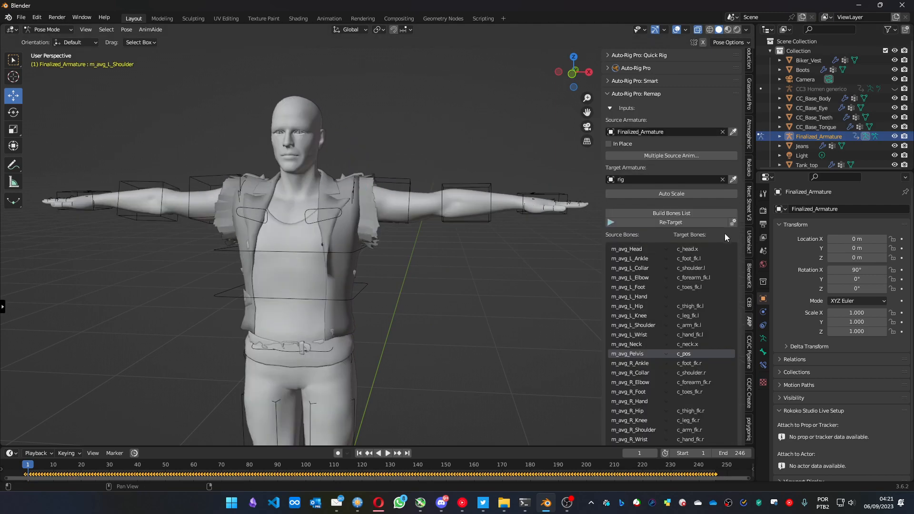
Step: Expand the extra Re-Target options and try to bind the source to the target with Bind Only
click(663, 227)
click(734, 224)
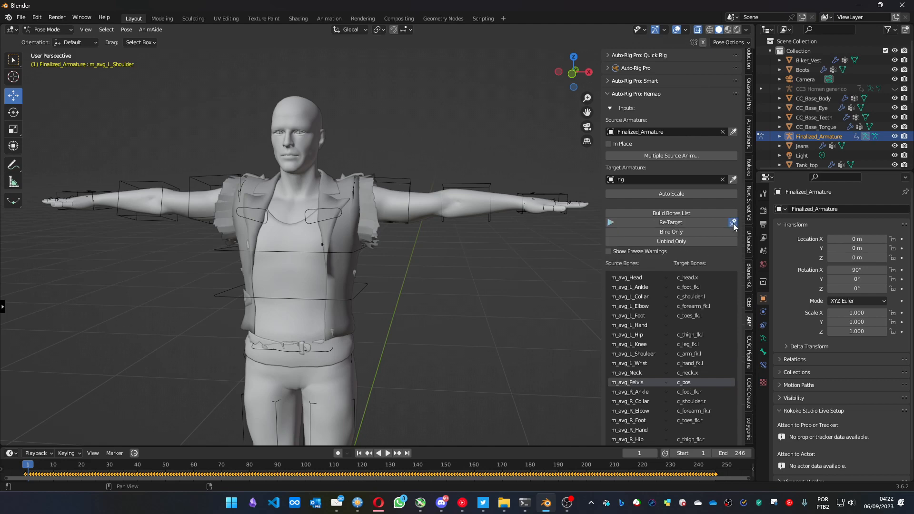
click(688, 232)
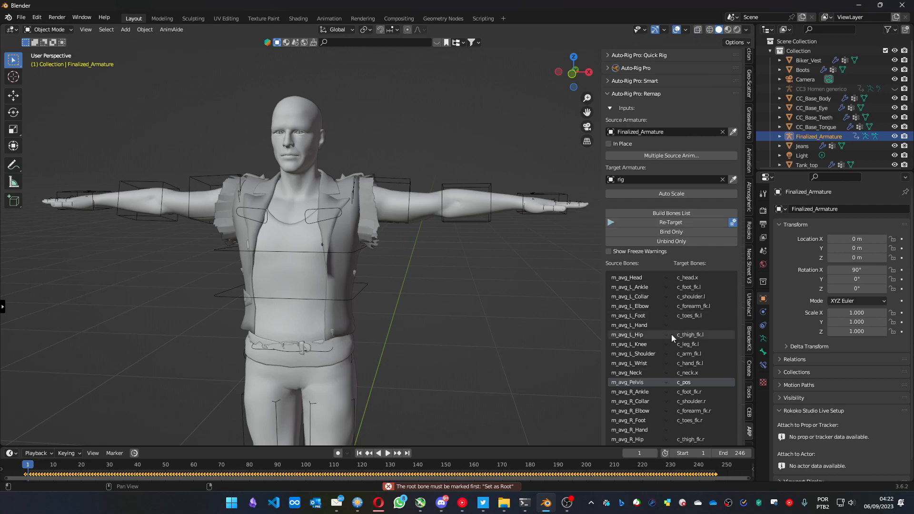
Step: Set m_avg_root, mapped to c_root_master.x, as the root and bind the armatures with Bind Only
middle_drag(672, 334, 670, 167)
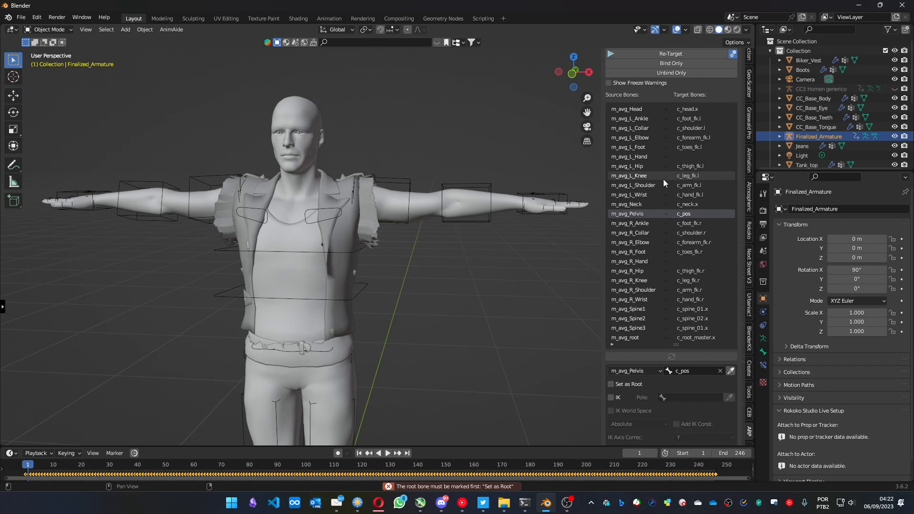
click(627, 342)
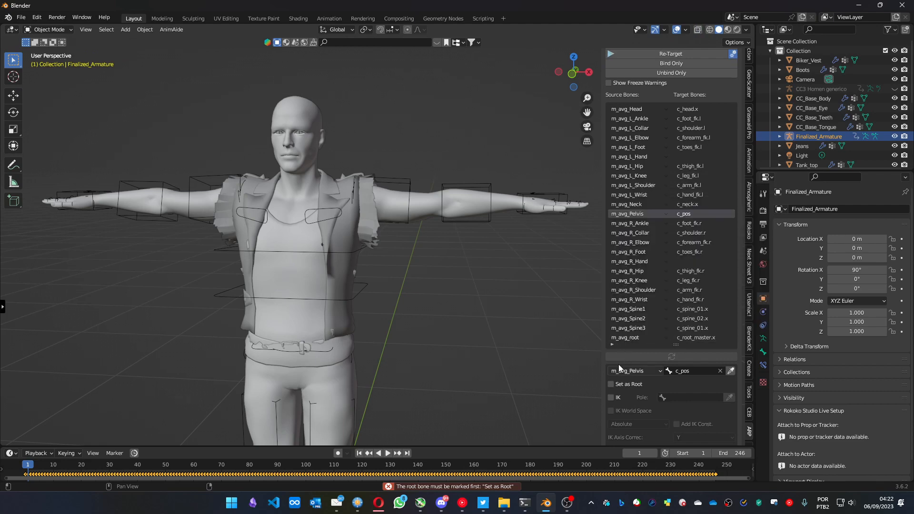
click(685, 339)
click(622, 385)
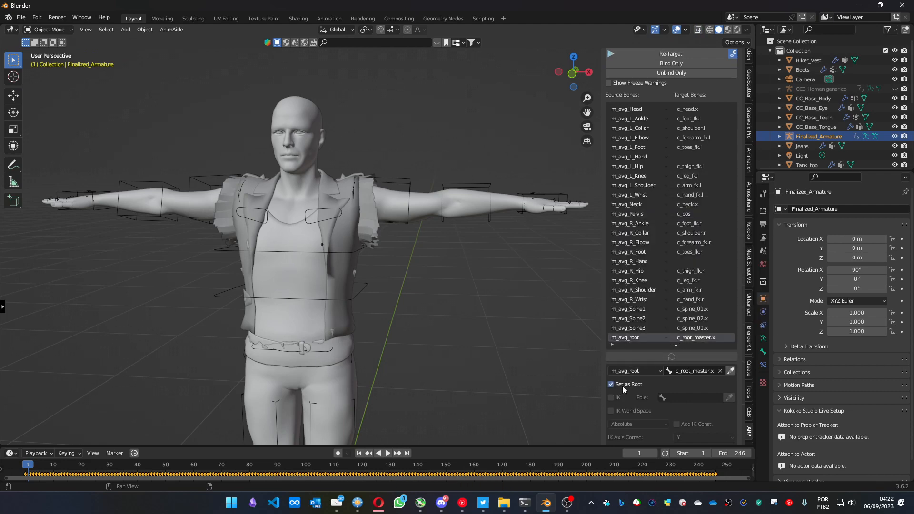
scroll(671, 138, up, 3)
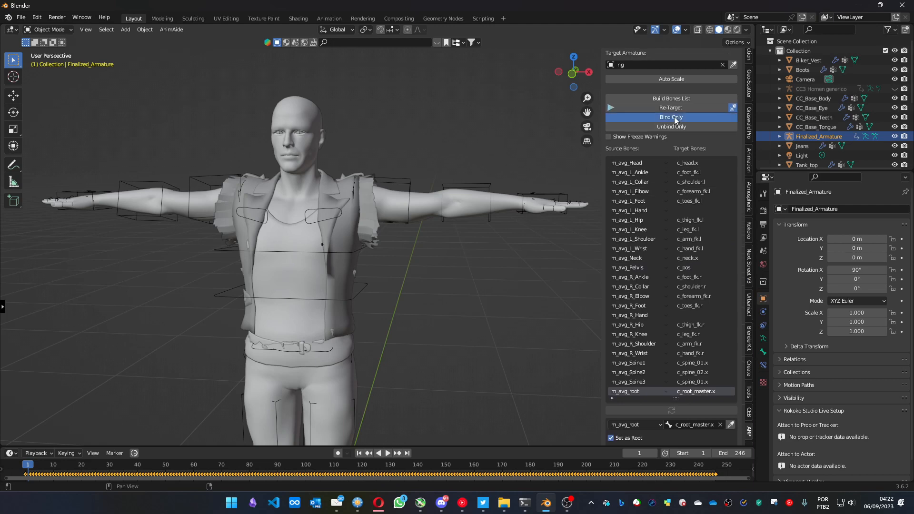
click(674, 117)
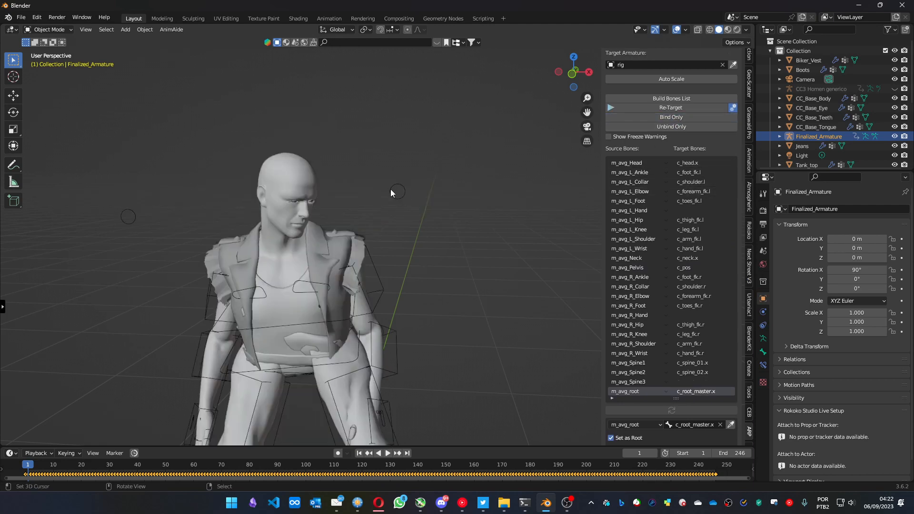
Step: Play the bound animation to compare the character's motion with the source armature
ctrl+middle_drag(373, 202, 333, 243)
key(space)
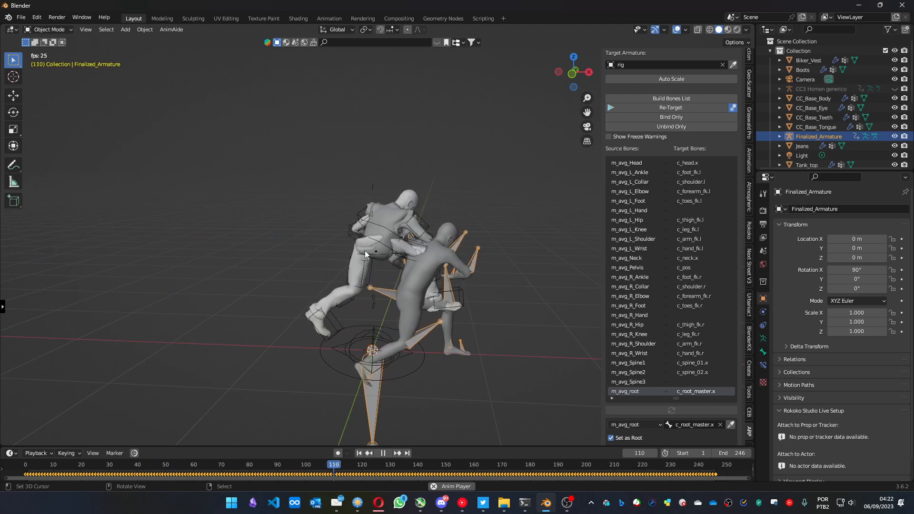
key(space)
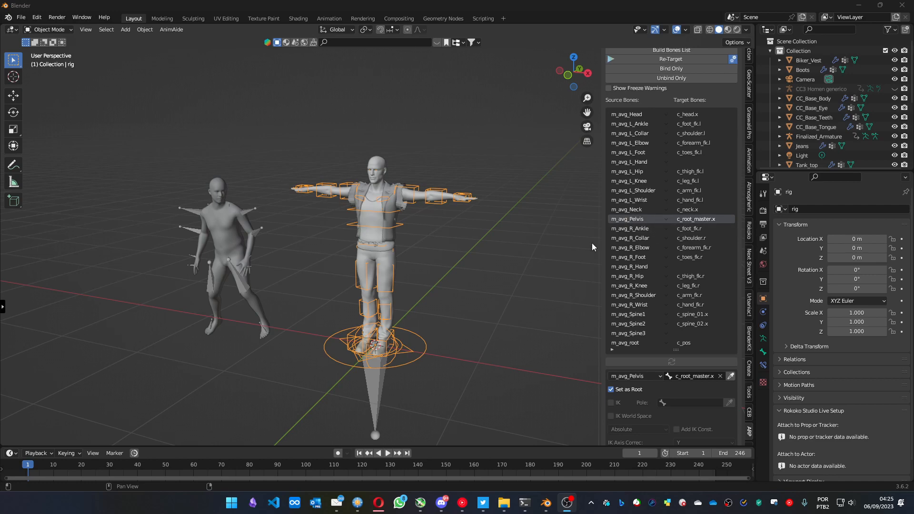
Step: Add the source armature to the rig selection and put both in Pose Mode, keeping solid shading
shift+click(250, 211)
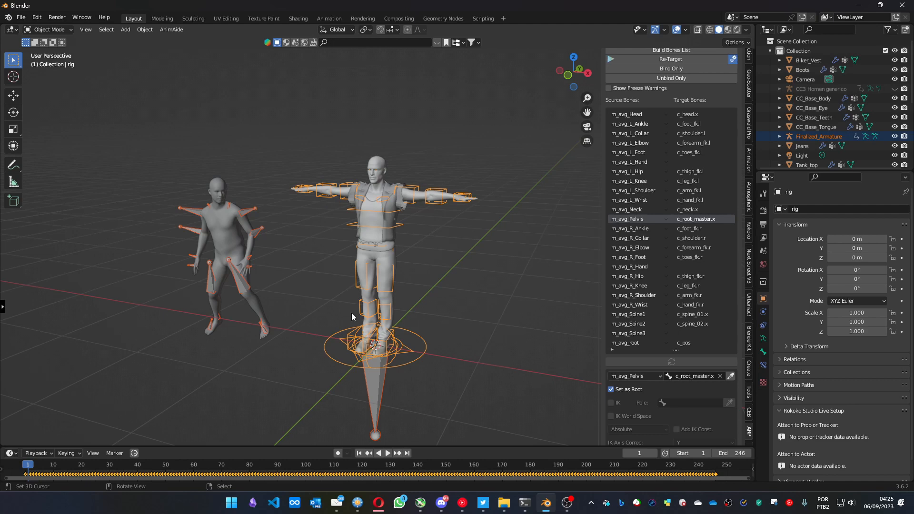
key(shift+z)
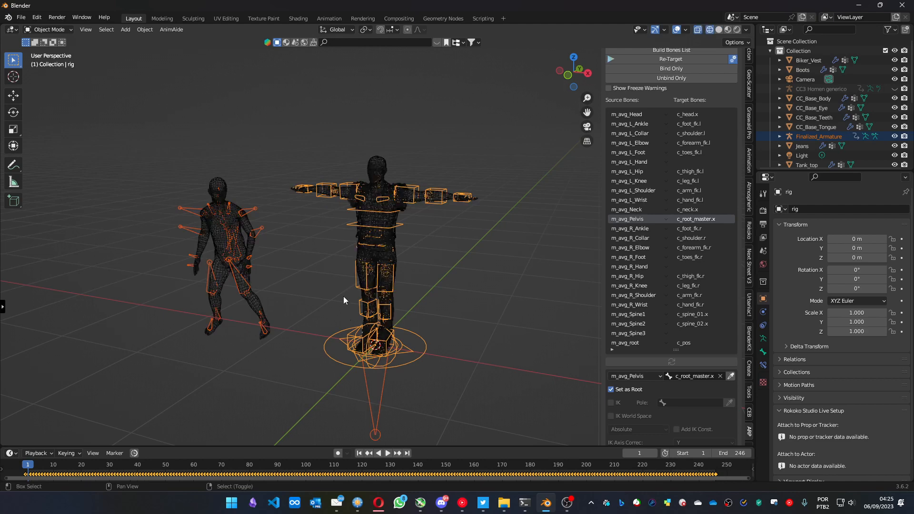
click(54, 30)
click(50, 62)
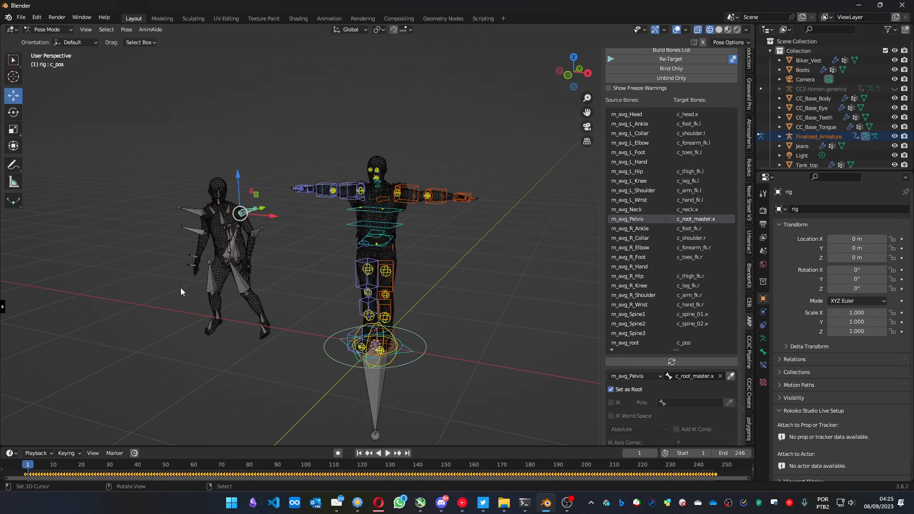
mouse_move(181, 292)
middle_down()
mouse_move(215, 318)
mouse_move(221, 288)
middle_up()
key(shift+z)
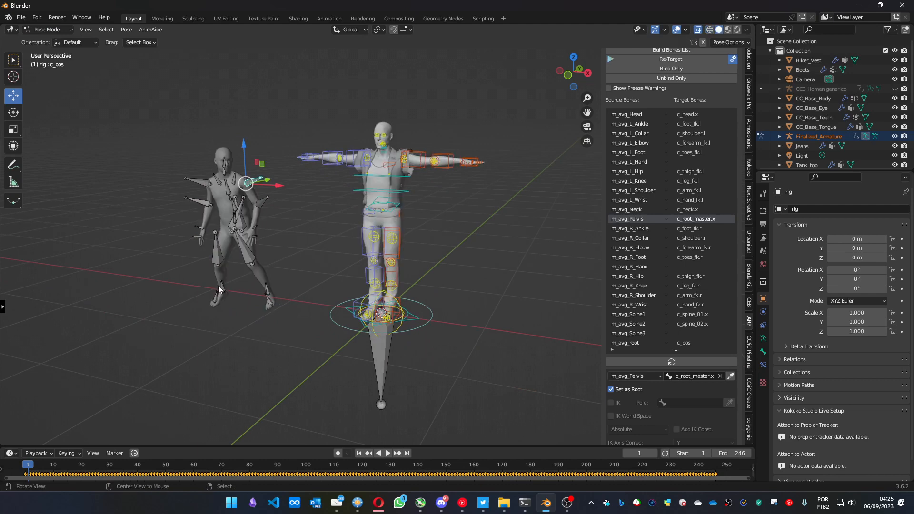
ctrl+alt+drag(227, 297, 198, 278)
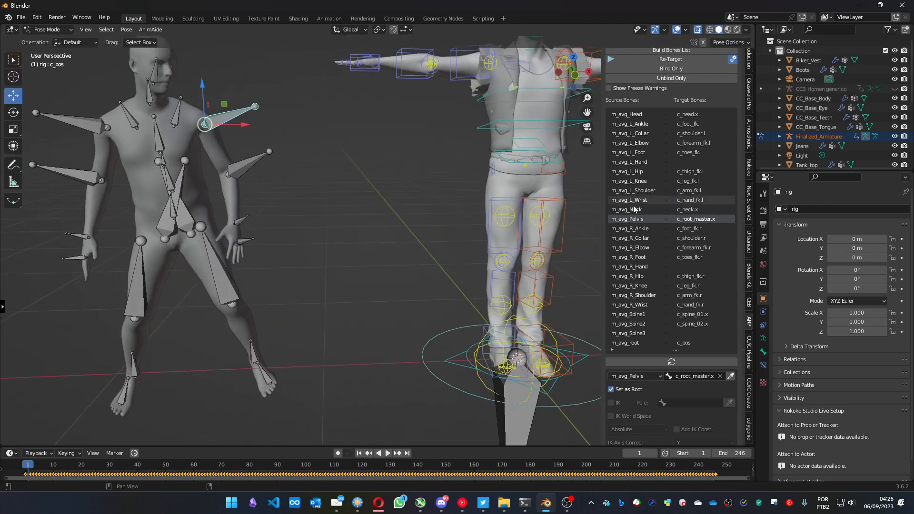
Step: Compare the source's m_avg_Pelvis bone with its mapped target control c_root_master.x at the character's hips
click(173, 216)
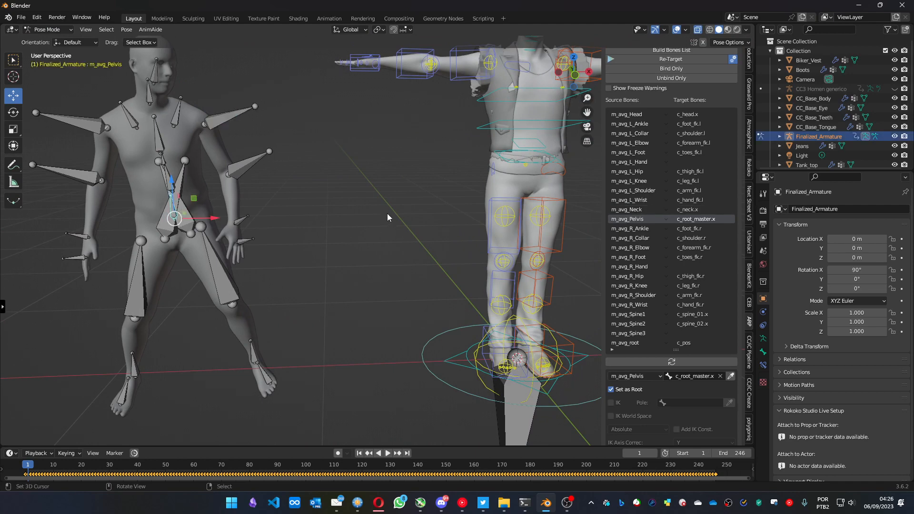
shift+middle_drag(402, 216, 326, 278)
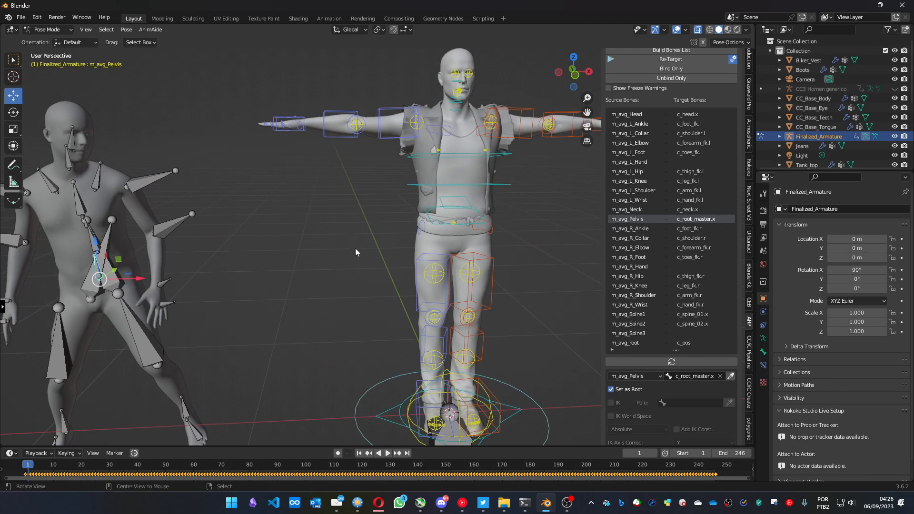
shift+middle_drag(366, 242, 345, 263)
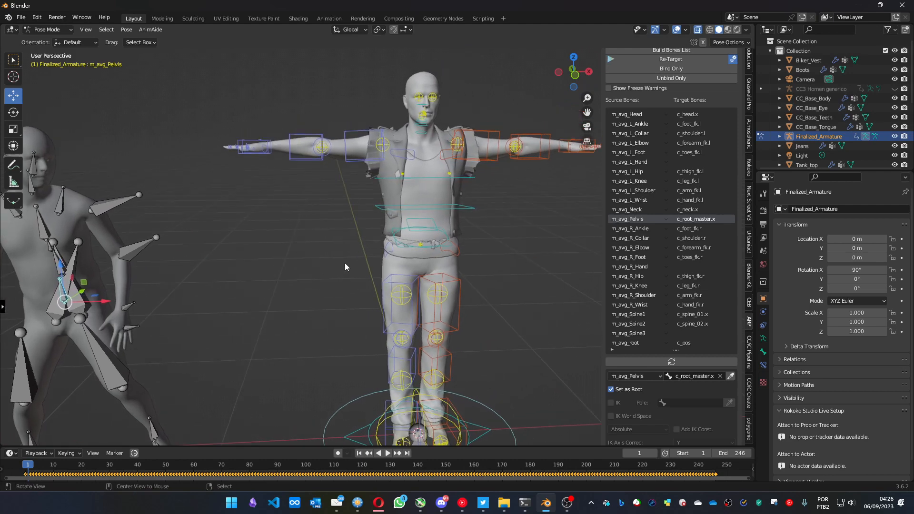
click(400, 250)
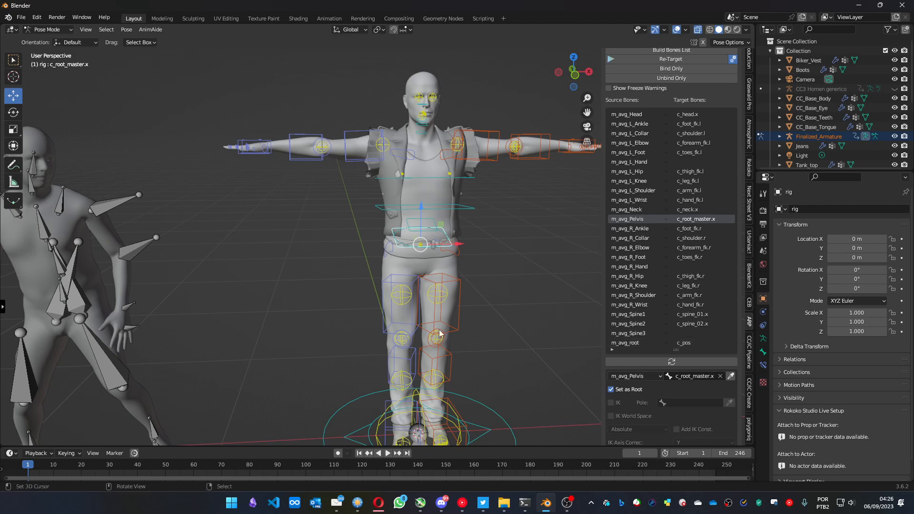
middle_drag(273, 336, 305, 187)
scroll(303, 210, down, 5)
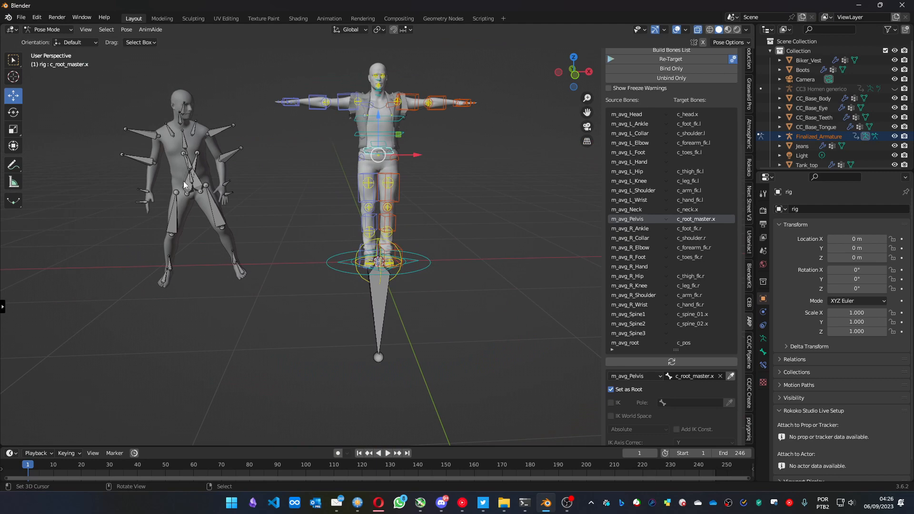
Step: Examine the m_avg_root to c_pos mapping, testing a move of the ring control at the feet and cancelling it
click(378, 311)
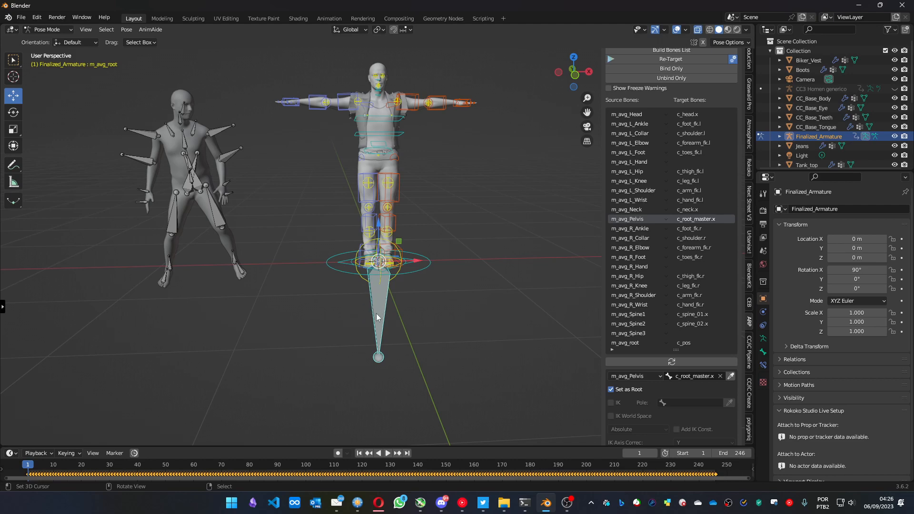
click(412, 270)
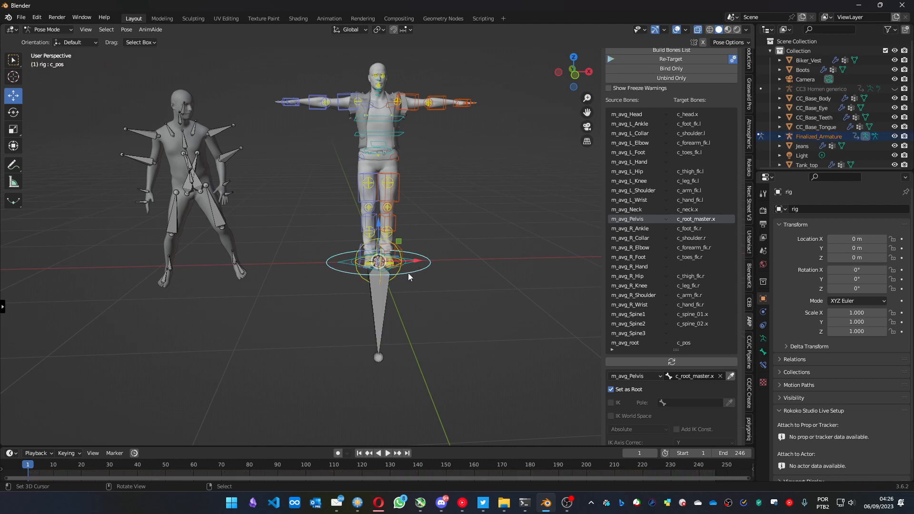
key(g)
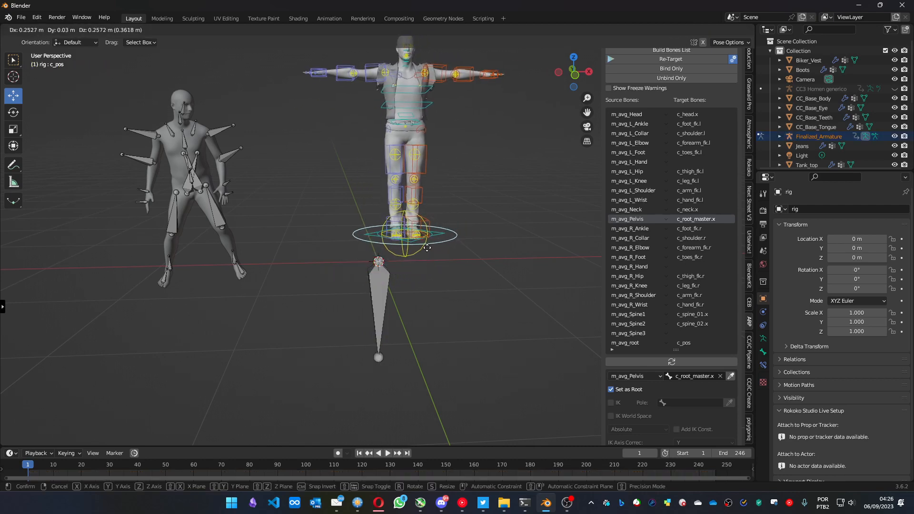
right_click(420, 261)
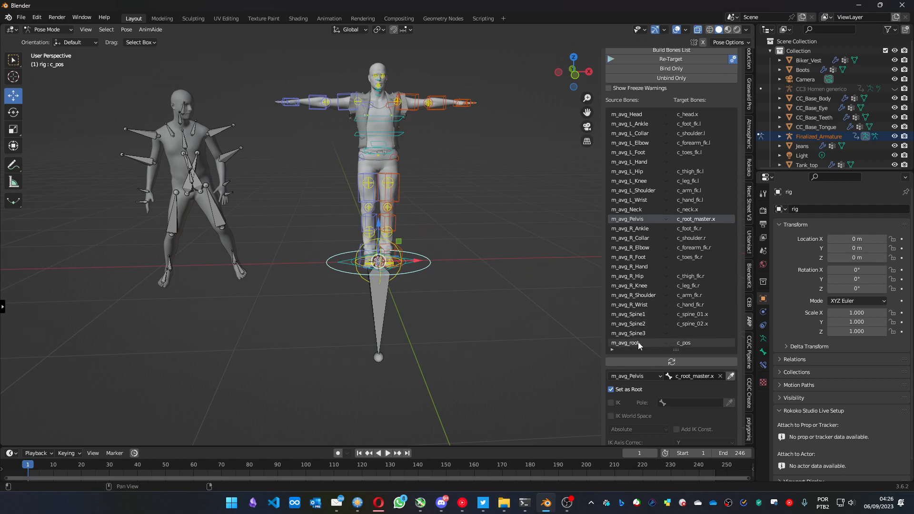
click(694, 344)
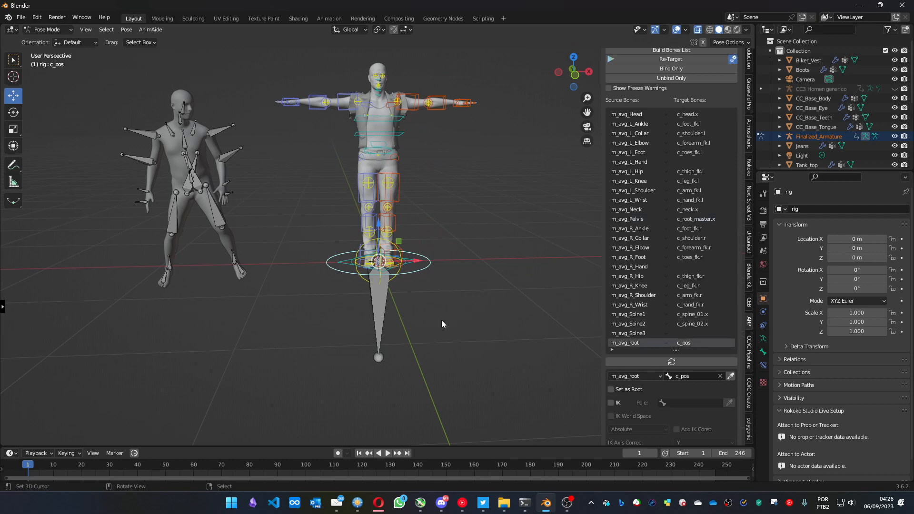
click(376, 306)
click(413, 273)
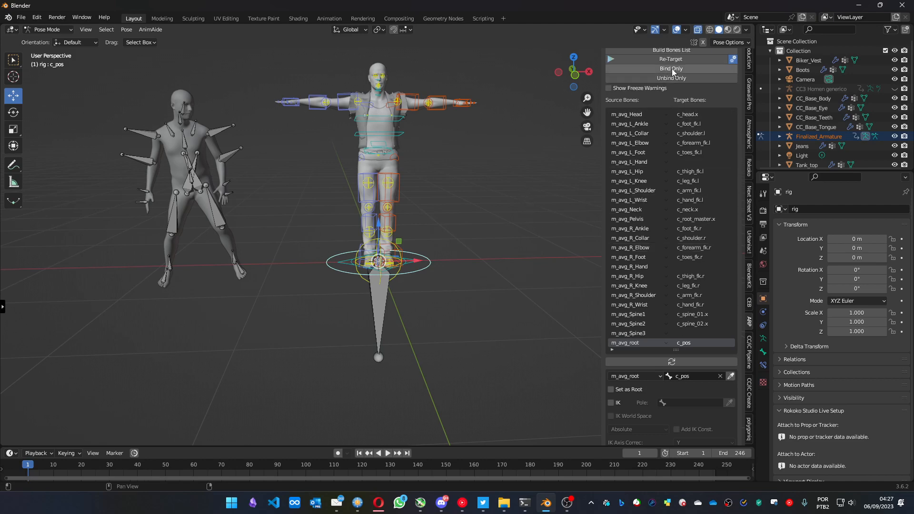
Step: Start redefining the source armature's rest pose again with the corrected pelvis and root mappings
scroll(667, 215, down, 7)
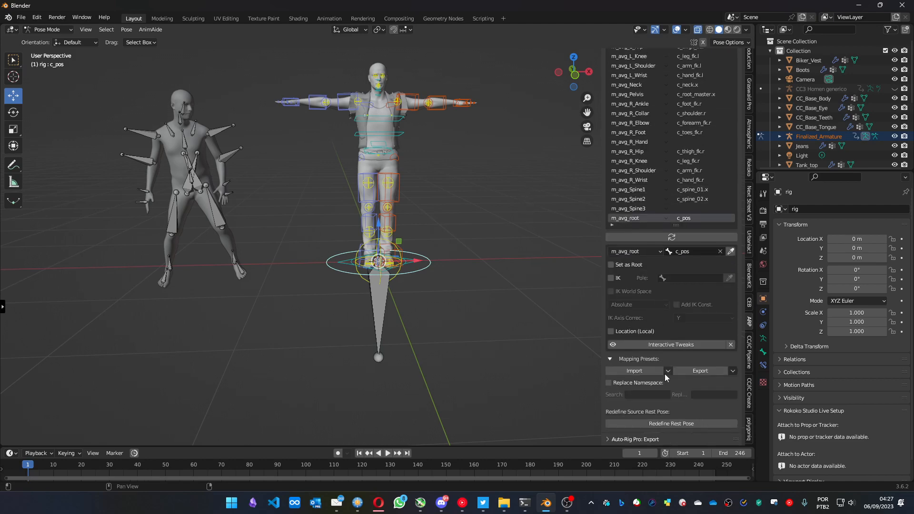
click(654, 424)
click(608, 479)
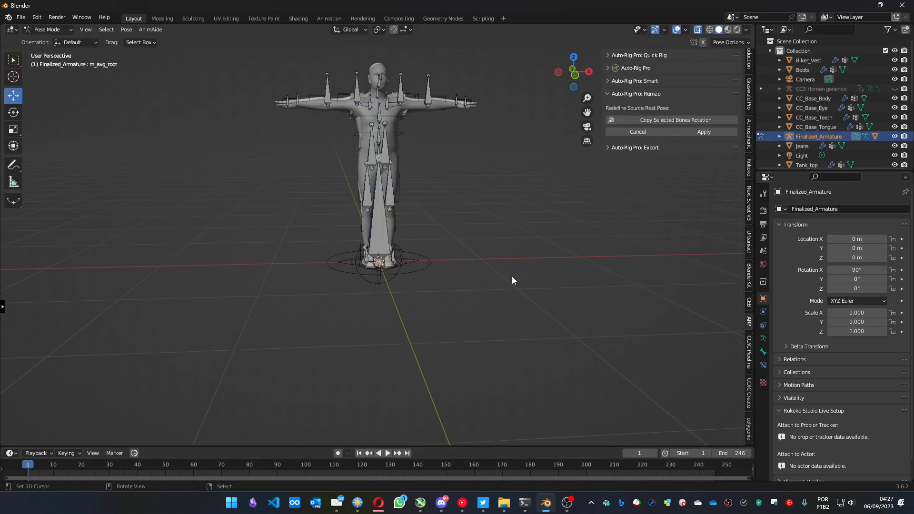
middle_drag(464, 157, 448, 183)
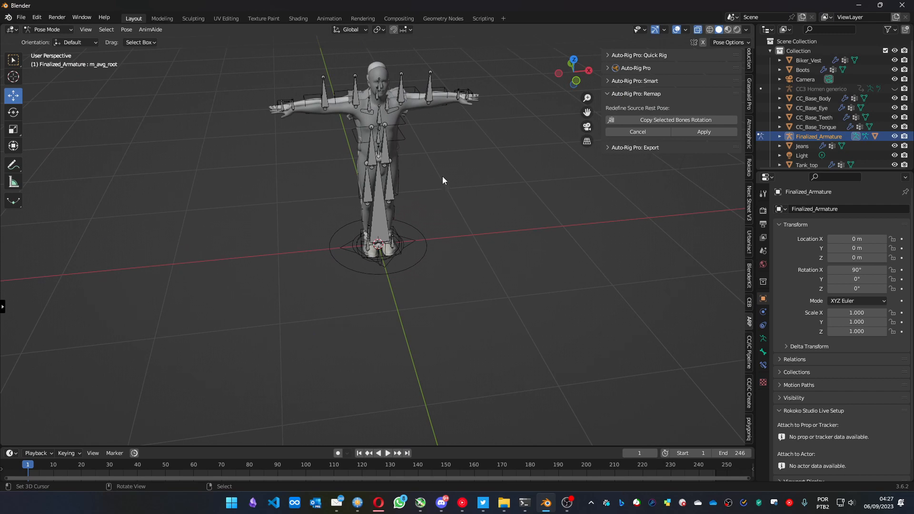
Step: Apply the redefined source rest pose and bind the rig to the source armature without baking
middle_drag(455, 168, 447, 235)
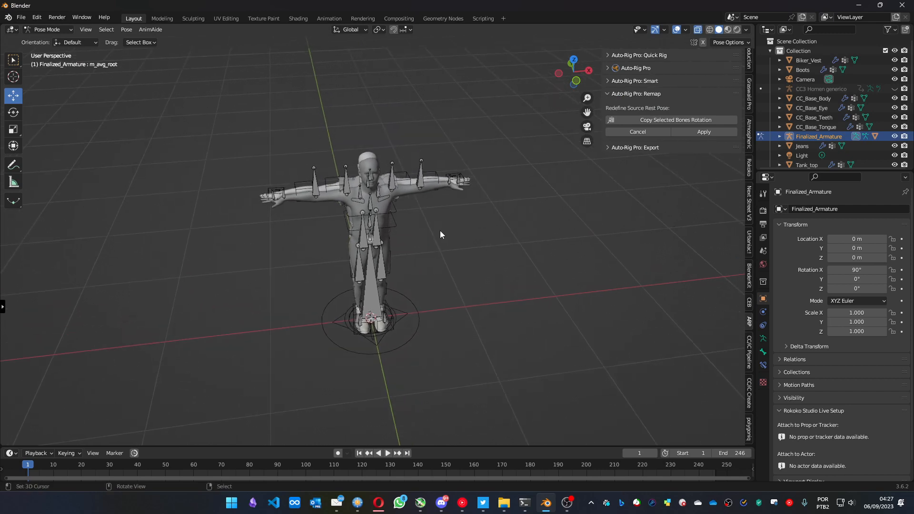
mouse_move(439, 229)
middle_down()
mouse_move(452, 224)
mouse_move(430, 208)
mouse_move(439, 239)
middle_up()
scroll(439, 239, up, 6)
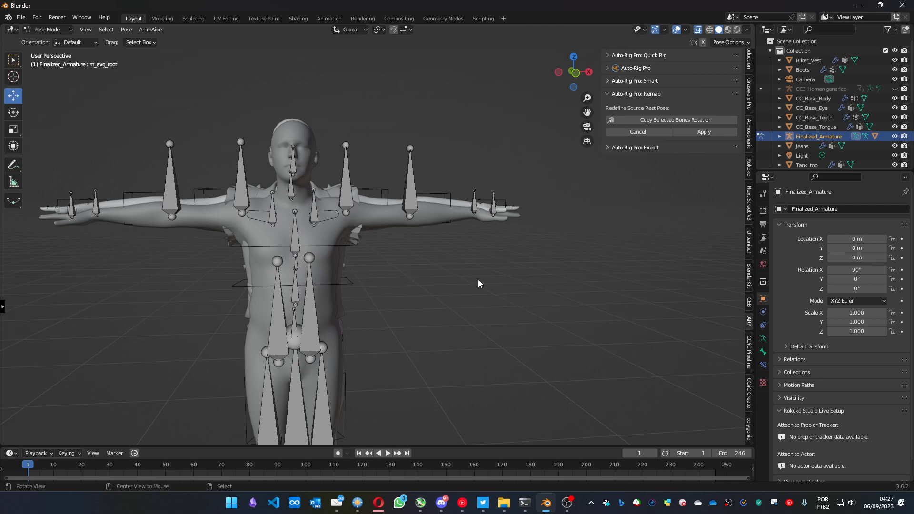
middle_drag(478, 279, 449, 293)
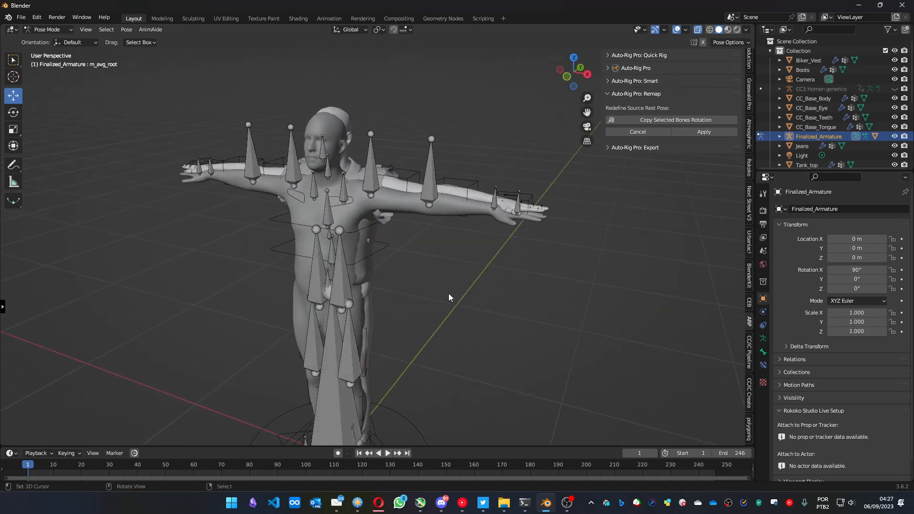
click(706, 132)
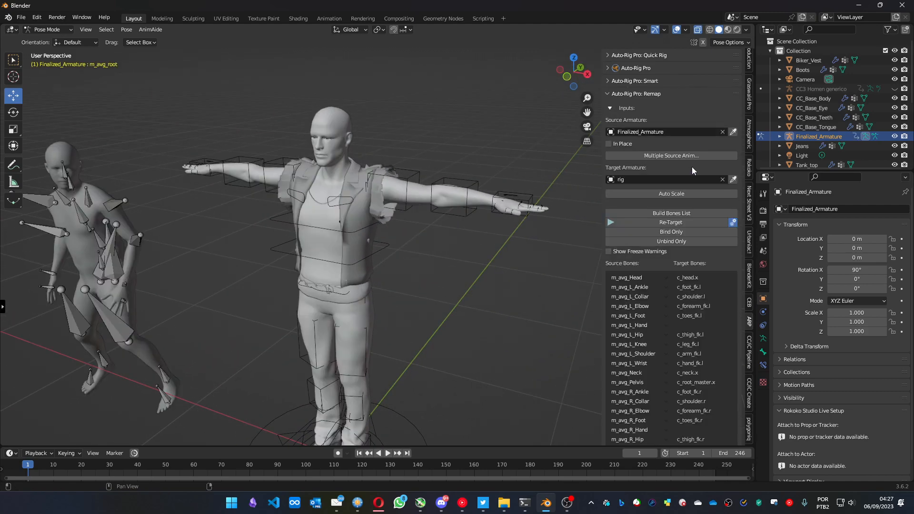
click(661, 231)
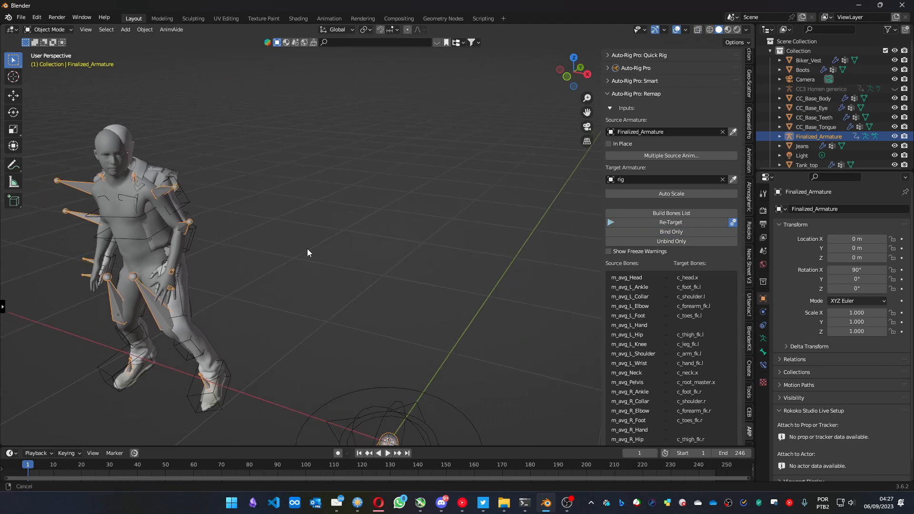
Step: Play the bound animation and hide Finalized_Armature and Finalized_Mesh to check the character's motion alone
key(space)
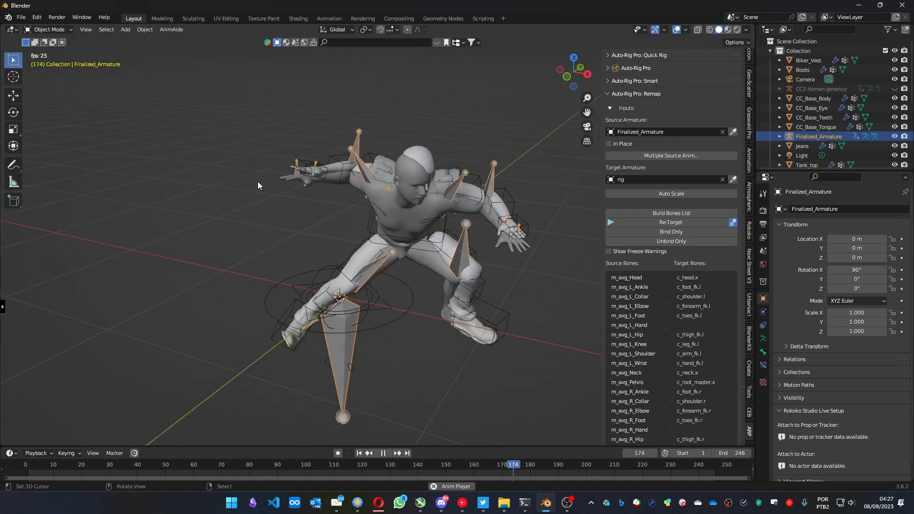
click(780, 136)
click(895, 137)
scroll(885, 116, down, 4)
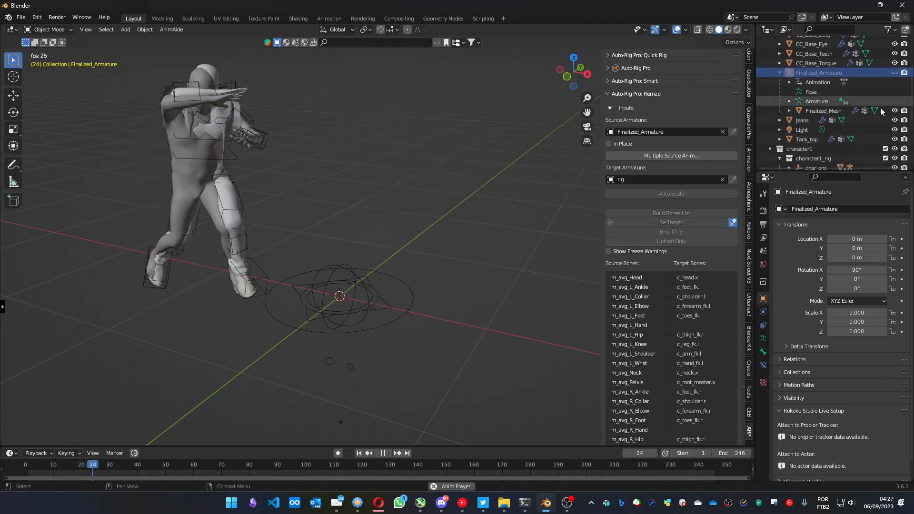
click(895, 110)
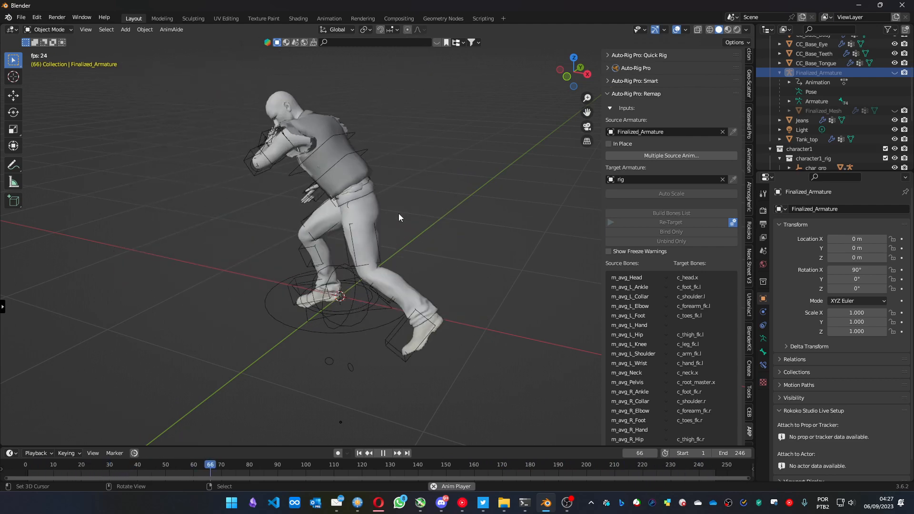
click(382, 454)
Step: Select the character's rig and try to re-target frames 0 to 246 with Linear keyframe interpolation while it is still bound
click(448, 232)
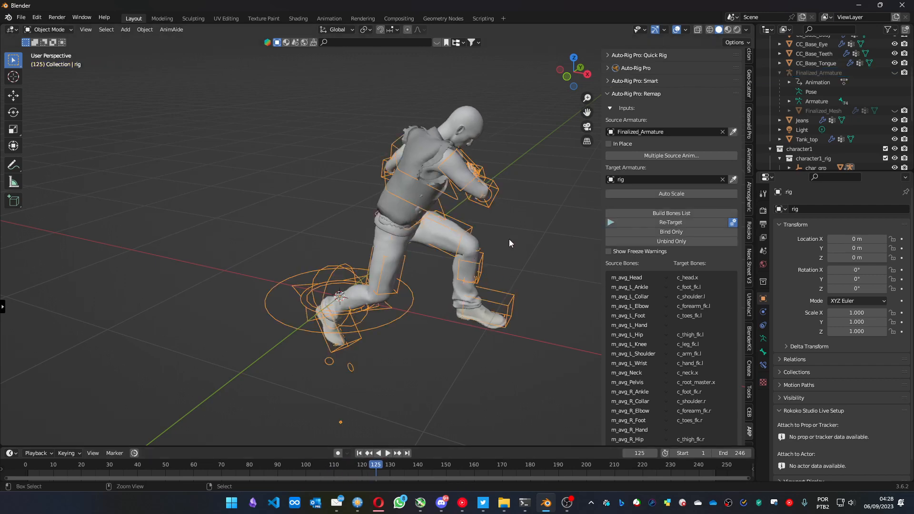
key(ctrl+Tab)
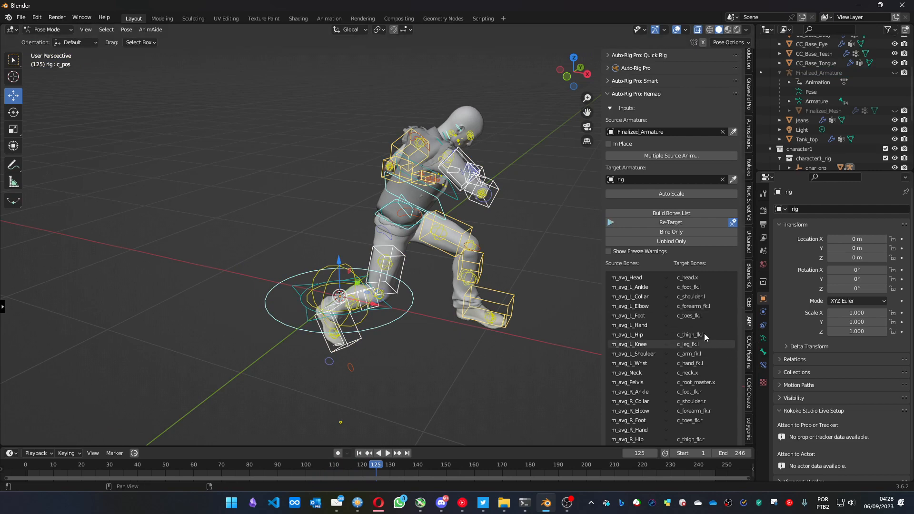
click(653, 223)
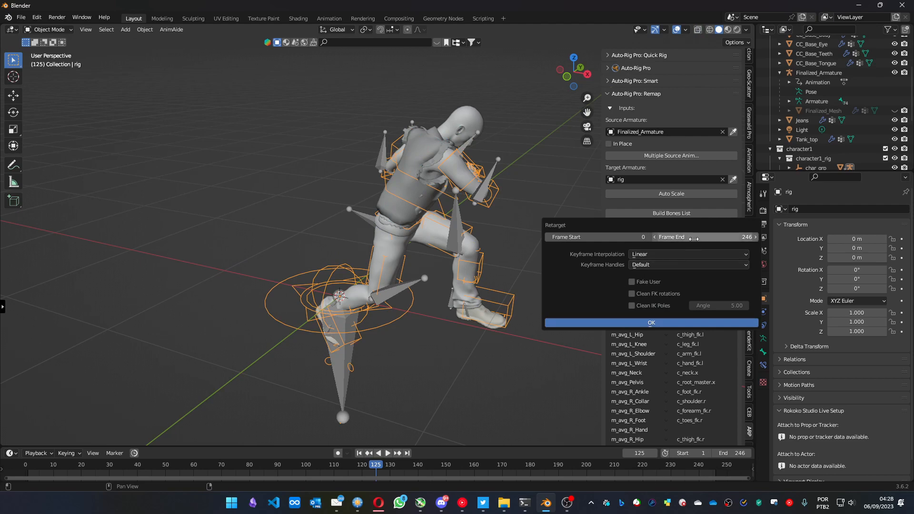
click(617, 325)
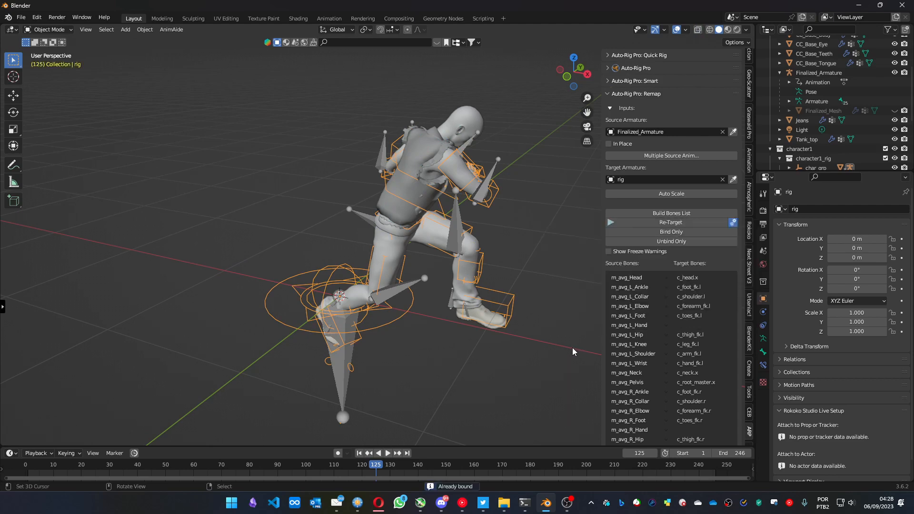
Step: Unbind the rig and re-target it over frames 0 to 246 with Linear keyframe interpolation, checking the result in playback
click(662, 242)
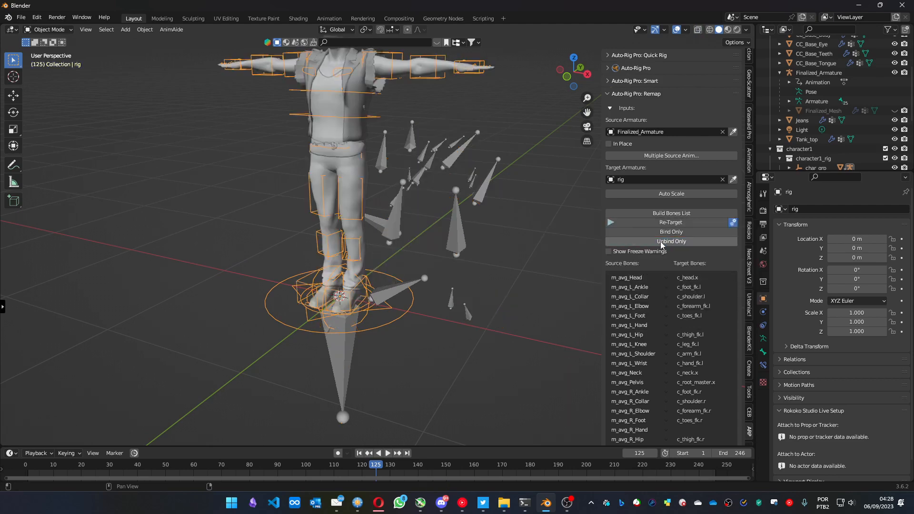
click(662, 243)
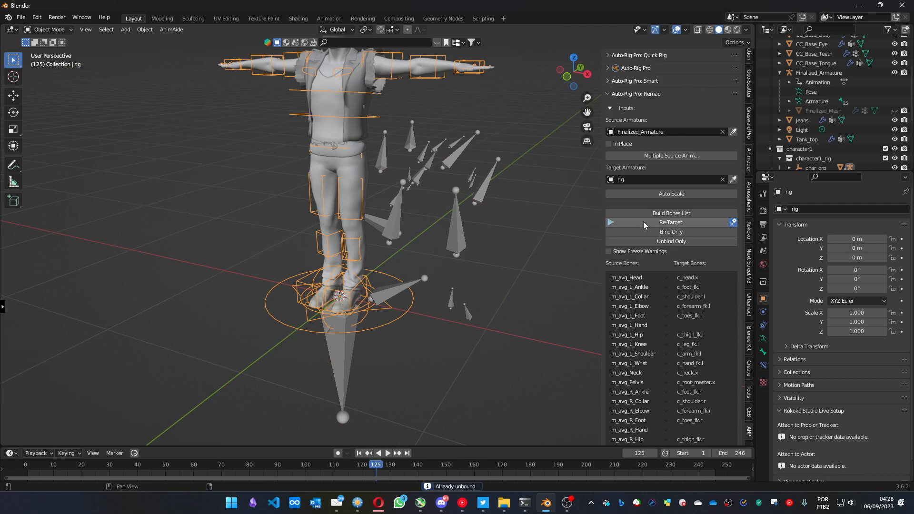
click(644, 222)
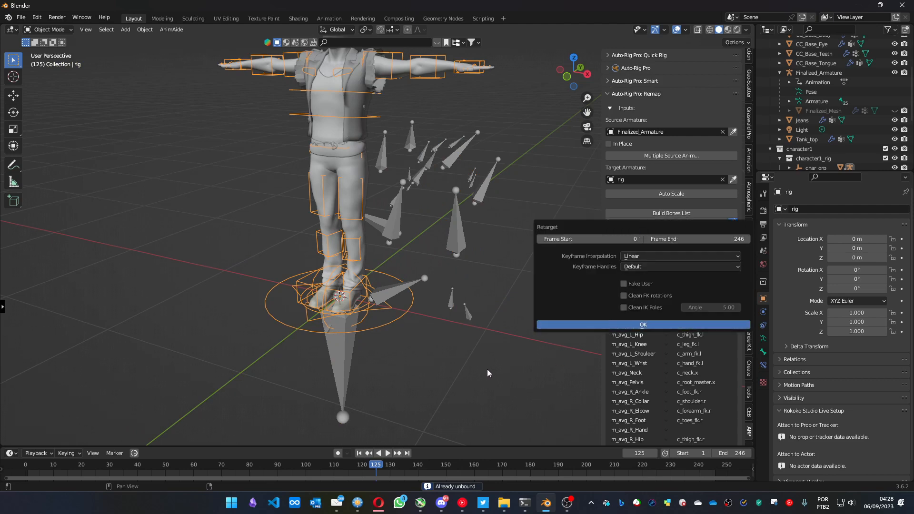
key(Return)
key(space)
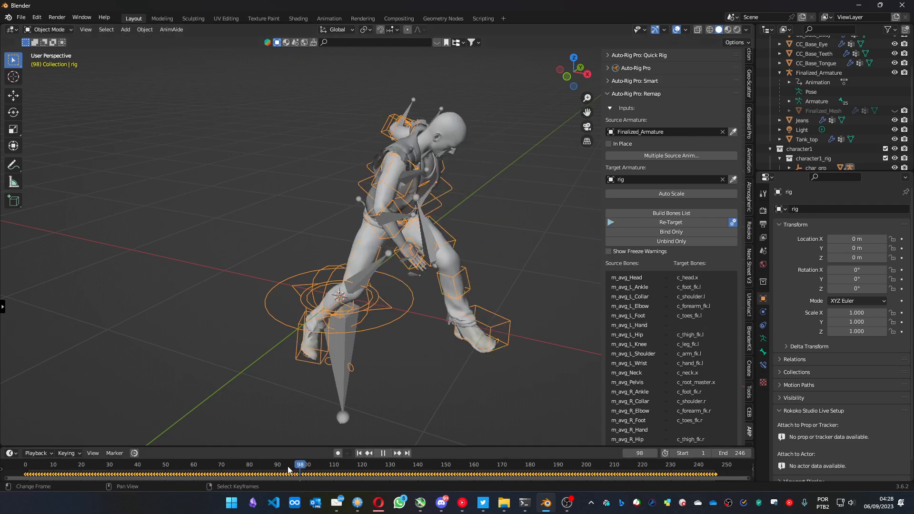
drag(480, 466, 96, 435)
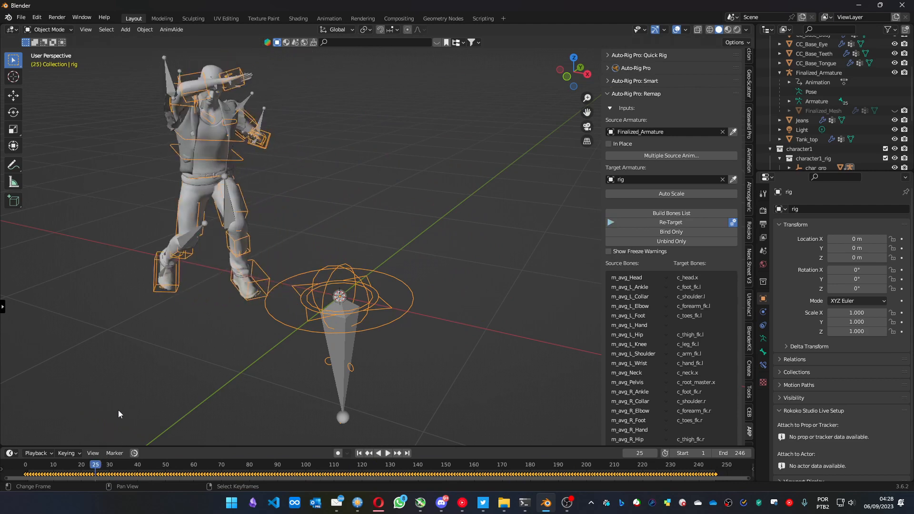